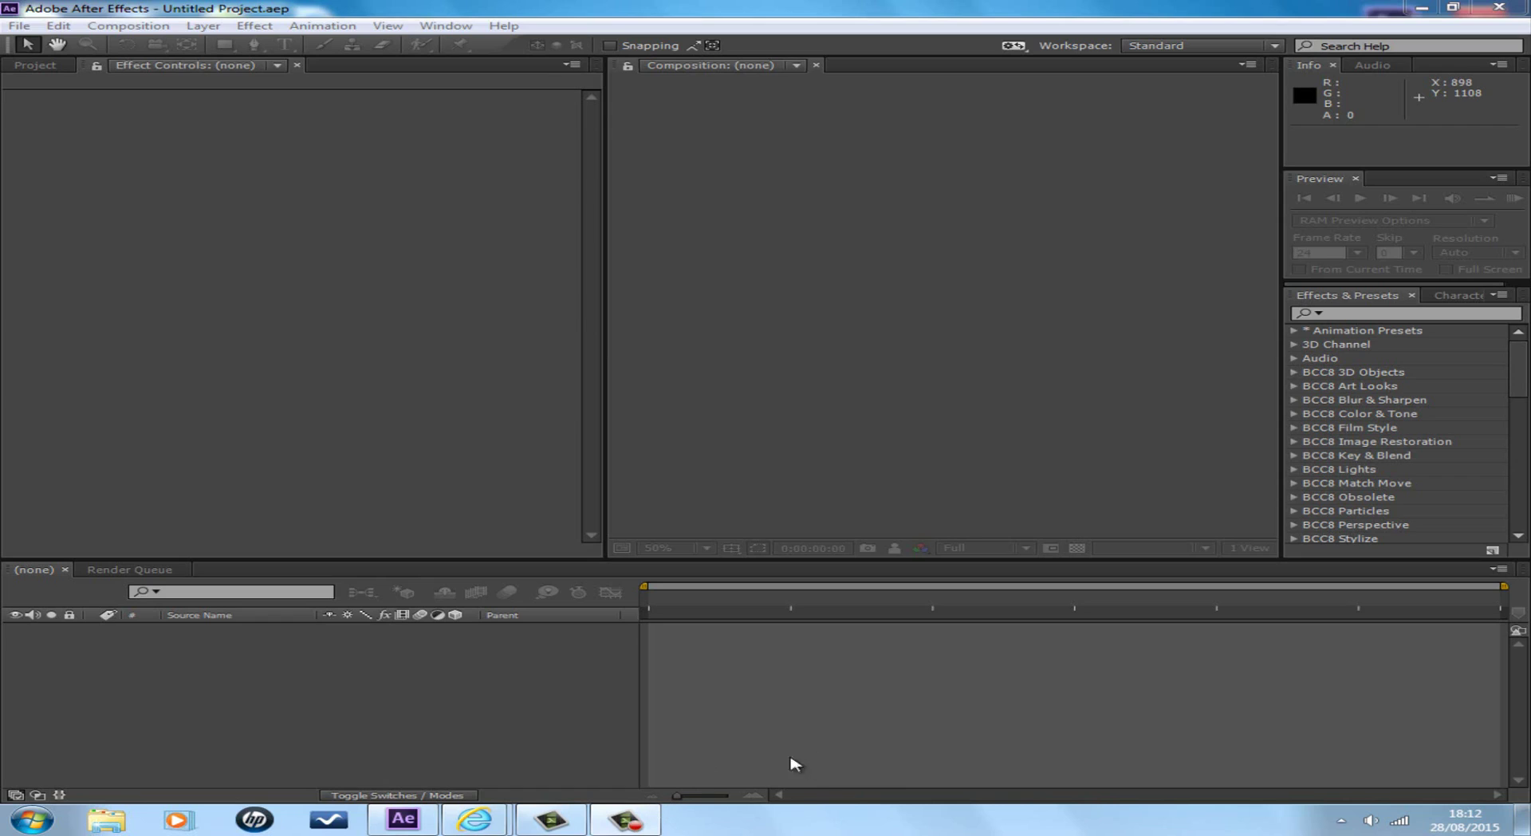
# Create a nameless HDTV 1080 24 fps composition, then confirm it in the Project panel
pyautogui.click(659, 817)
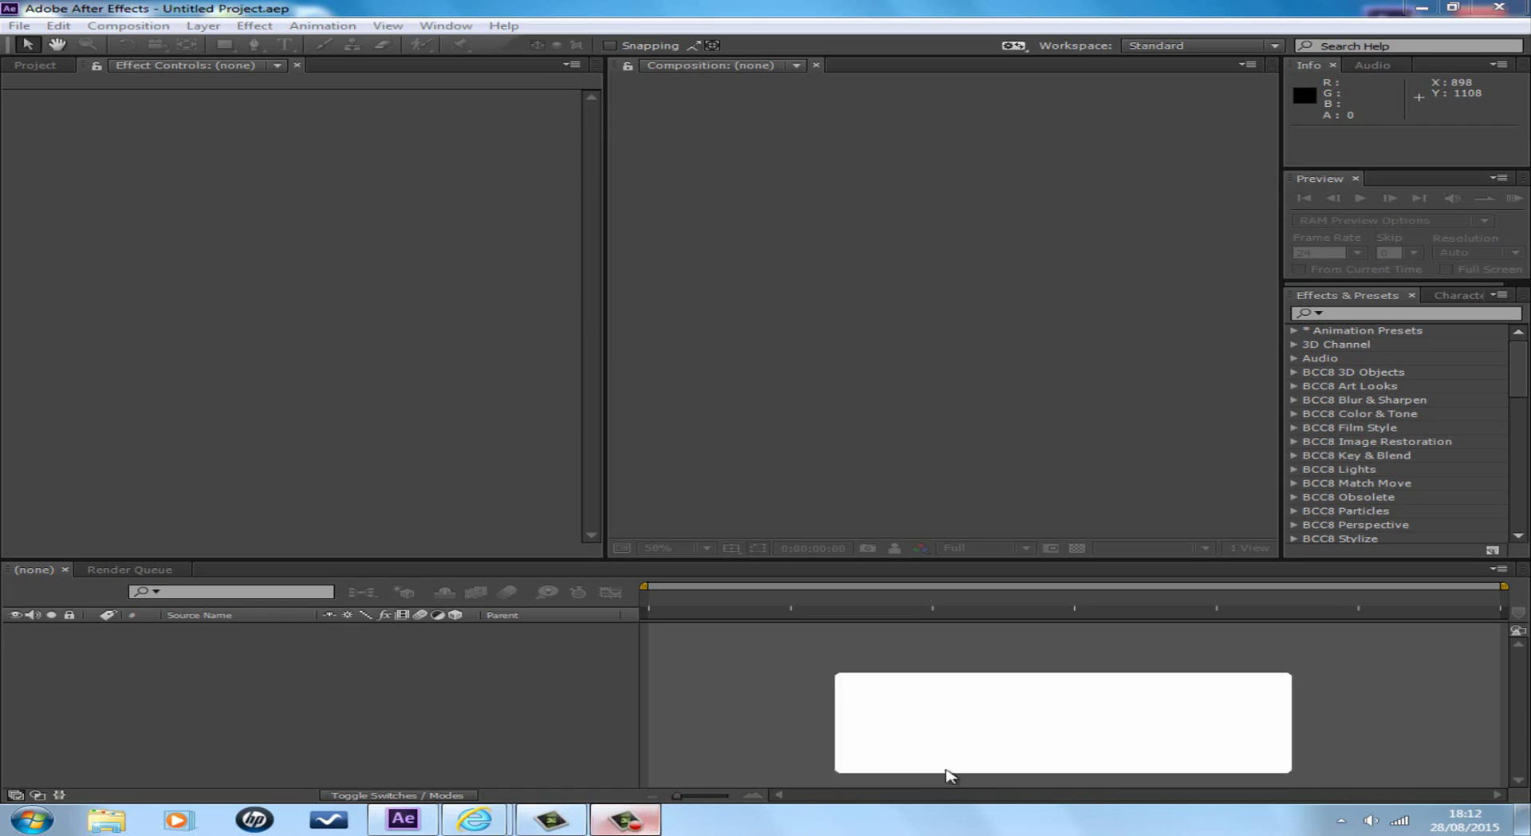
pyautogui.click(1368, 746)
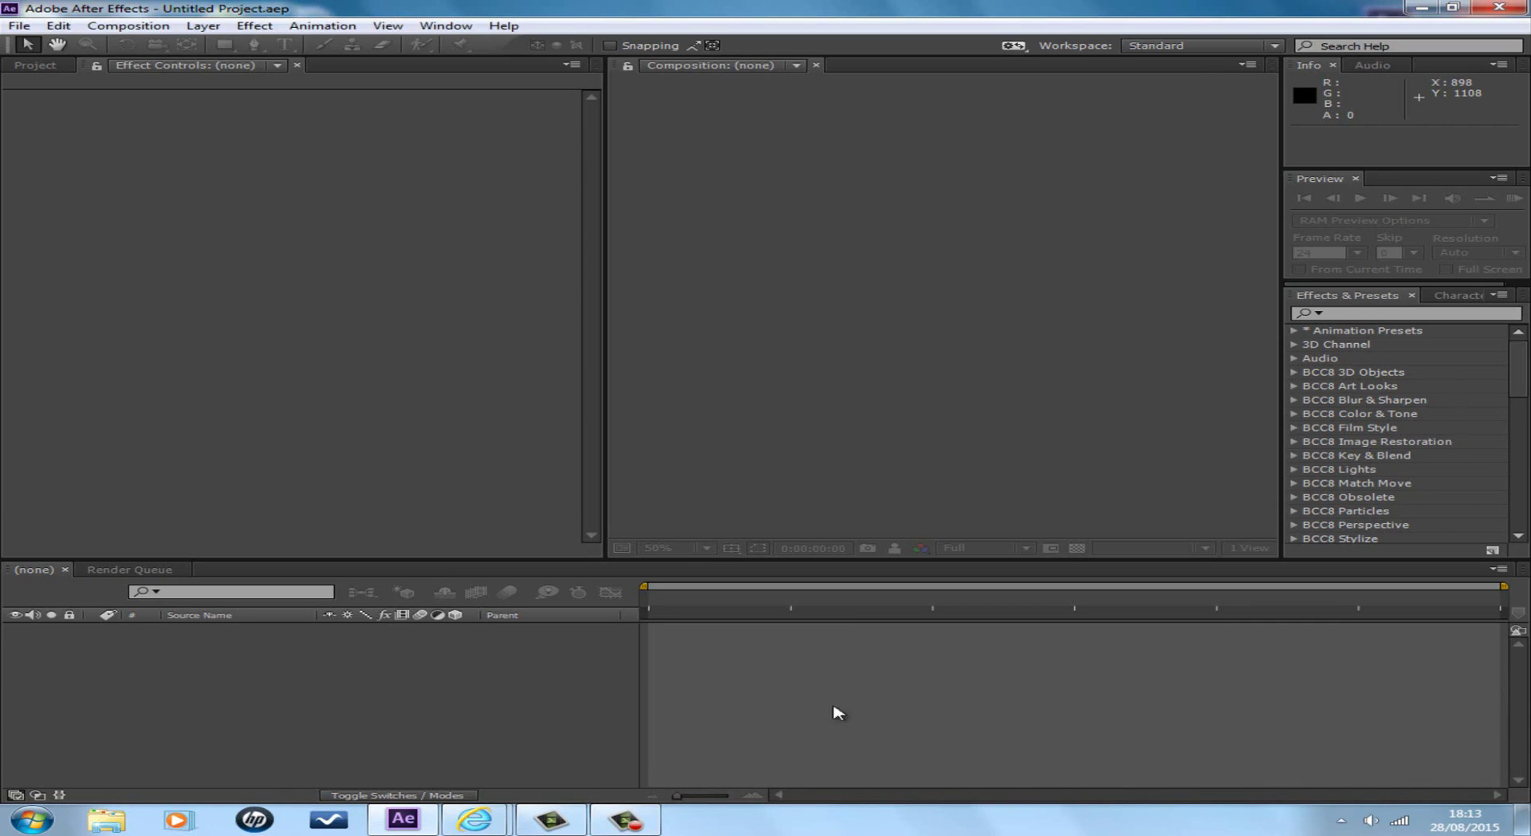
pyautogui.click(130, 26)
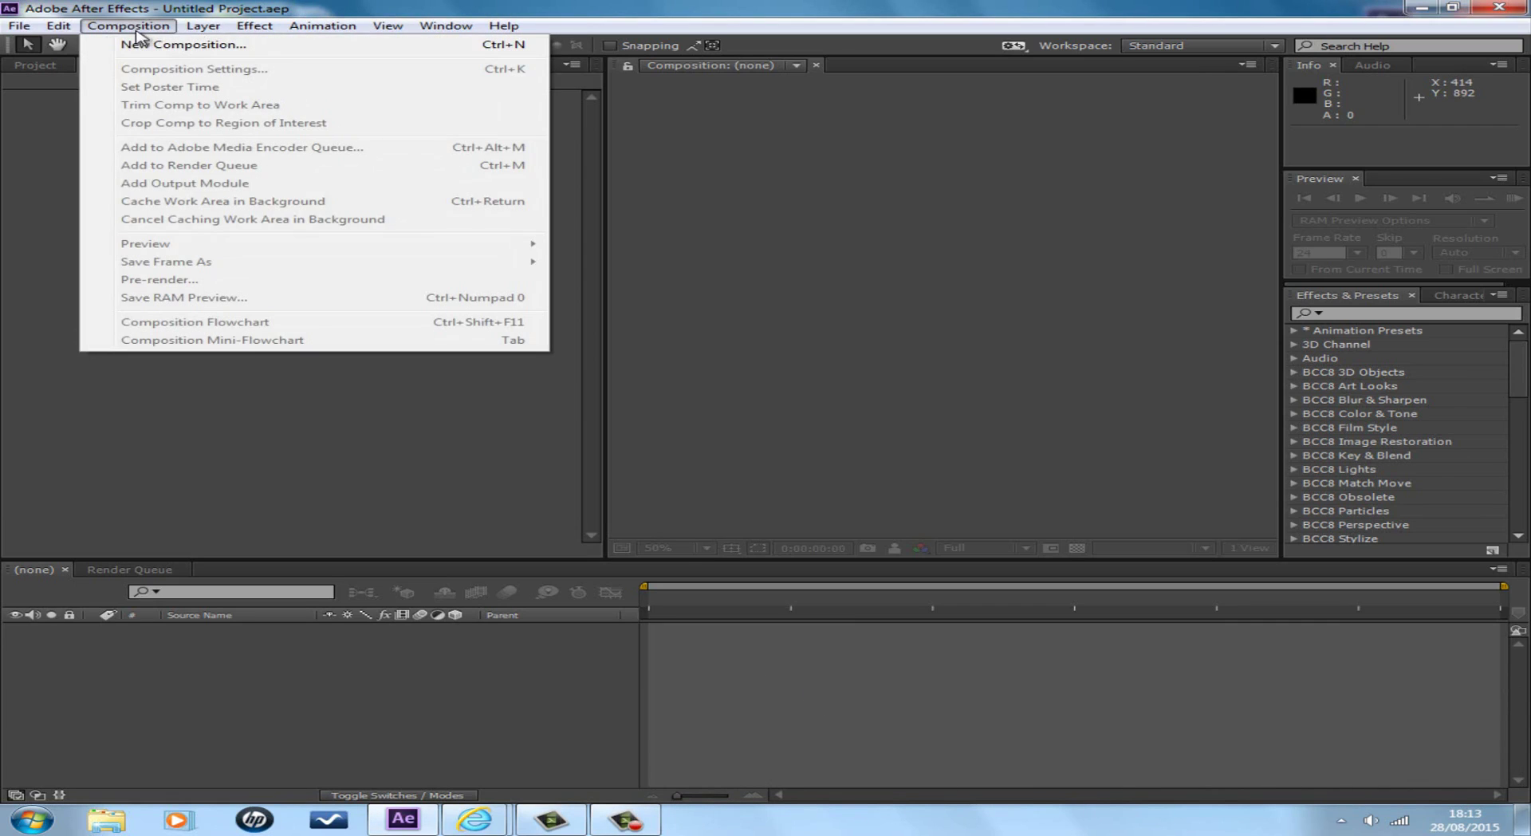
pyautogui.click(200, 48)
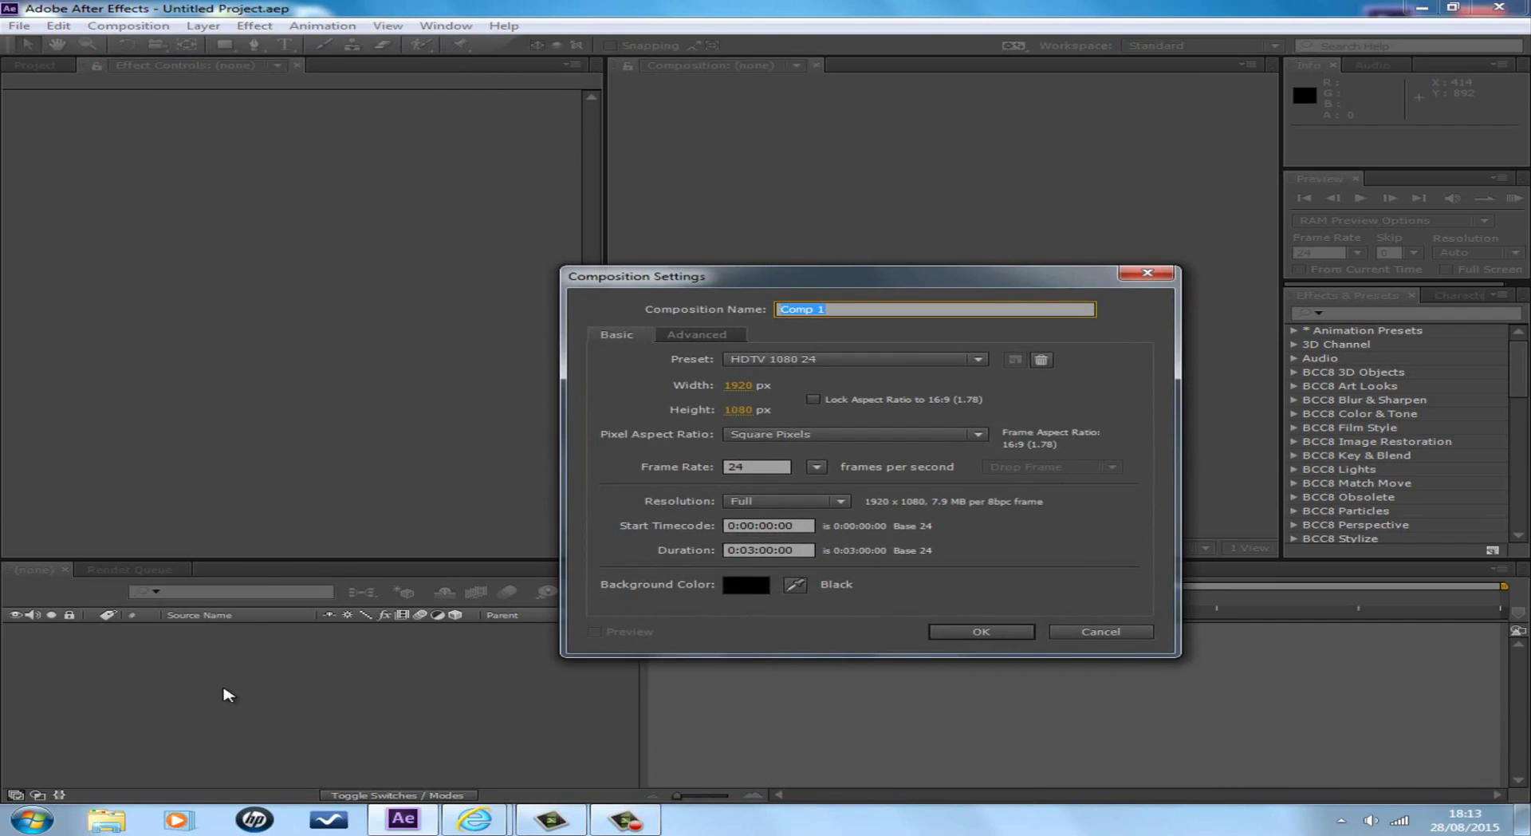
pyautogui.press('BackSpace')
pyautogui.click(958, 630)
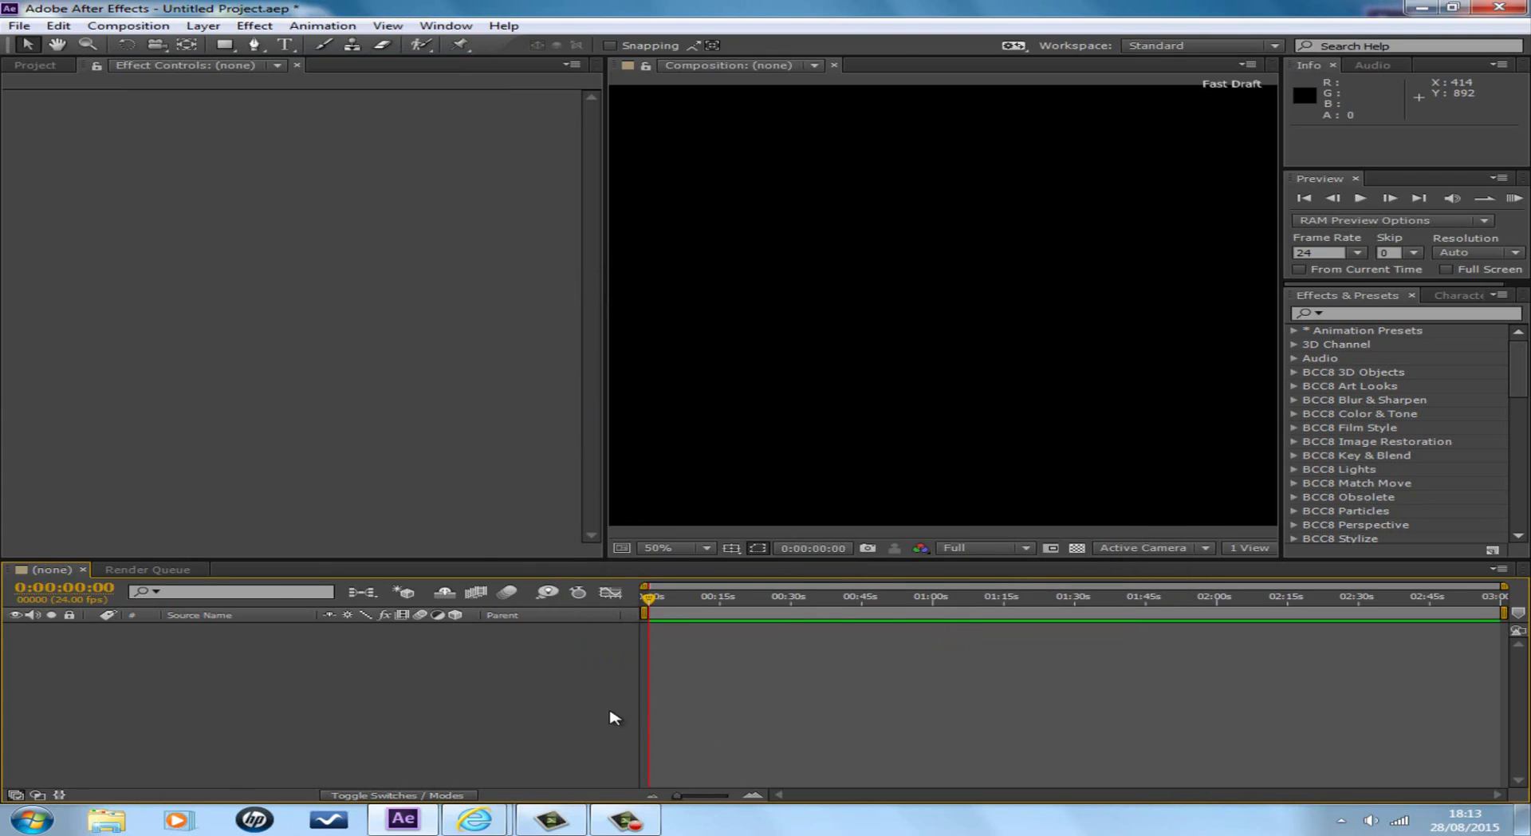
pyautogui.click(36, 65)
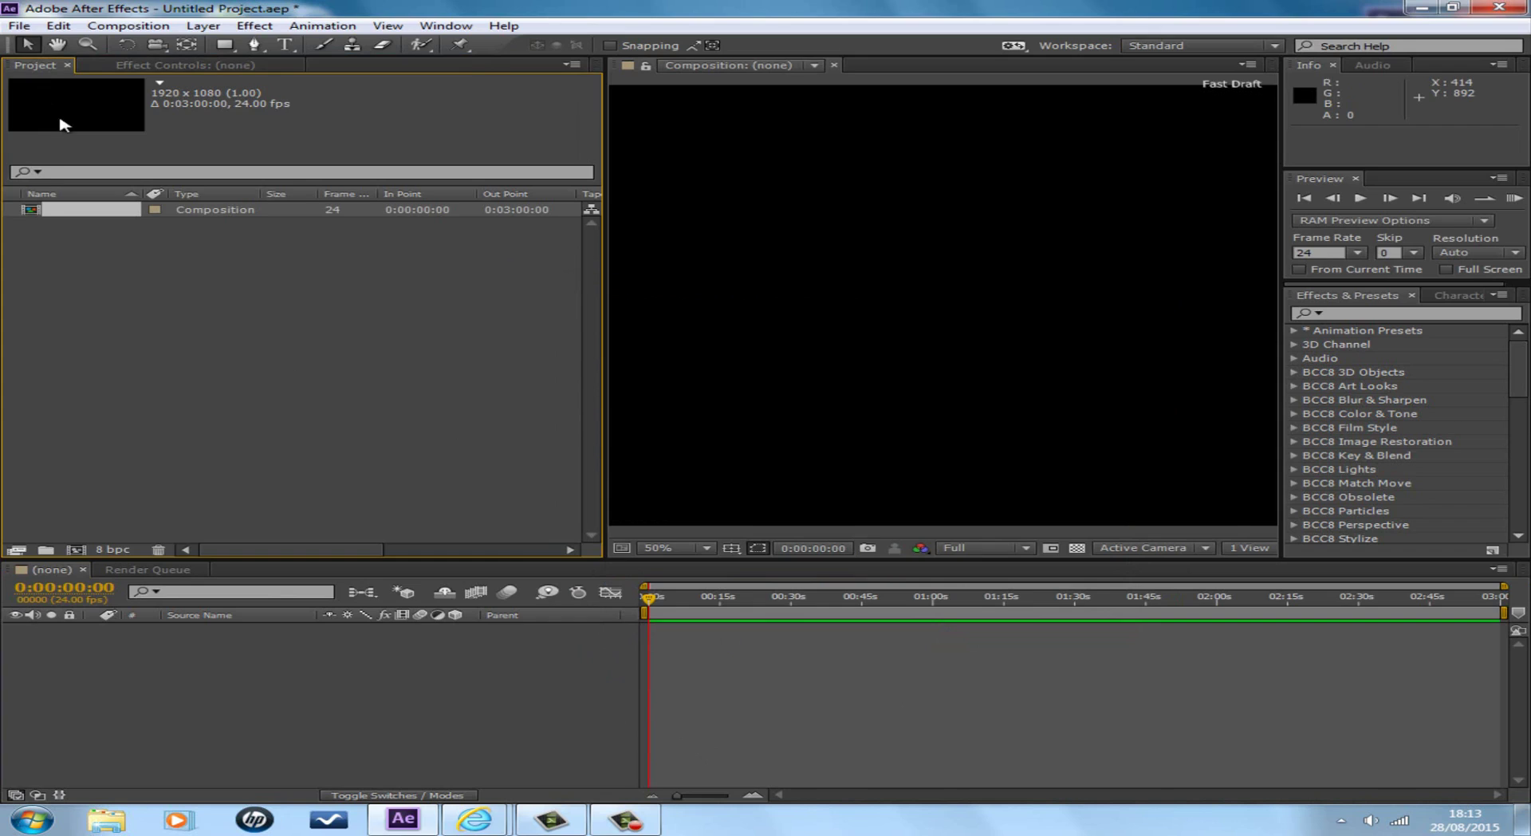
pyautogui.click(146, 69)
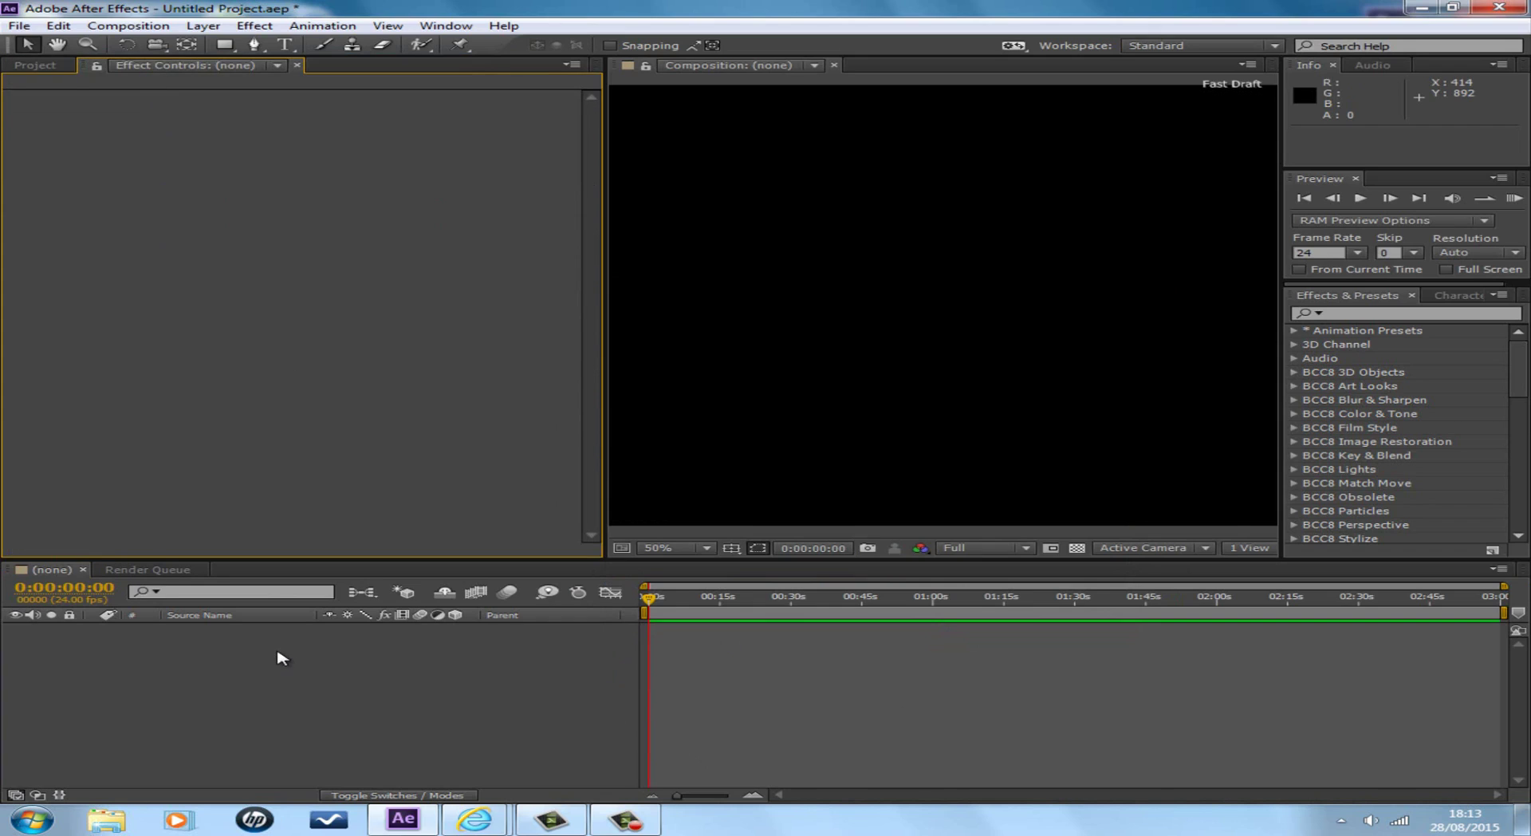
# Add a 1920x1080 black solid, Black Solid 1, from the timeline's New > Solid menu
pyautogui.rightClick(242, 655)
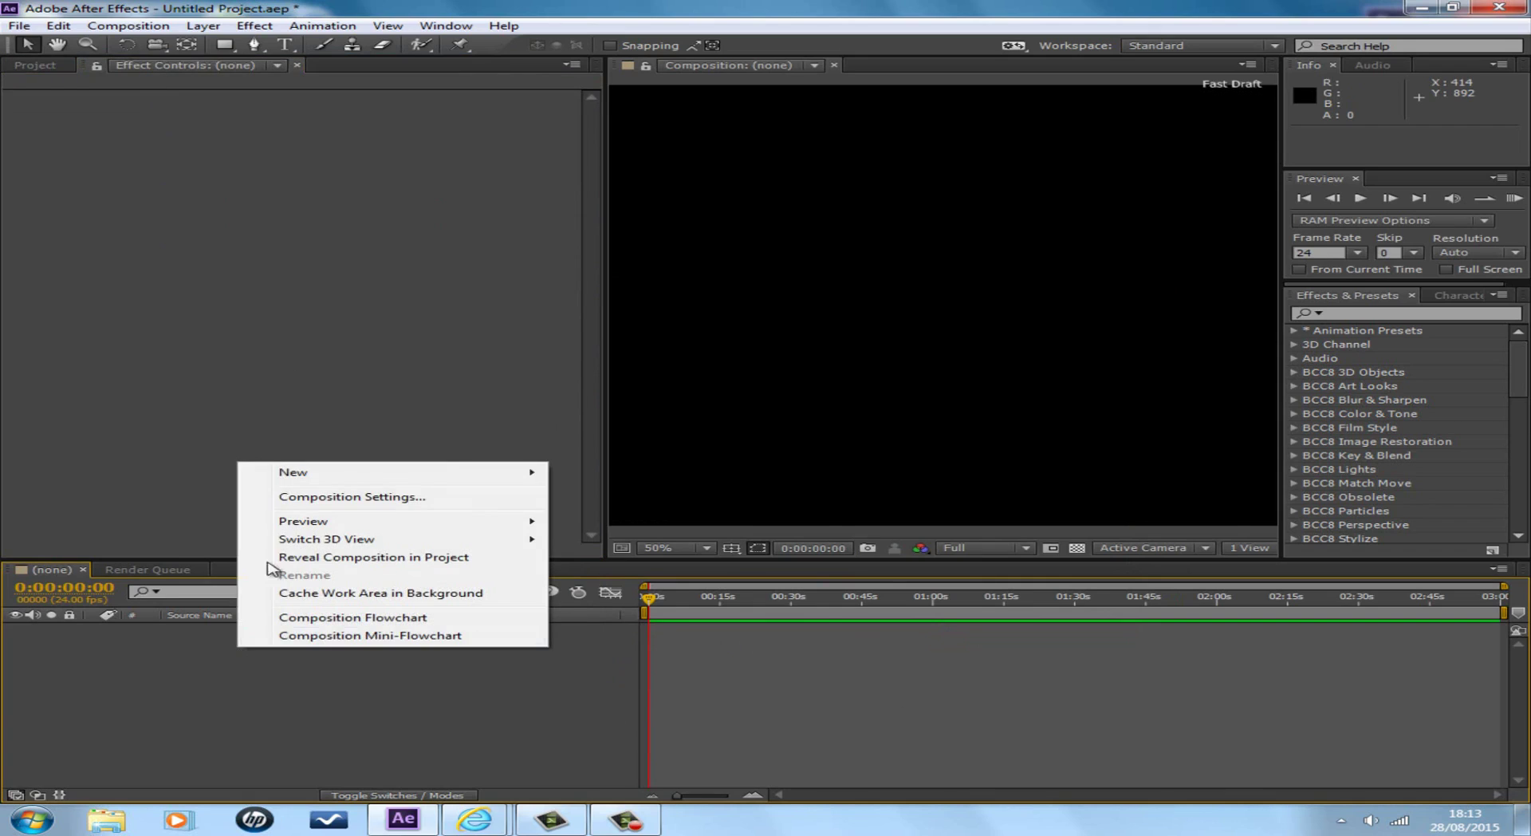
pyautogui.moveTo(287, 472)
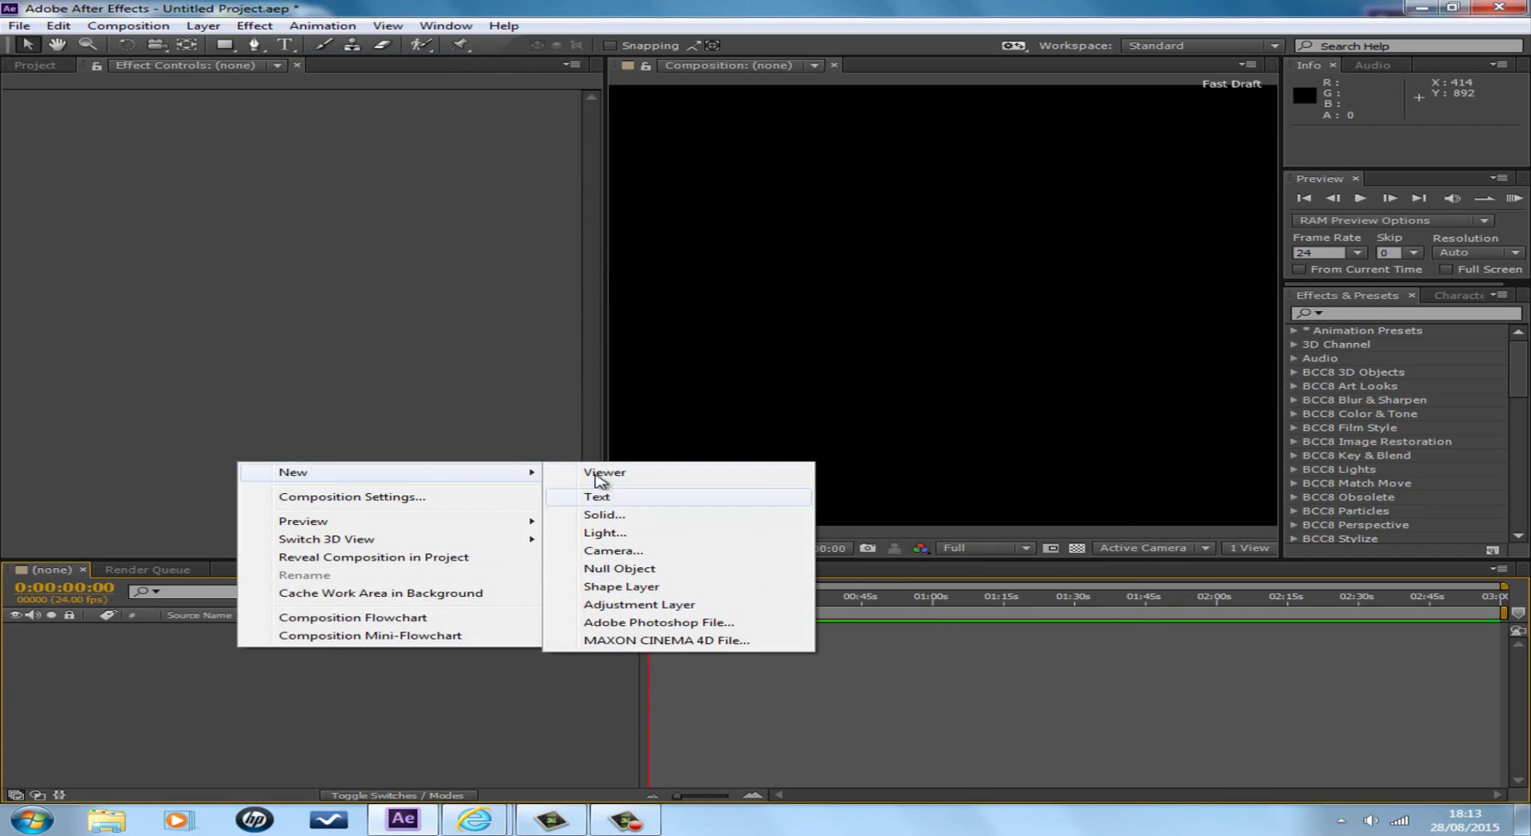
pyautogui.click(610, 515)
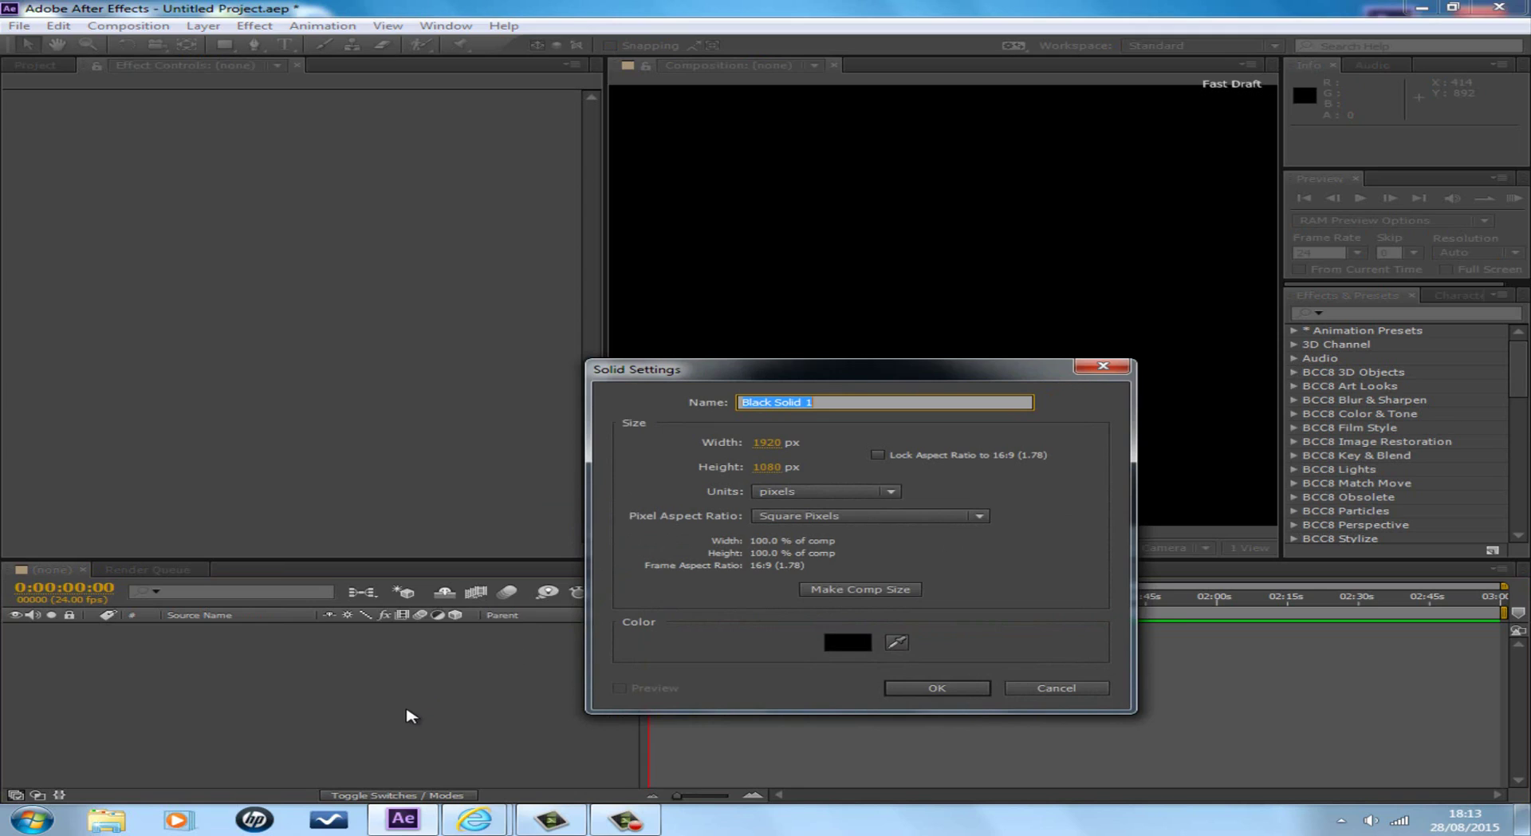
pyautogui.press('BackSpace')
pyautogui.click(924, 691)
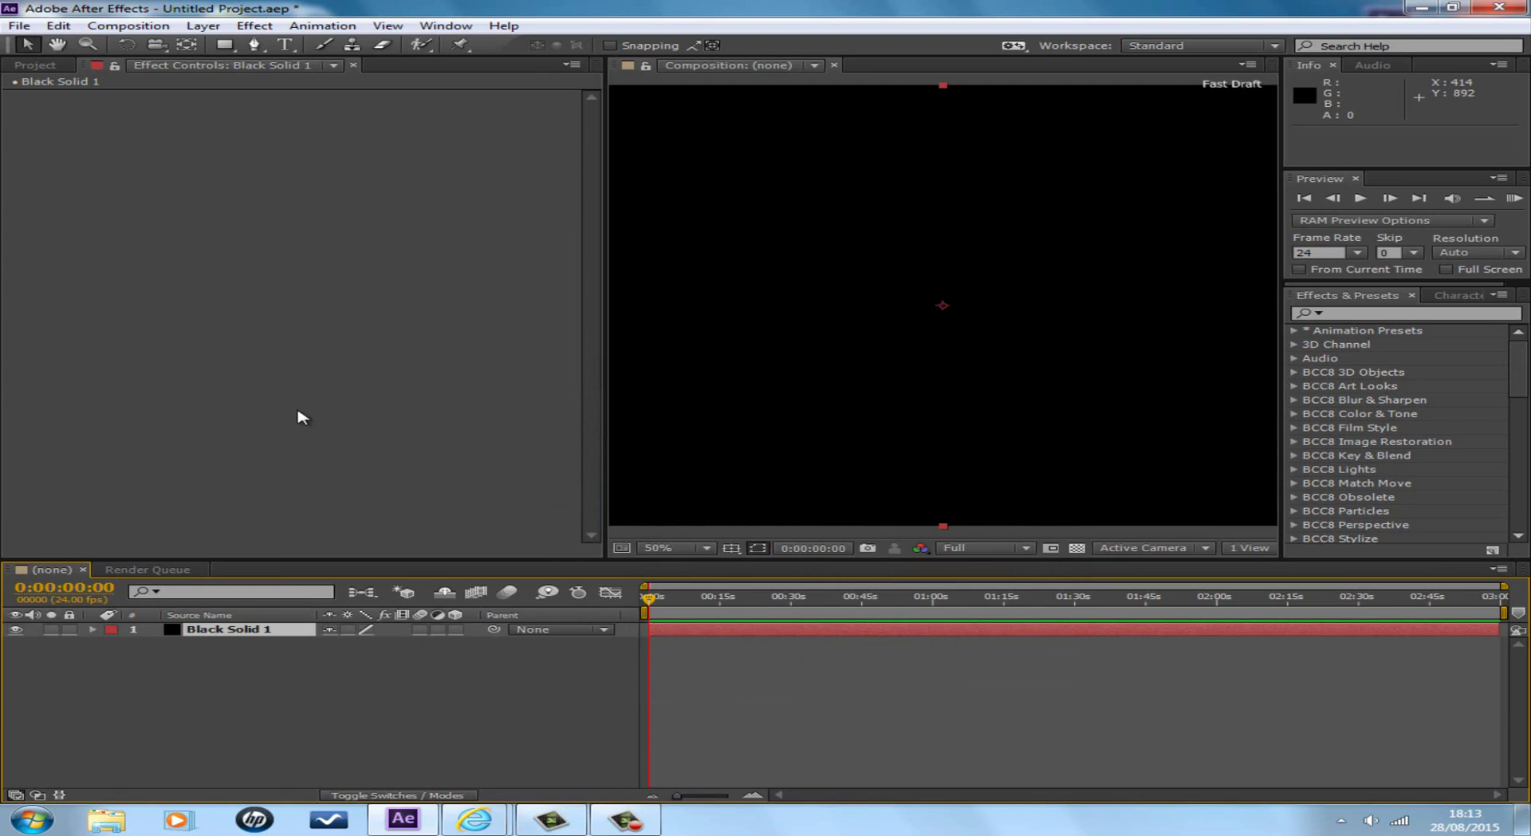
# Apply Trapcode Particular to Black Solid 1, scrub forward to see particles, and expand Emitter
pyautogui.click(258, 29)
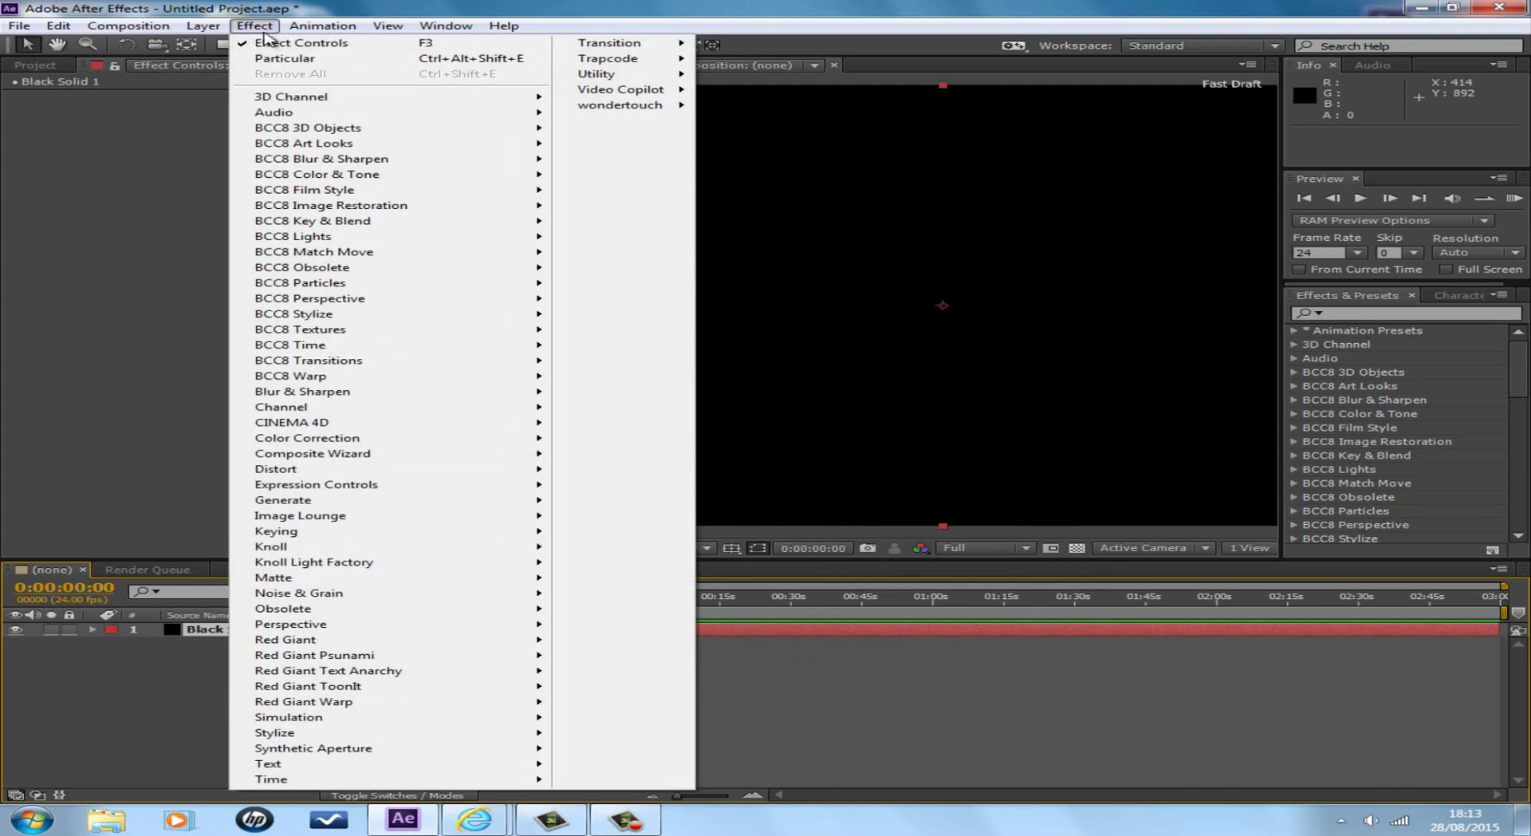
pyautogui.moveTo(596, 63)
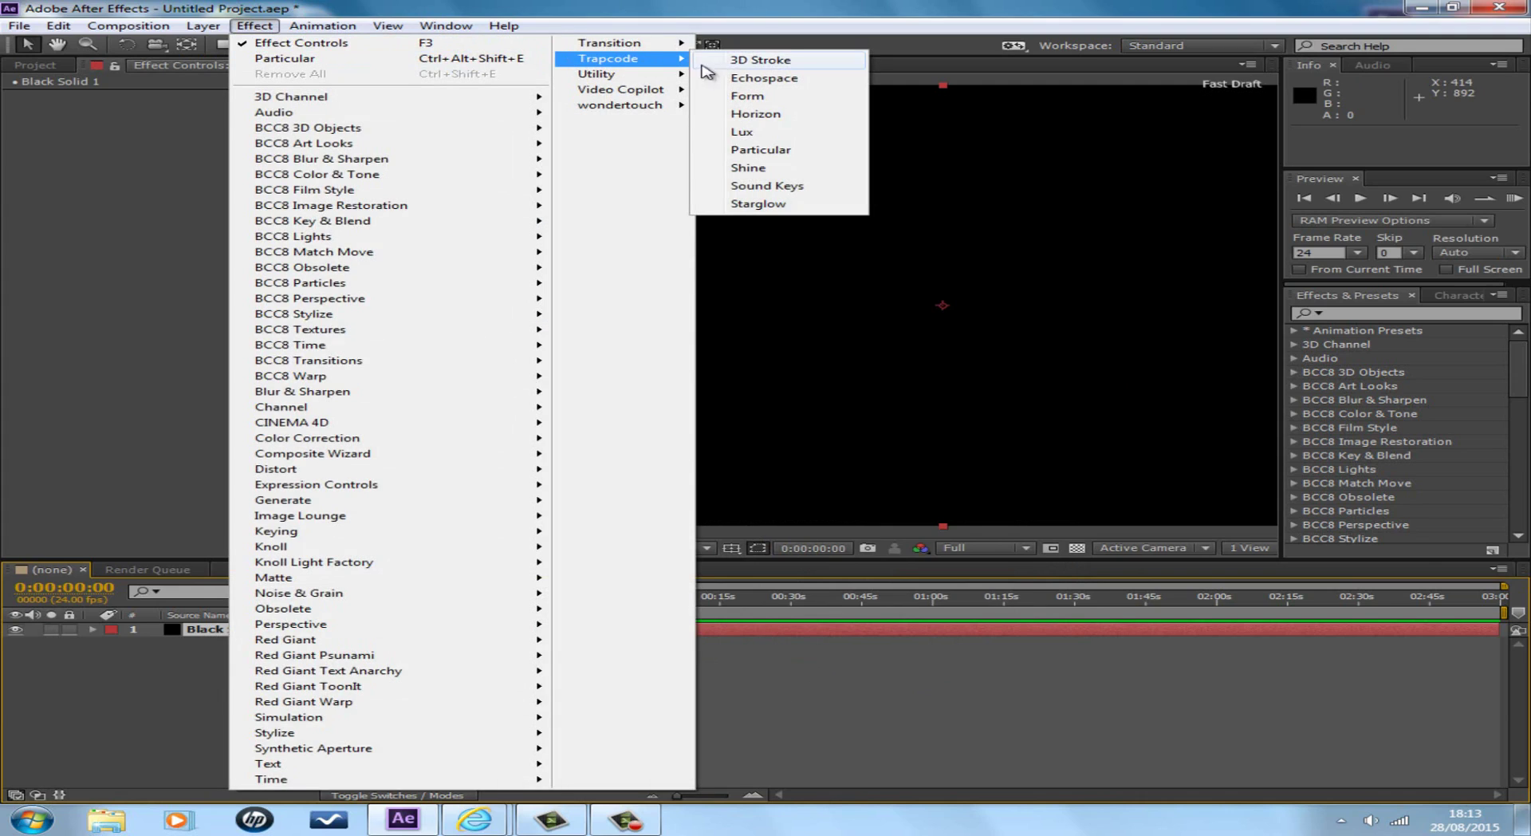
pyautogui.click(758, 150)
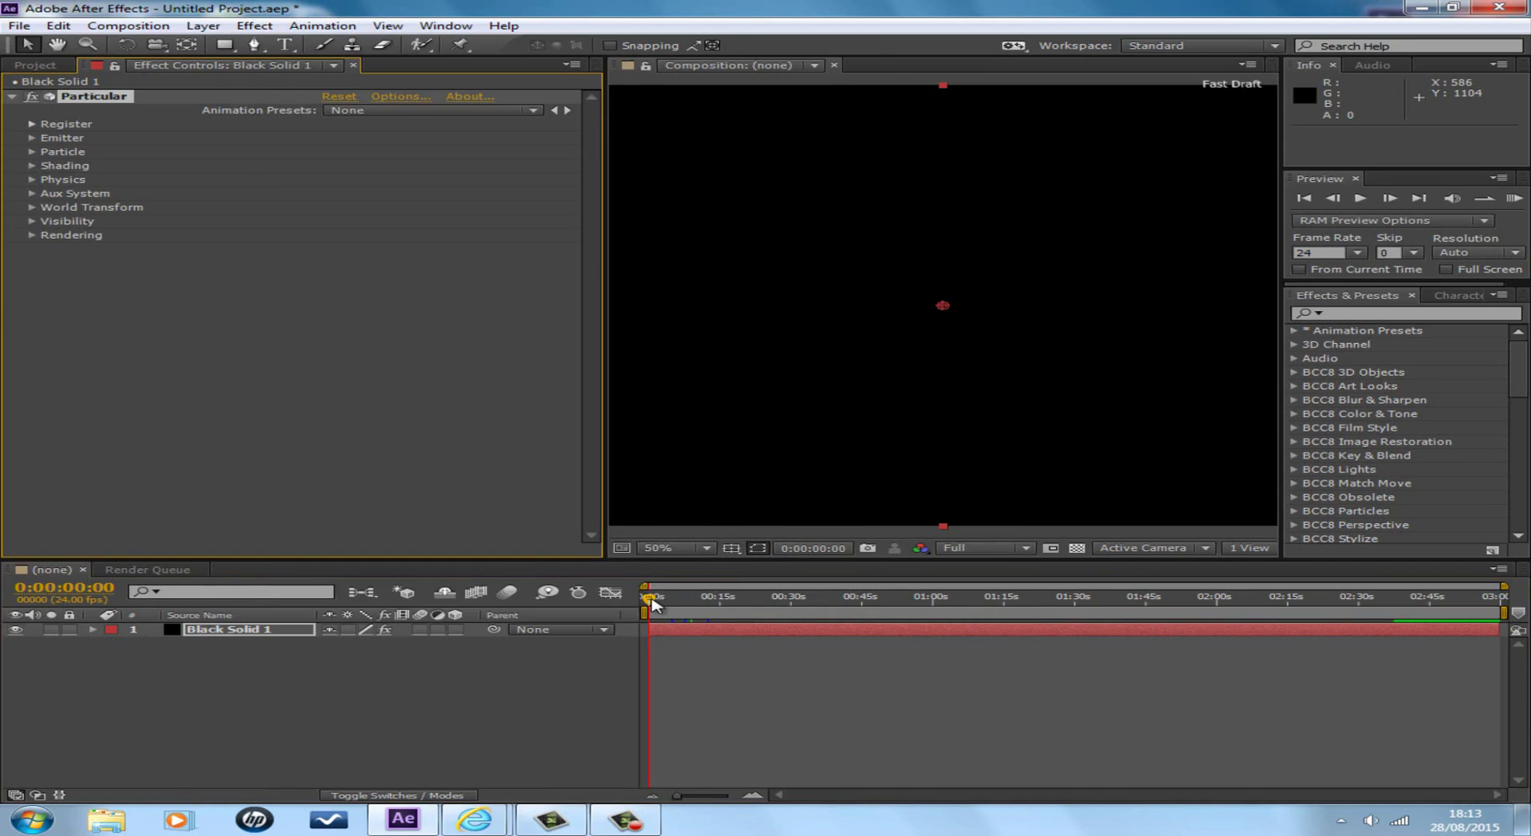
pyautogui.moveTo(662, 602); pyautogui.dragTo(710, 607)
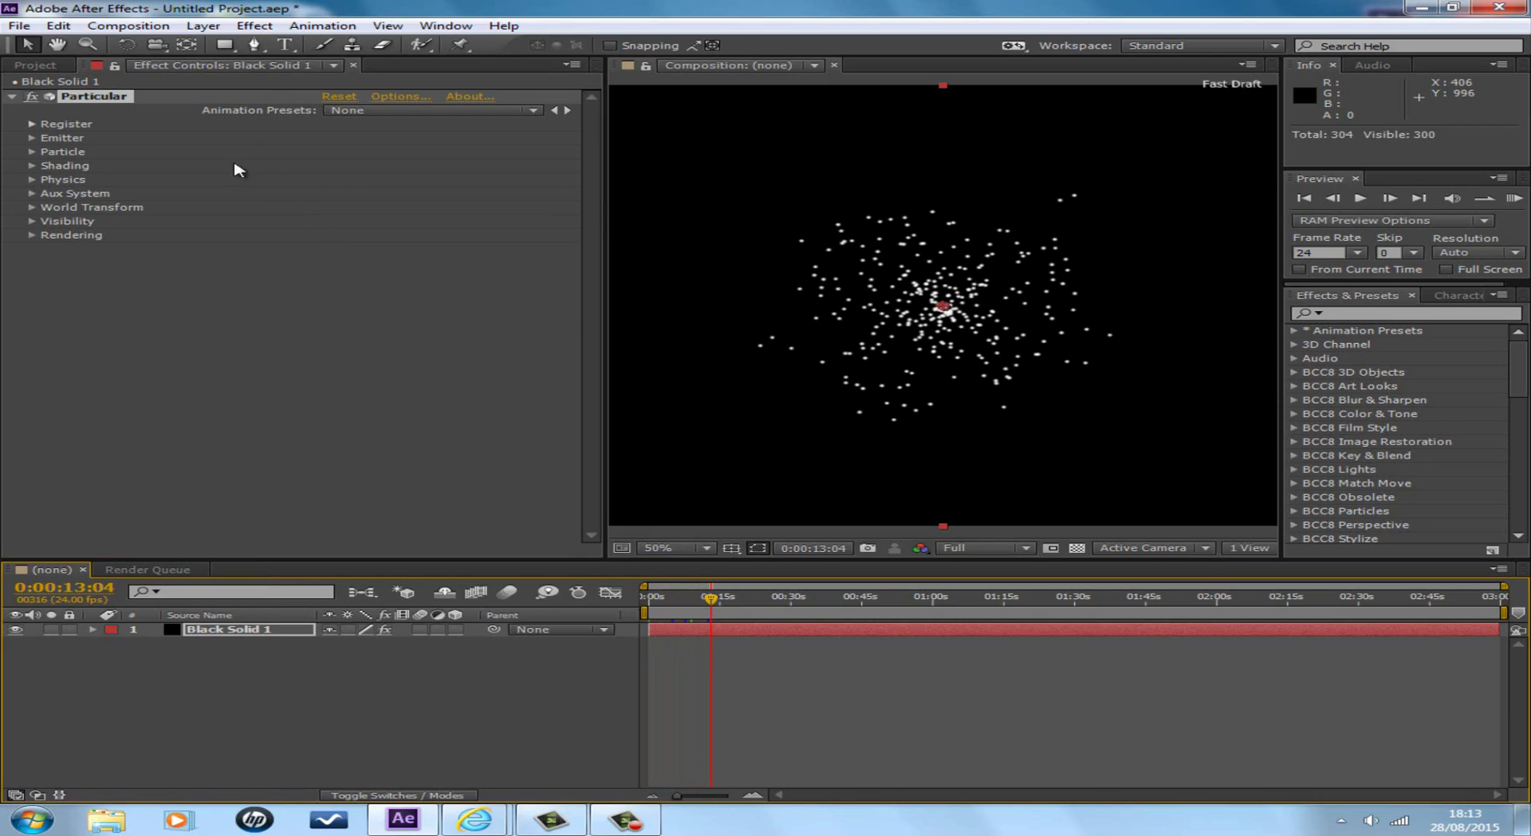
pyautogui.click(32, 138)
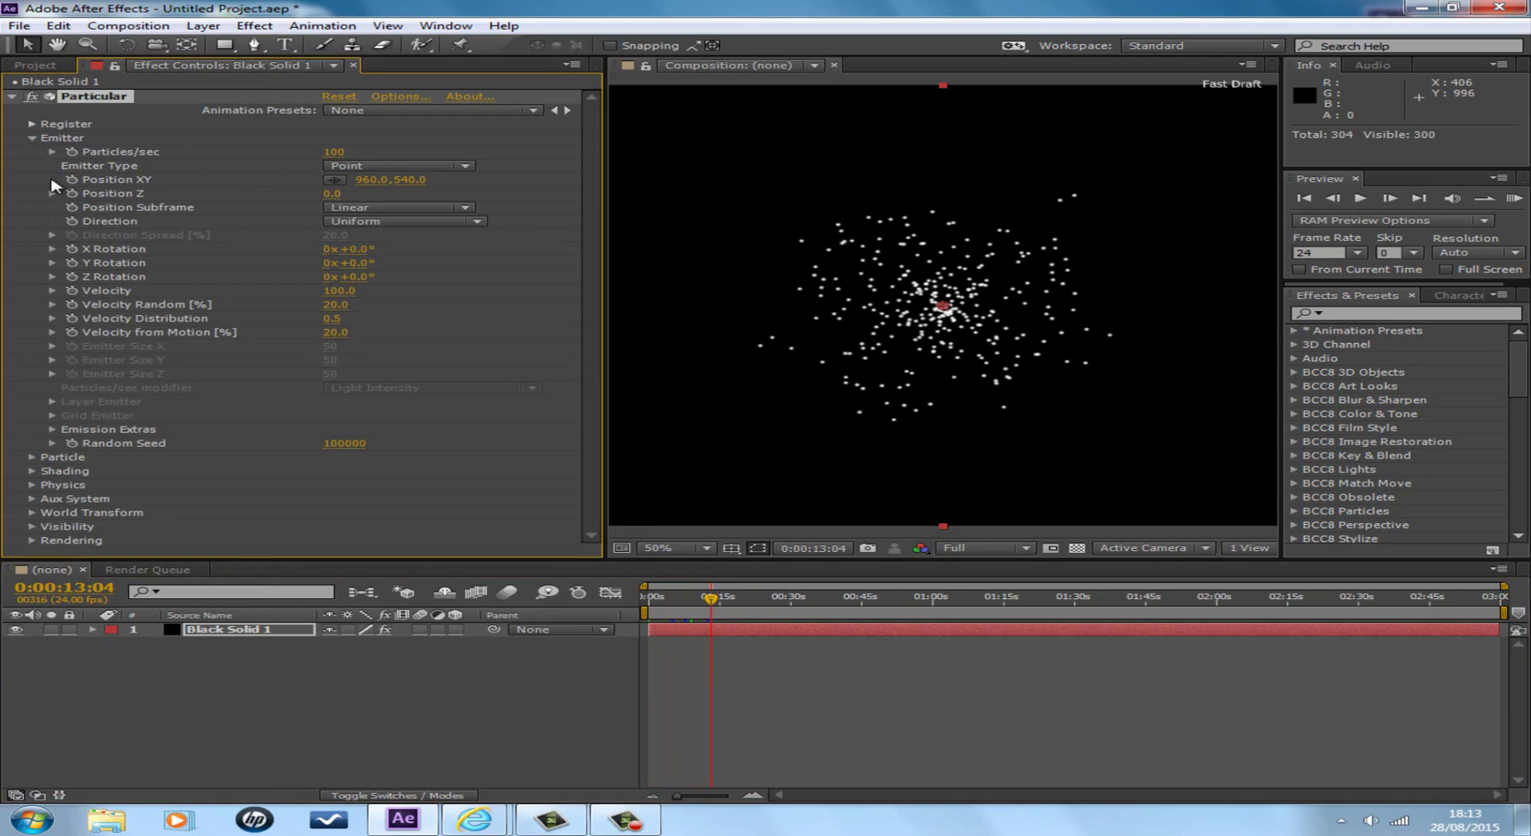
# Set the Emitter's Particles/sec to 200, previewing later frames to watch the emission
pyautogui.click(334, 151)
pyautogui.moveTo(712, 604); pyautogui.dragTo(814, 606)
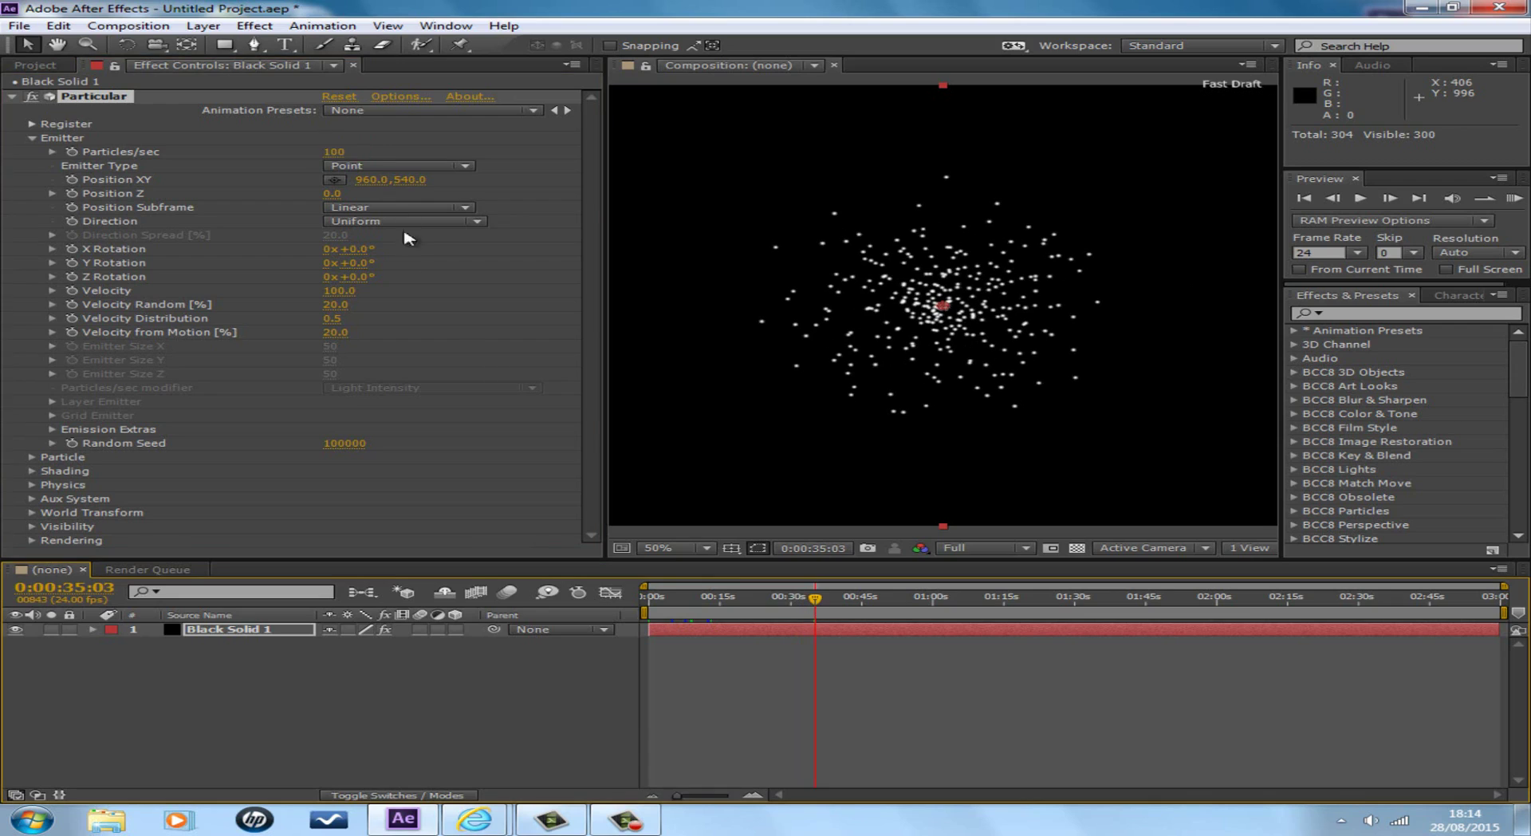
pyautogui.moveTo(335, 152)
pyautogui.mouseDown()
pyautogui.moveTo(409, 151)
pyautogui.moveTo(362, 152)
pyautogui.mouseUp()
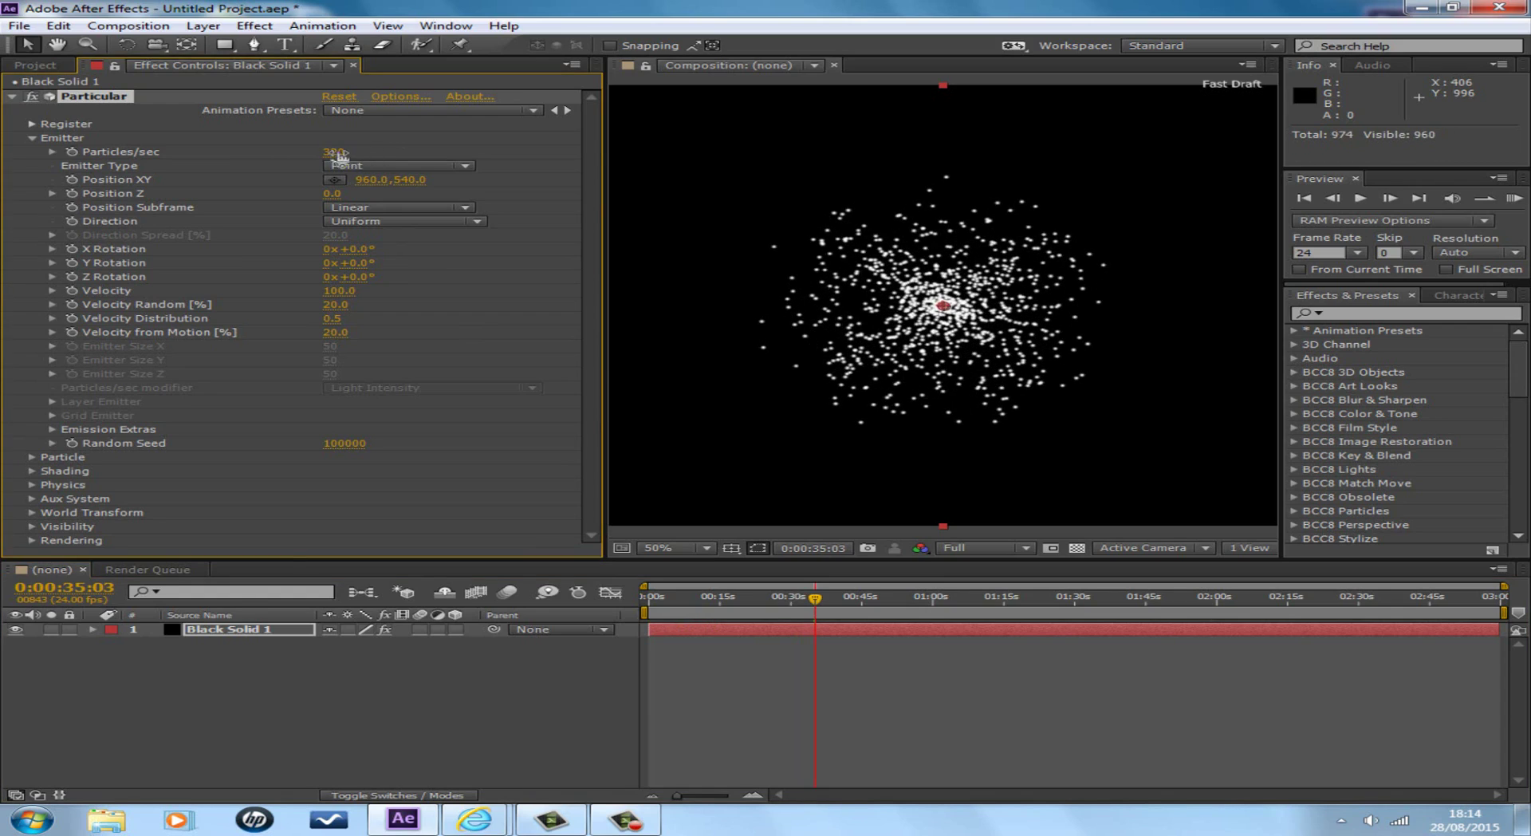
pyautogui.click(336, 152)
pyautogui.press('BackSpace')
pyautogui.click(311, 702)
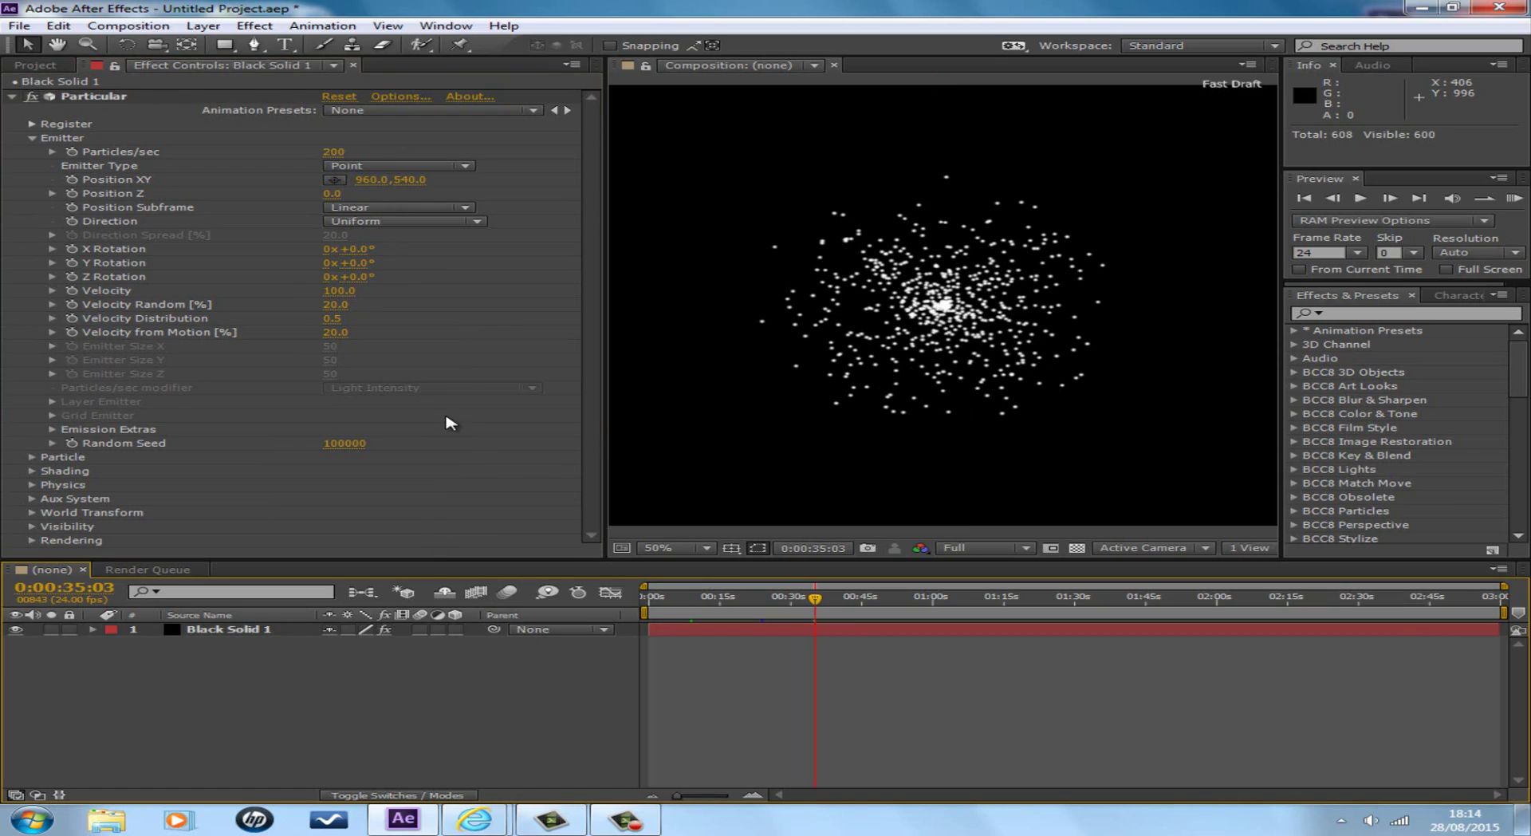
pyautogui.click(359, 166)
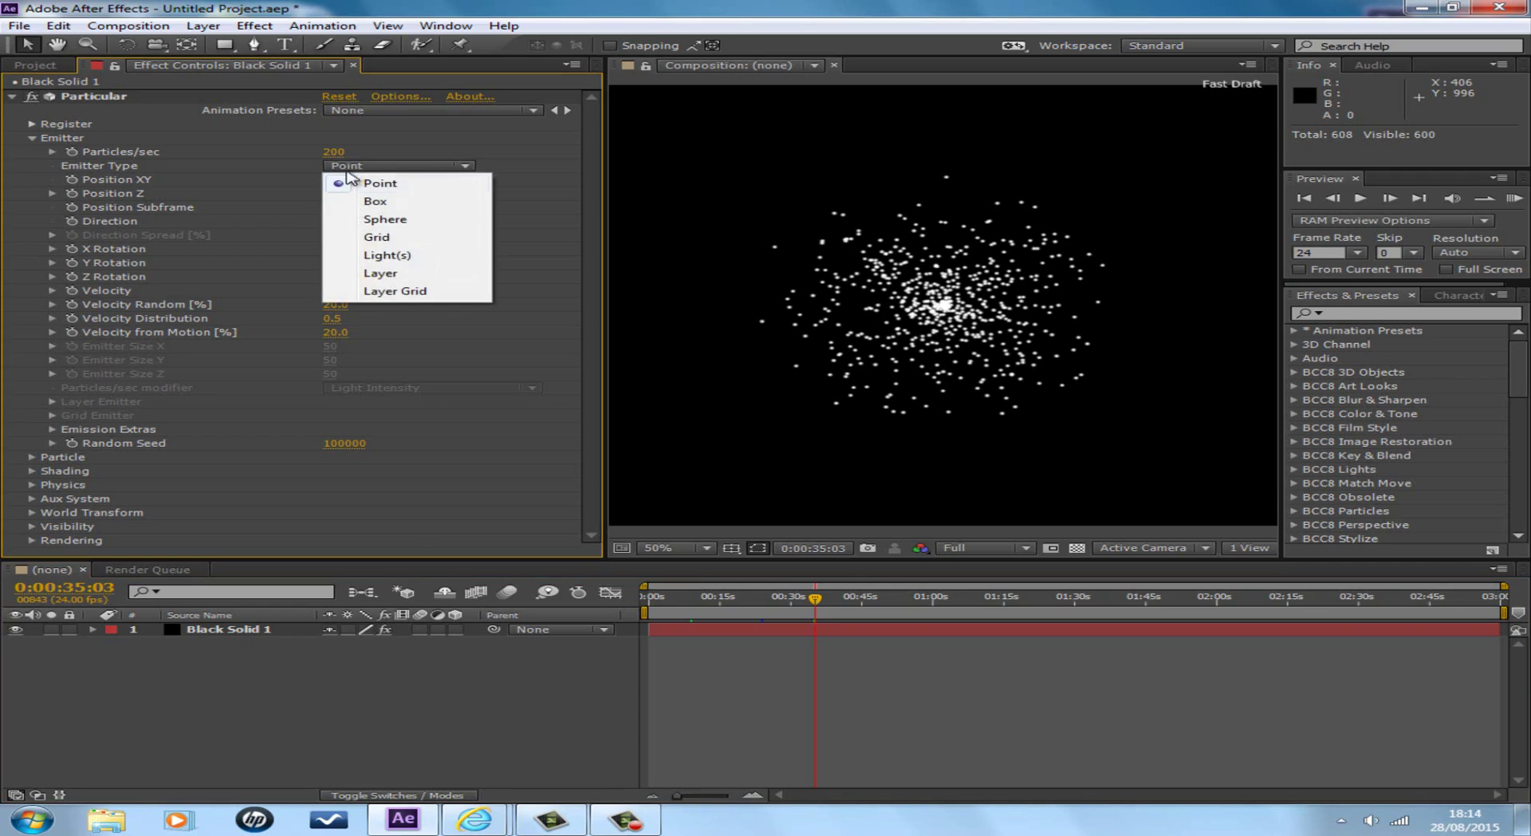
# Switch Emitter Type to Sphere and set Emitter Size X, Y and Z each to 10
pyautogui.click(386, 220)
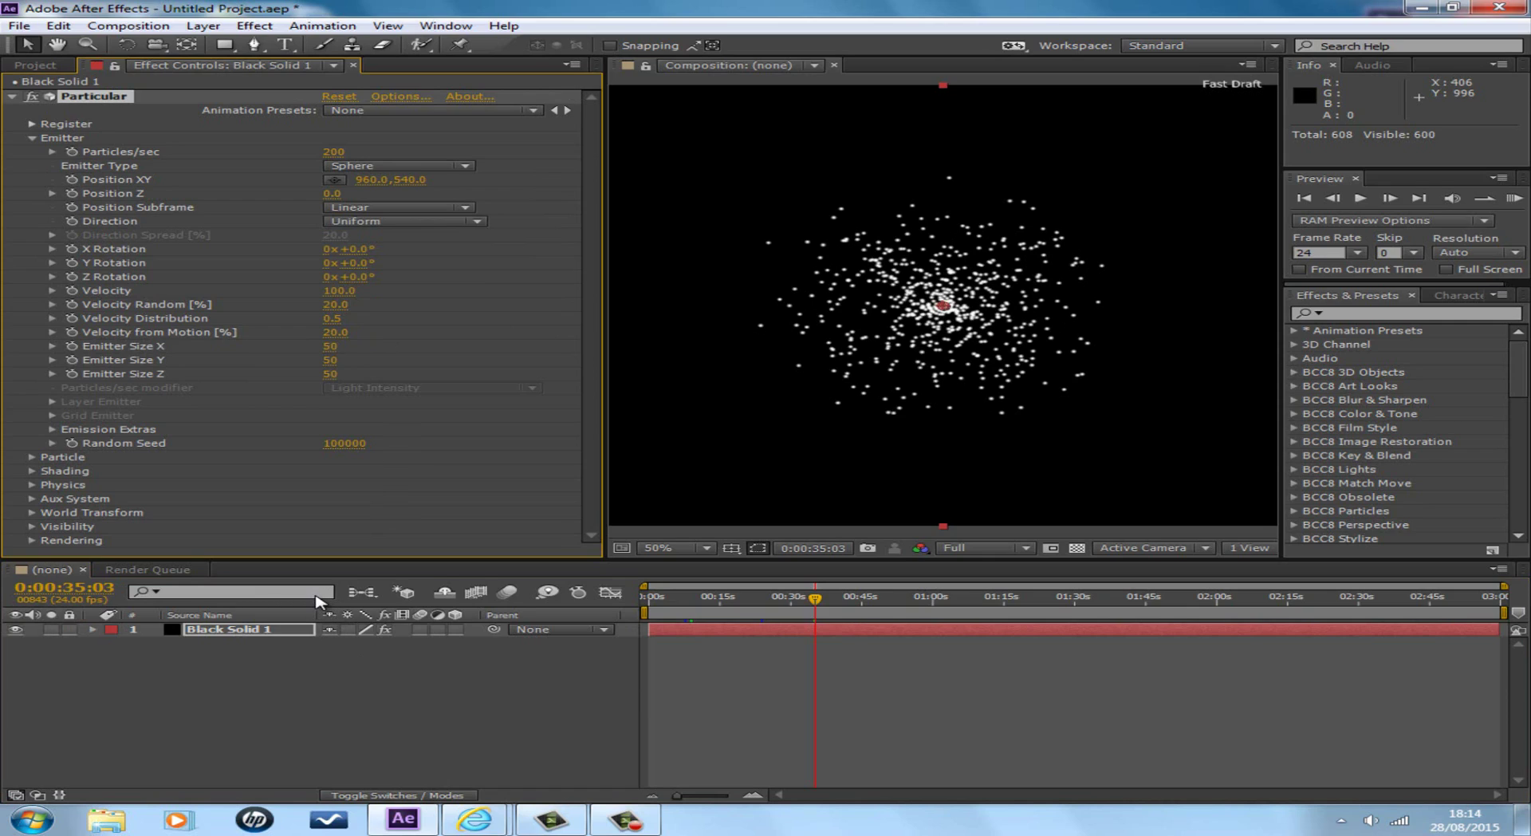
pyautogui.click(330, 348)
pyautogui.click(331, 360)
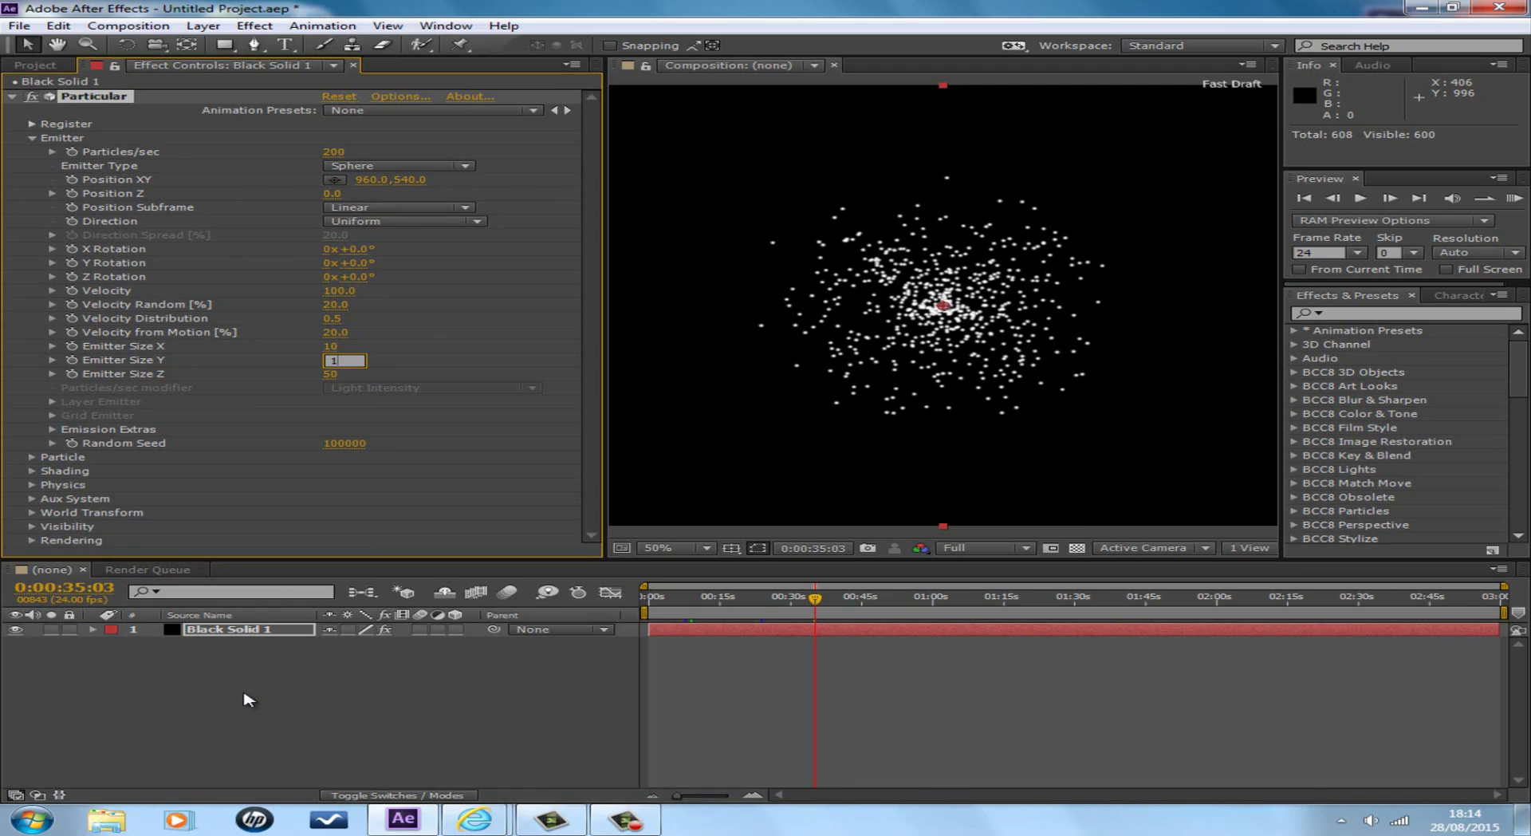
pyautogui.click(332, 373)
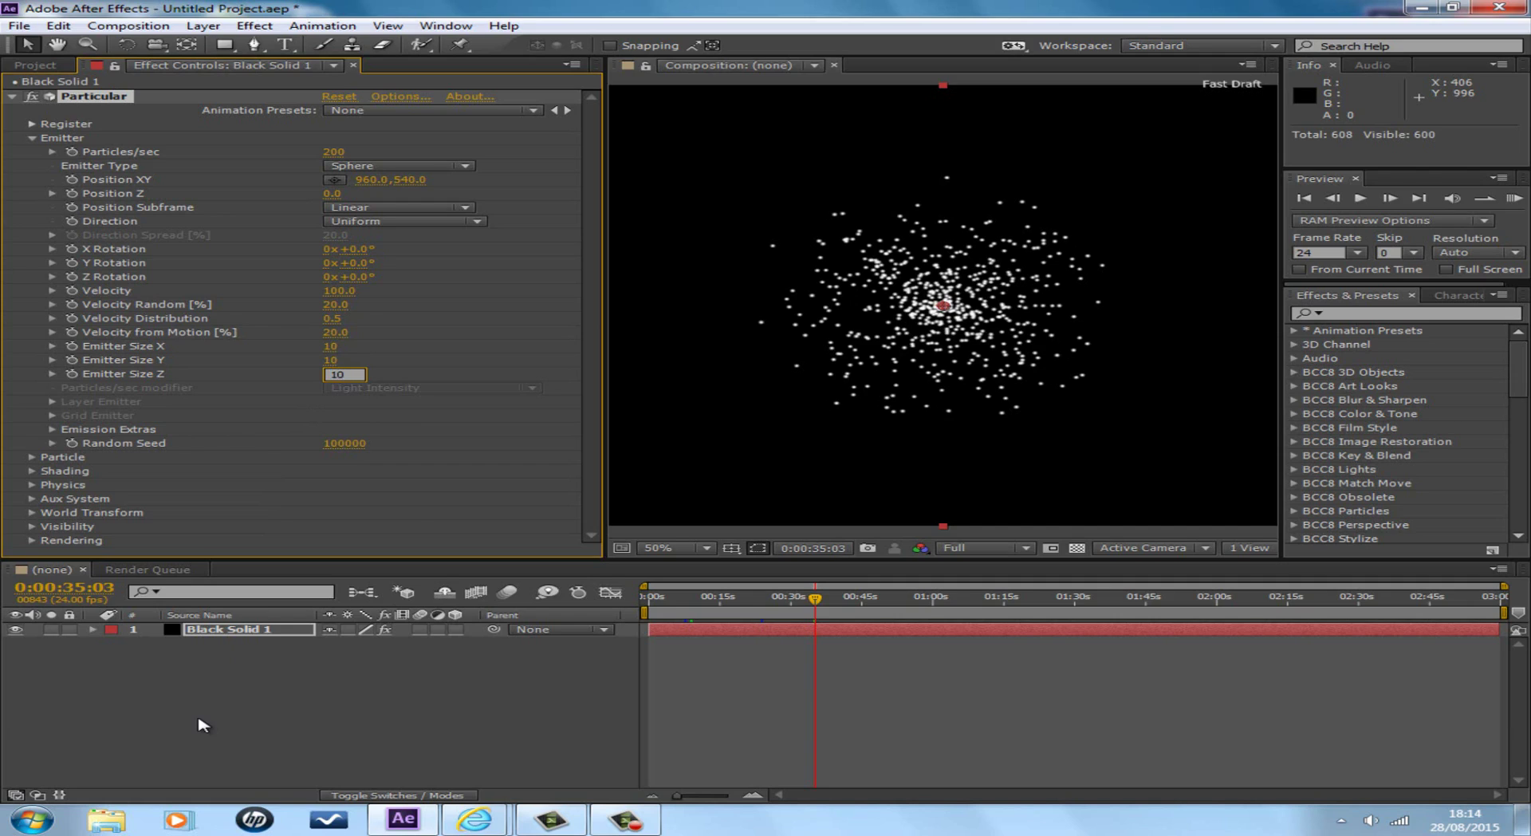
pyautogui.click(238, 721)
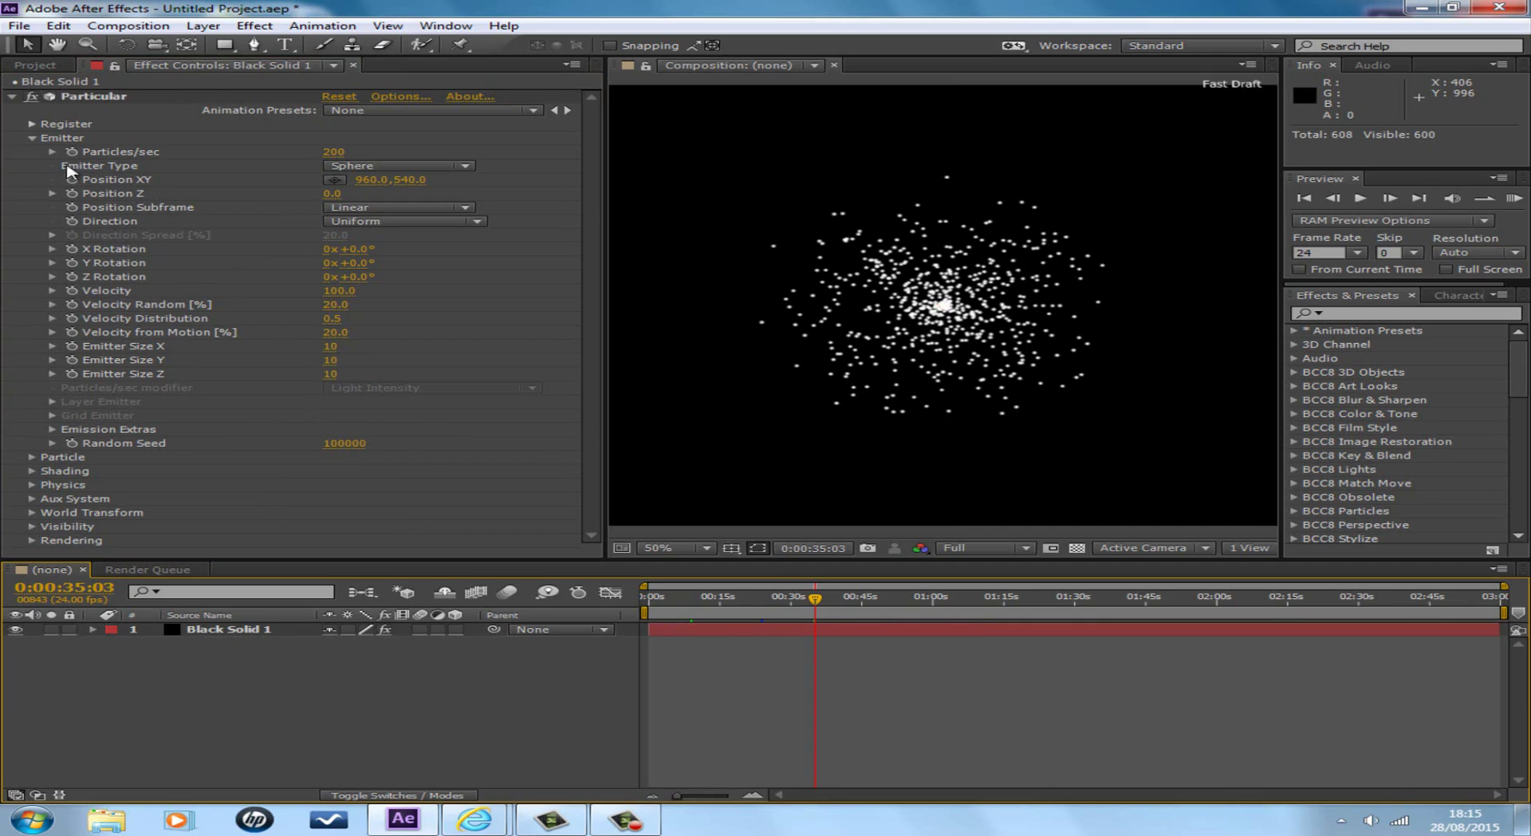
pyautogui.click(31, 138)
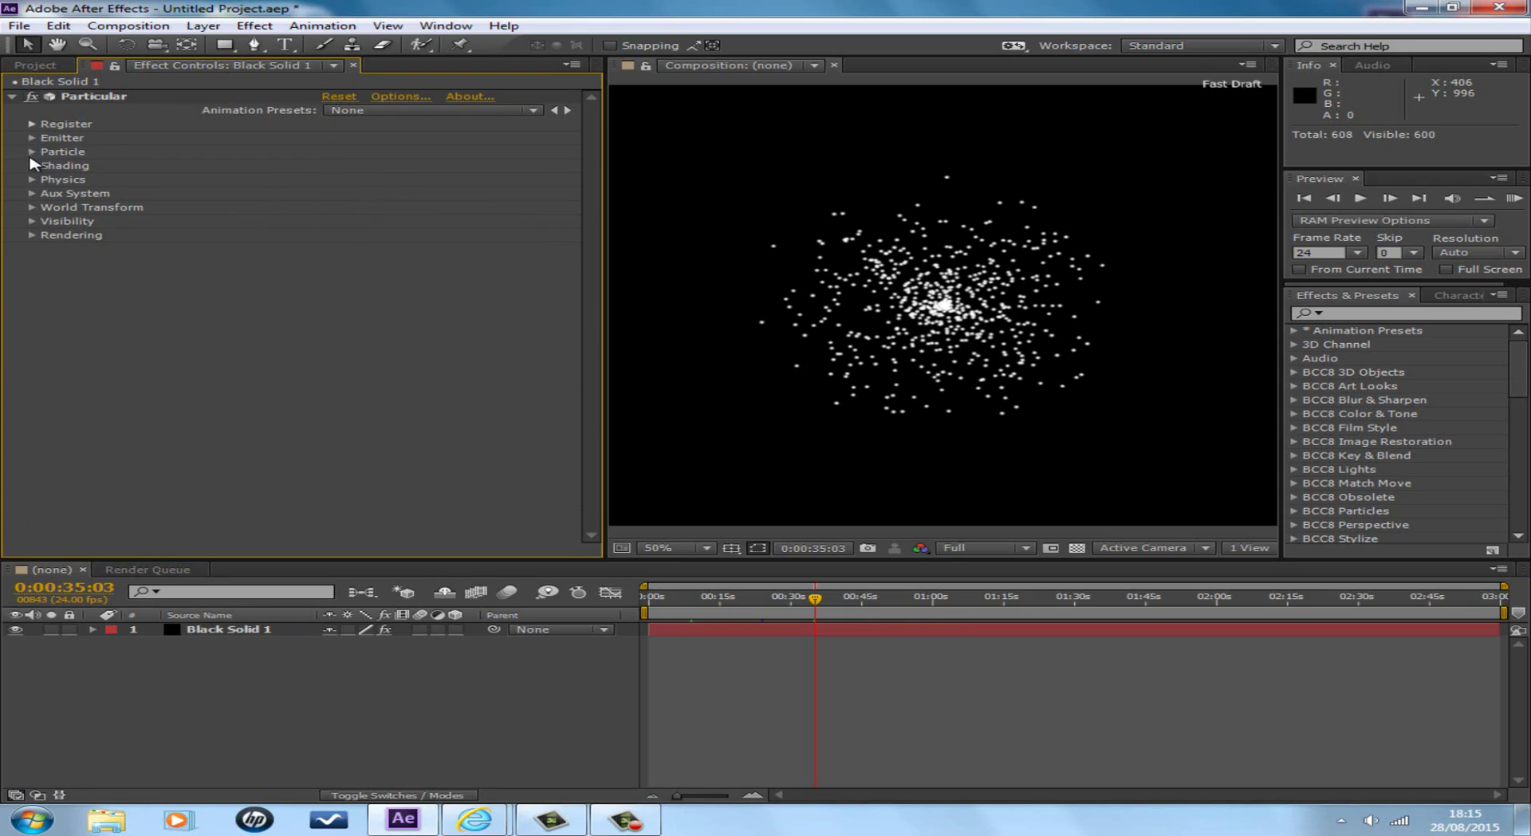
# Set Particle Life to 1 second and Life Random to 50%
pyautogui.click(32, 152)
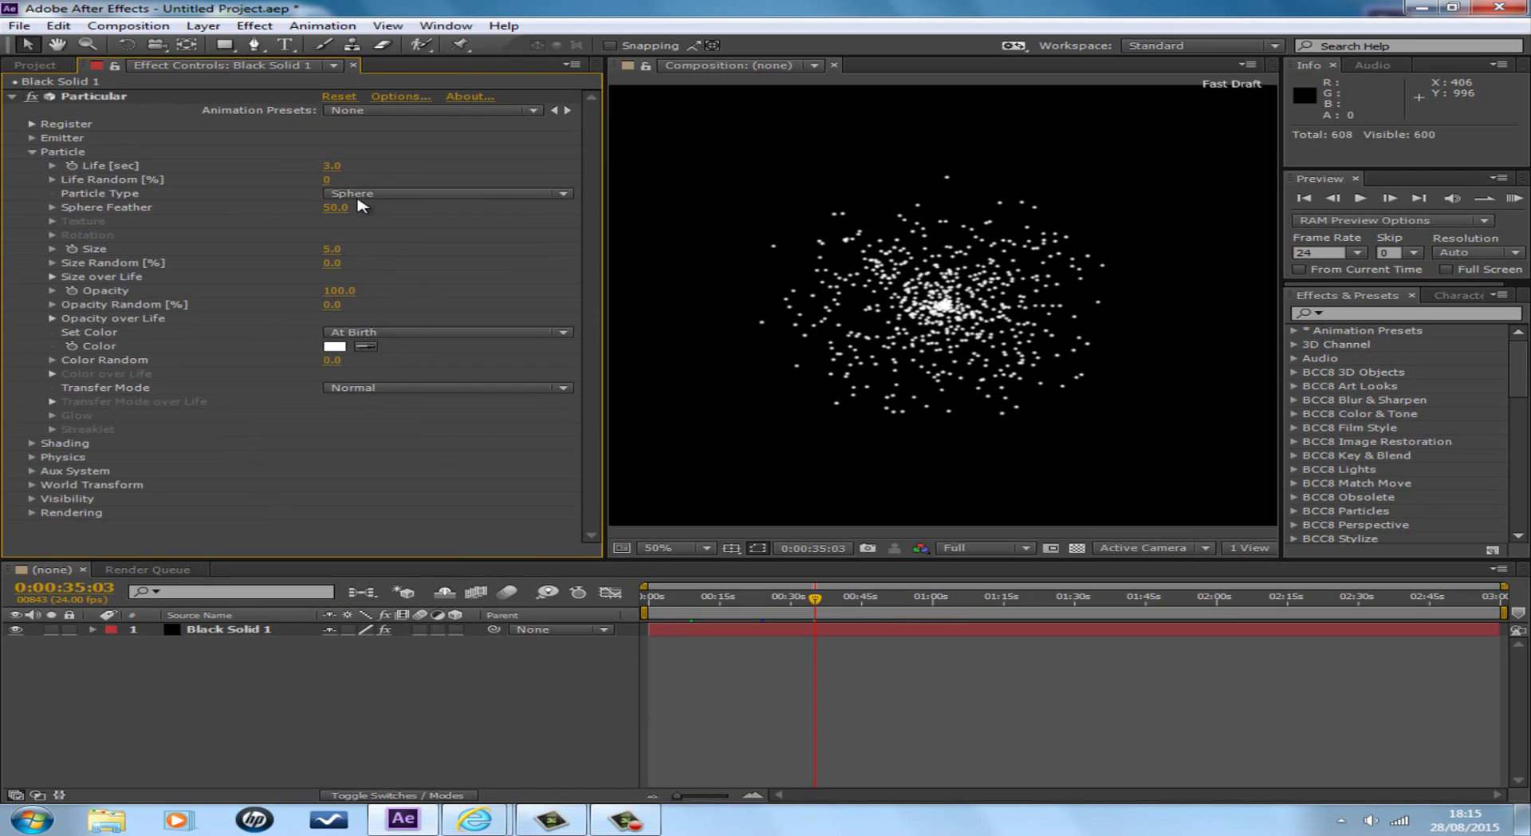
pyautogui.click(331, 165)
pyautogui.write('1')
pyautogui.click(421, 738)
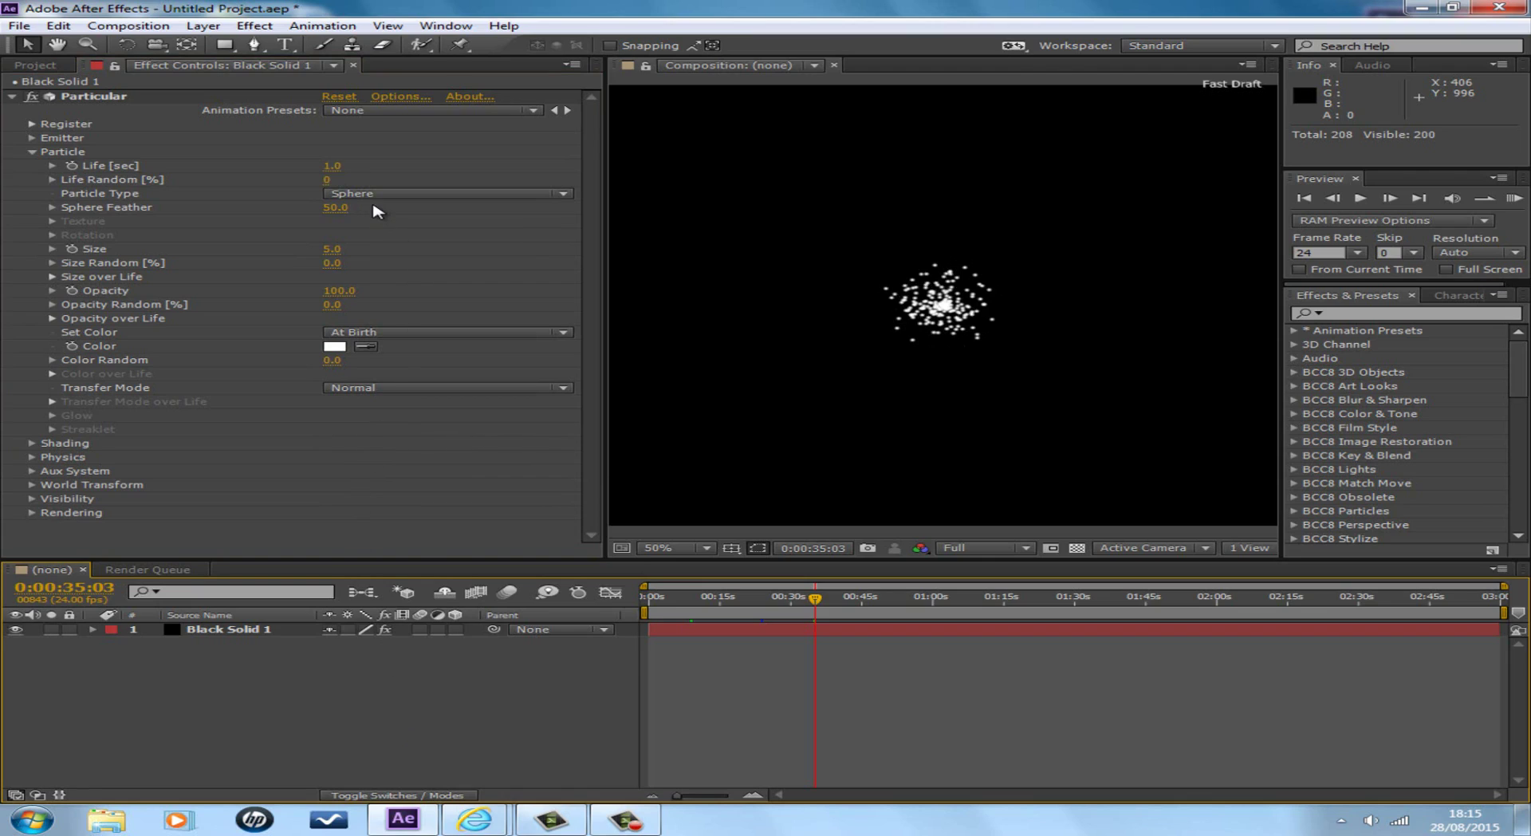
pyautogui.click(327, 180)
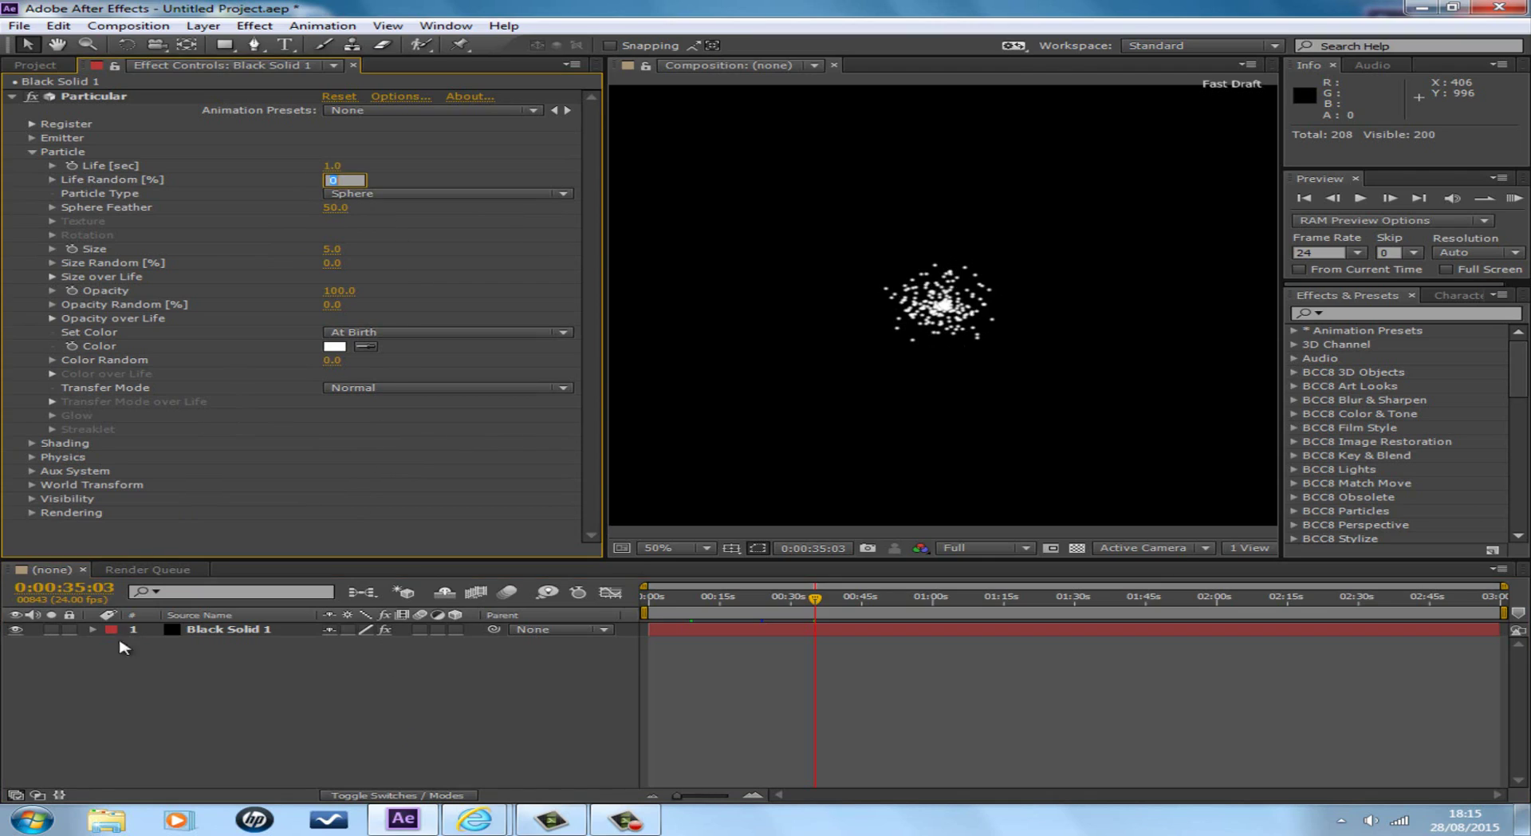
pyautogui.click(198, 713)
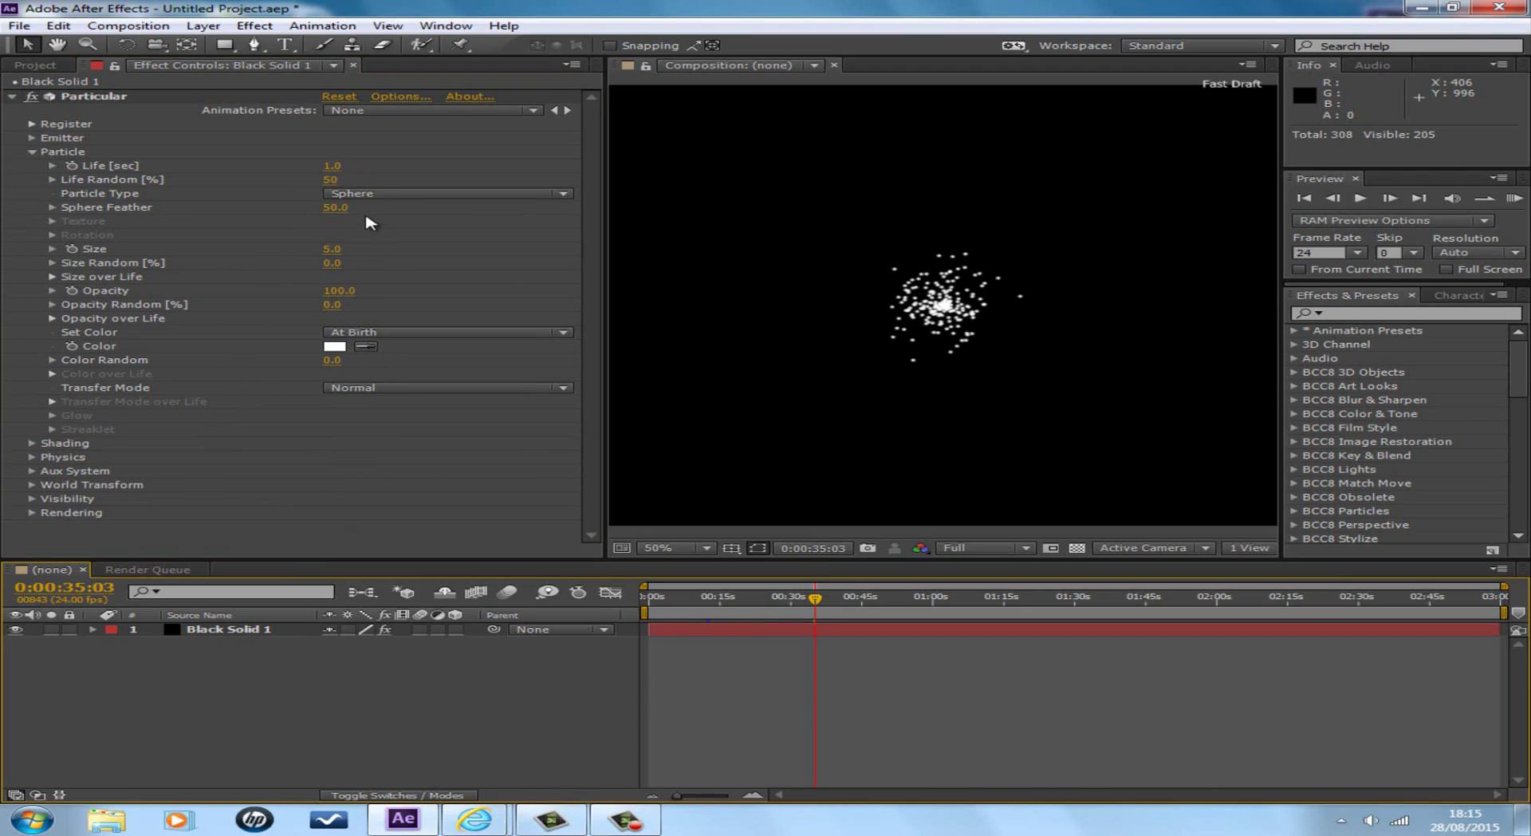
pyautogui.click(387, 195)
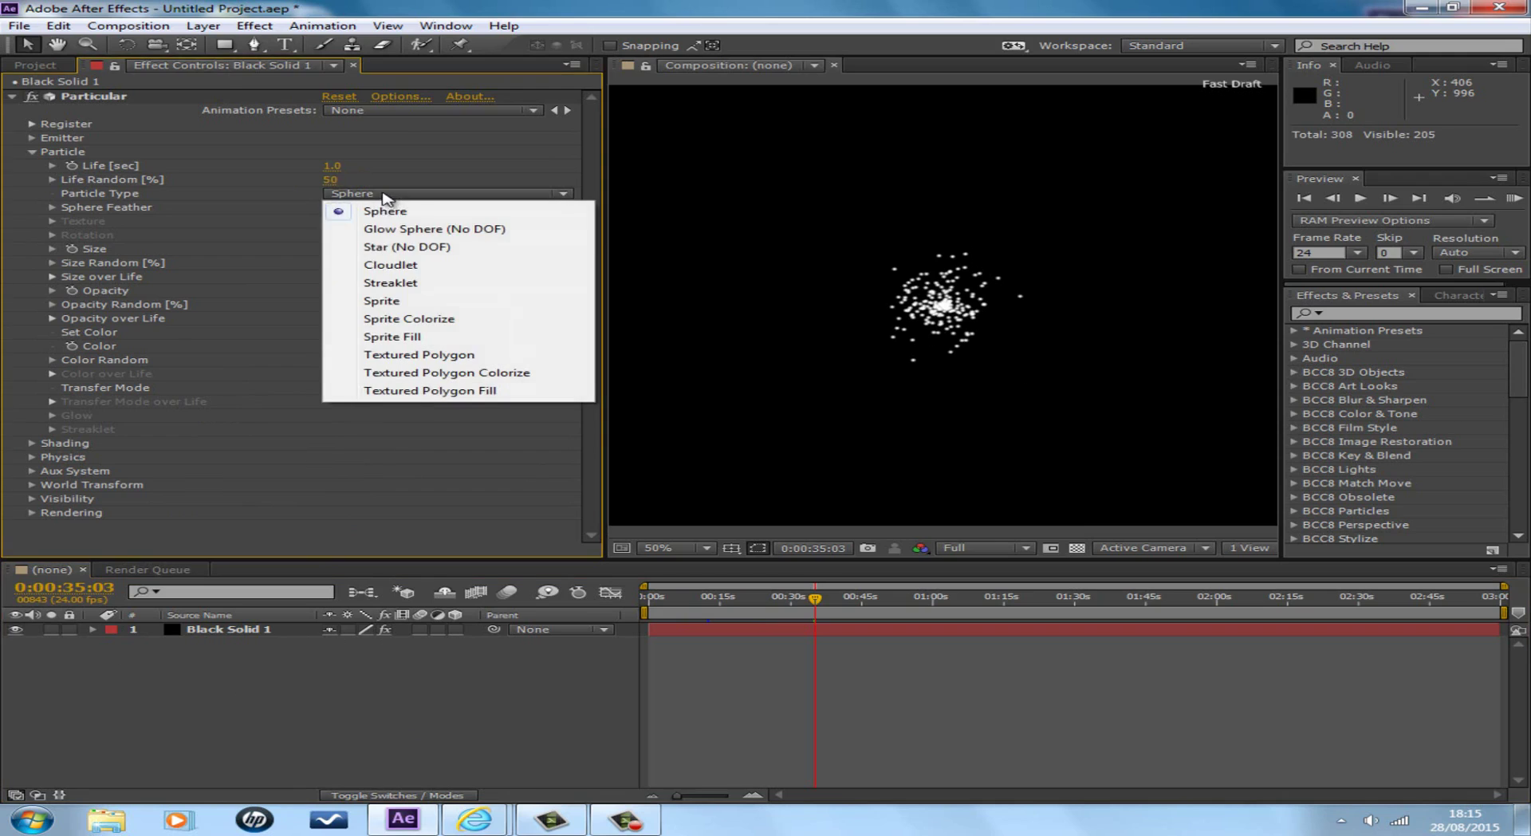
# Change Particle Type to Cloudlet and set Cloudlet Feather to 100
pyautogui.click(383, 268)
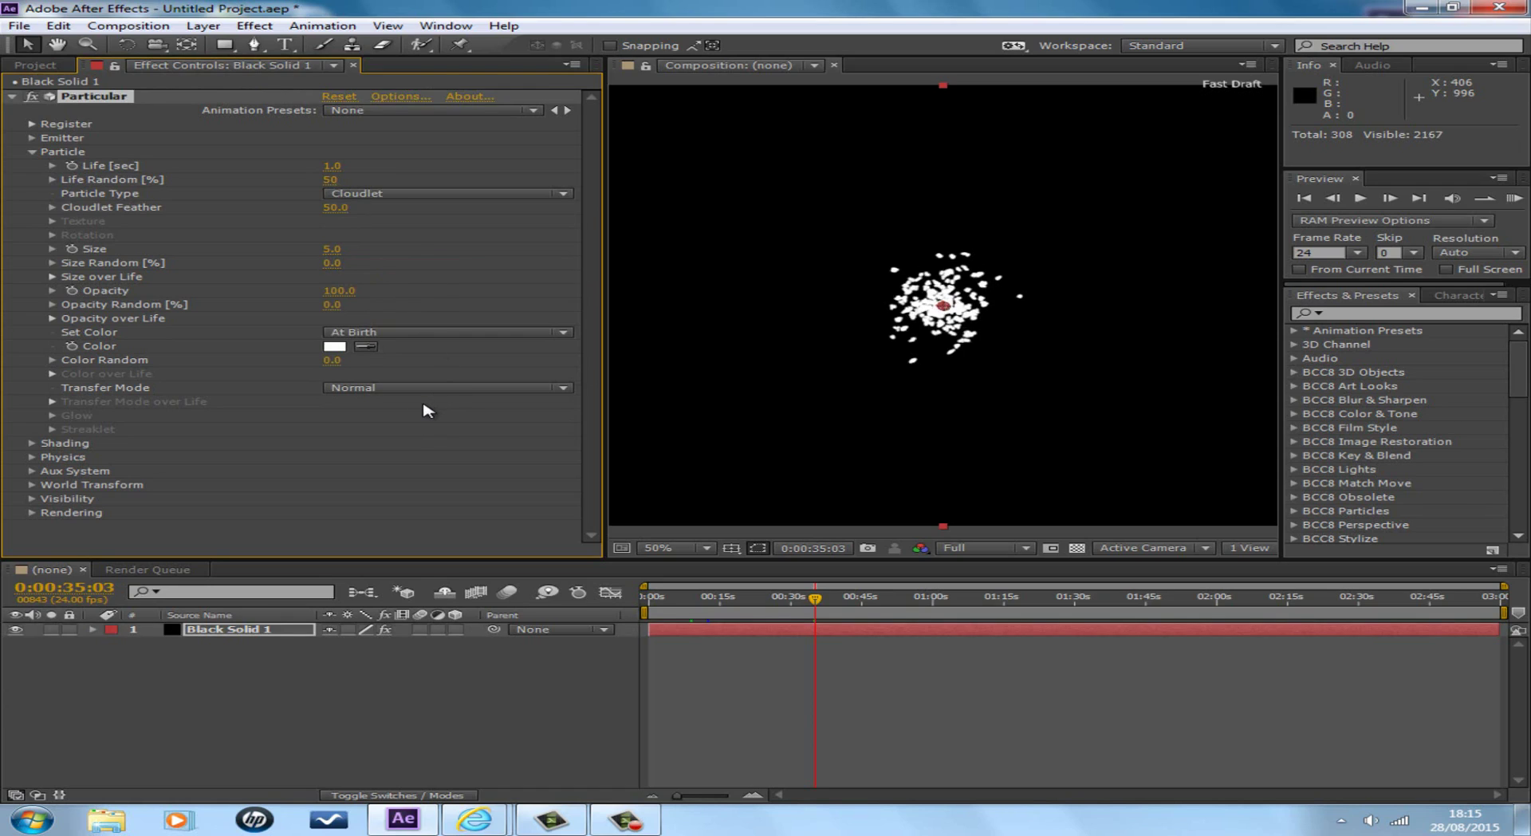
pyautogui.click(626, 819)
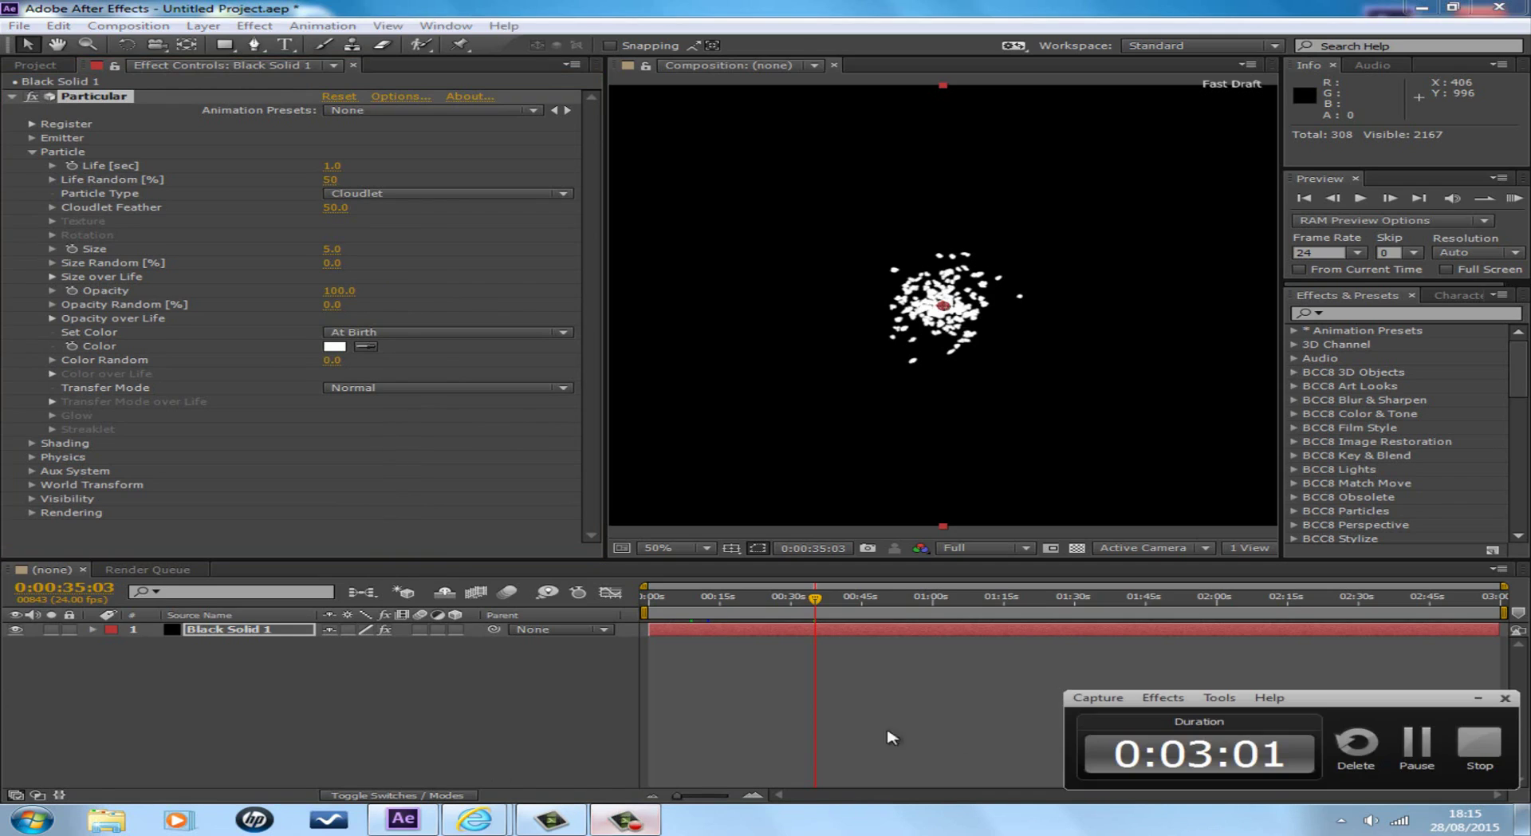
pyautogui.click(1415, 749)
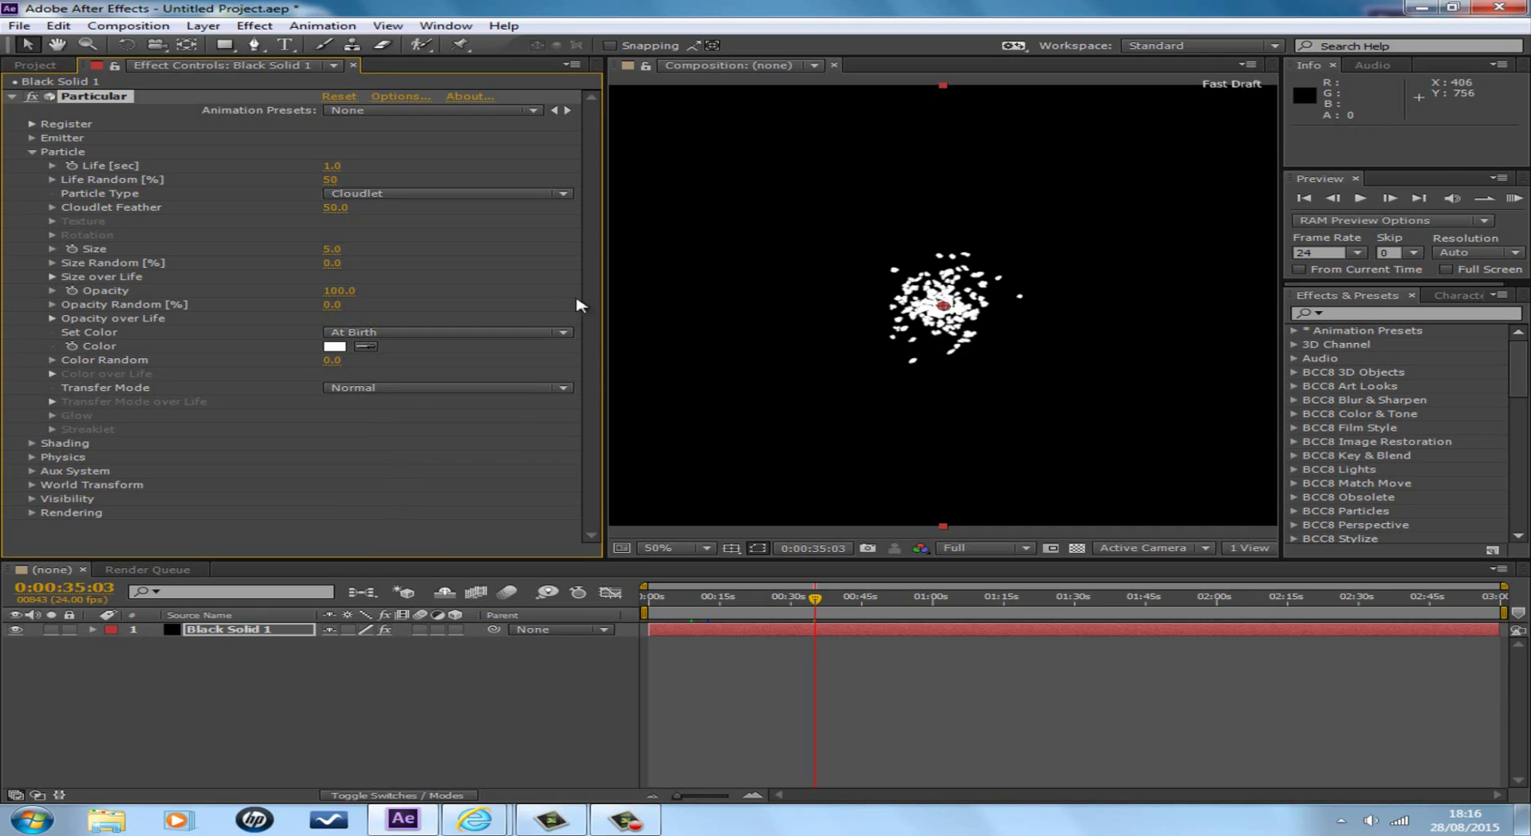
pyautogui.click(335, 209)
pyautogui.write('100')
pyautogui.click(310, 684)
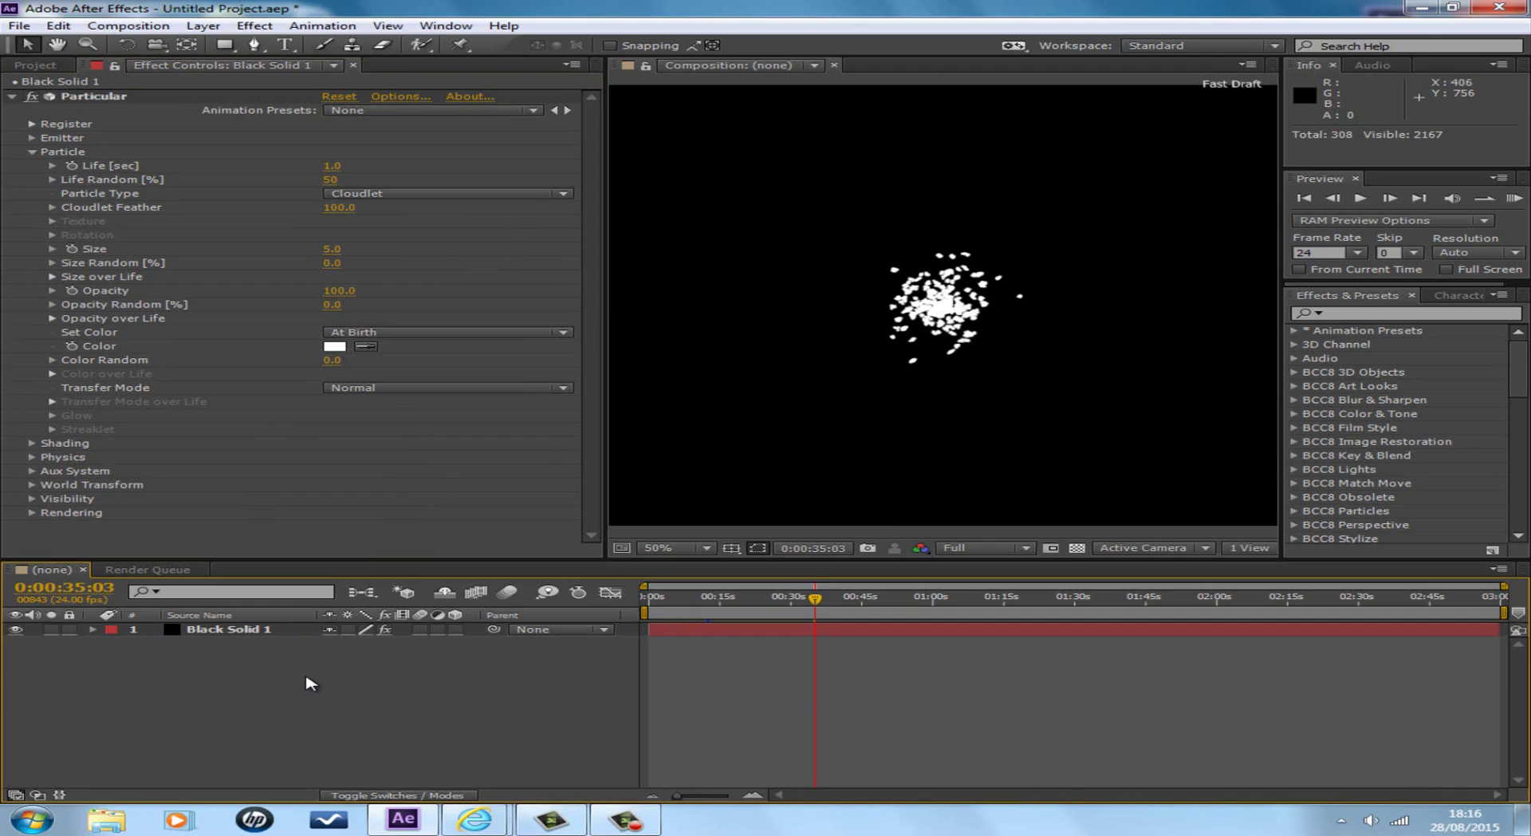
# Set particle Size to 22 and Size Random to 50%
pyautogui.click(625, 820)
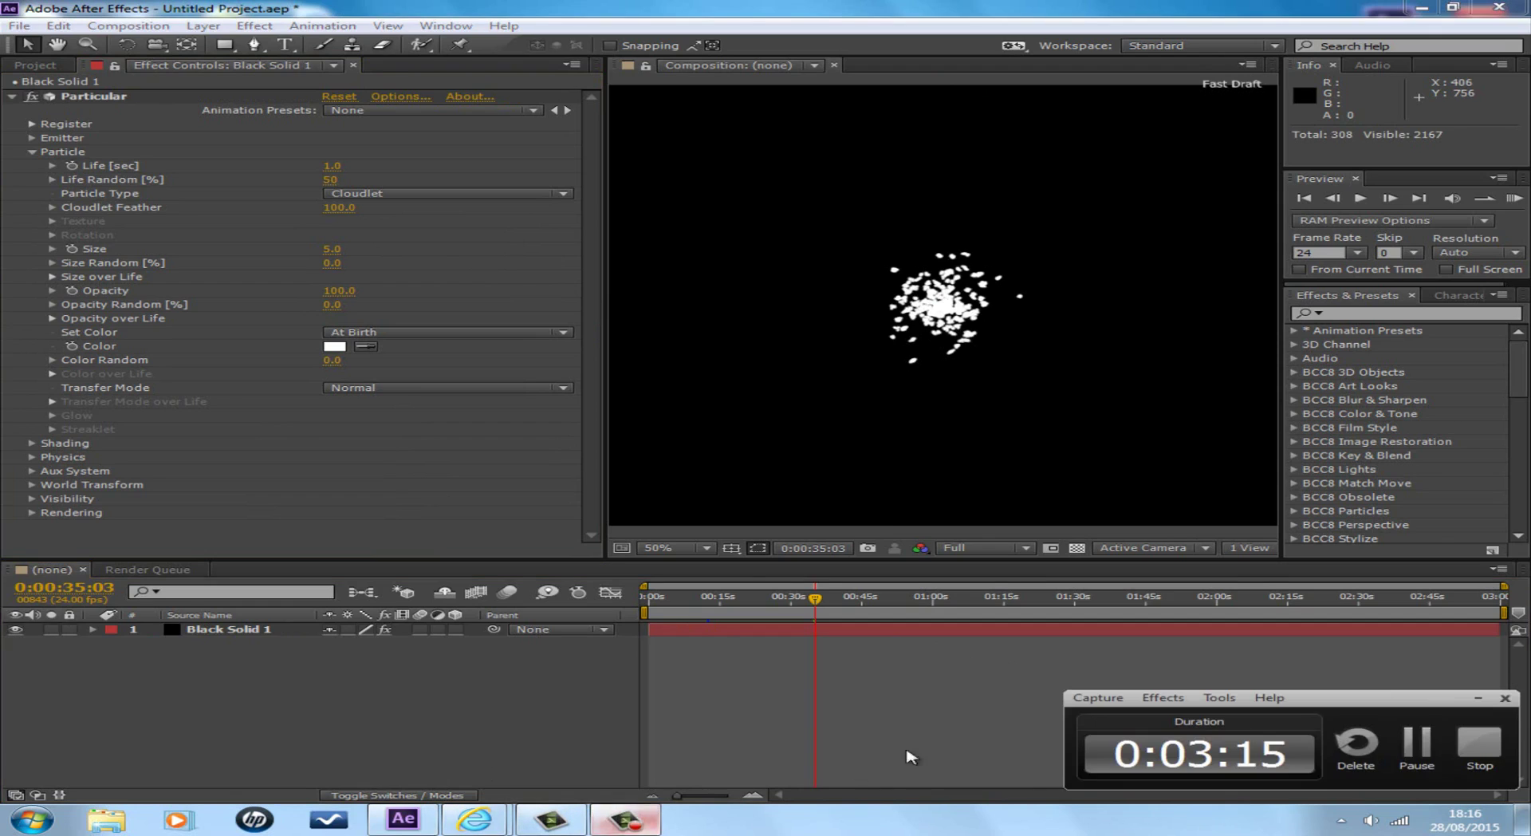
pyautogui.click(1432, 742)
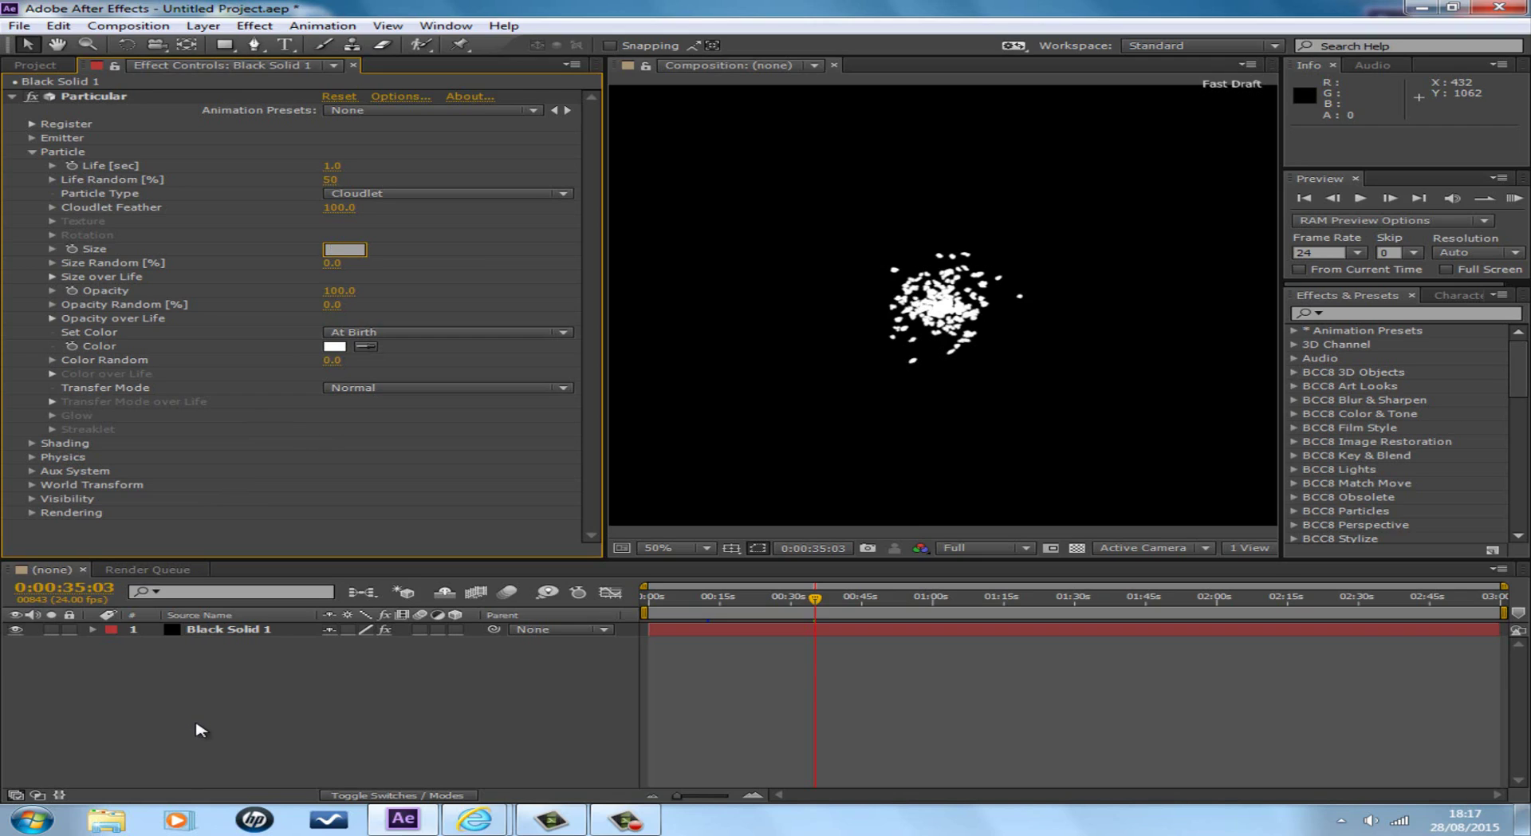
pyautogui.click(275, 714)
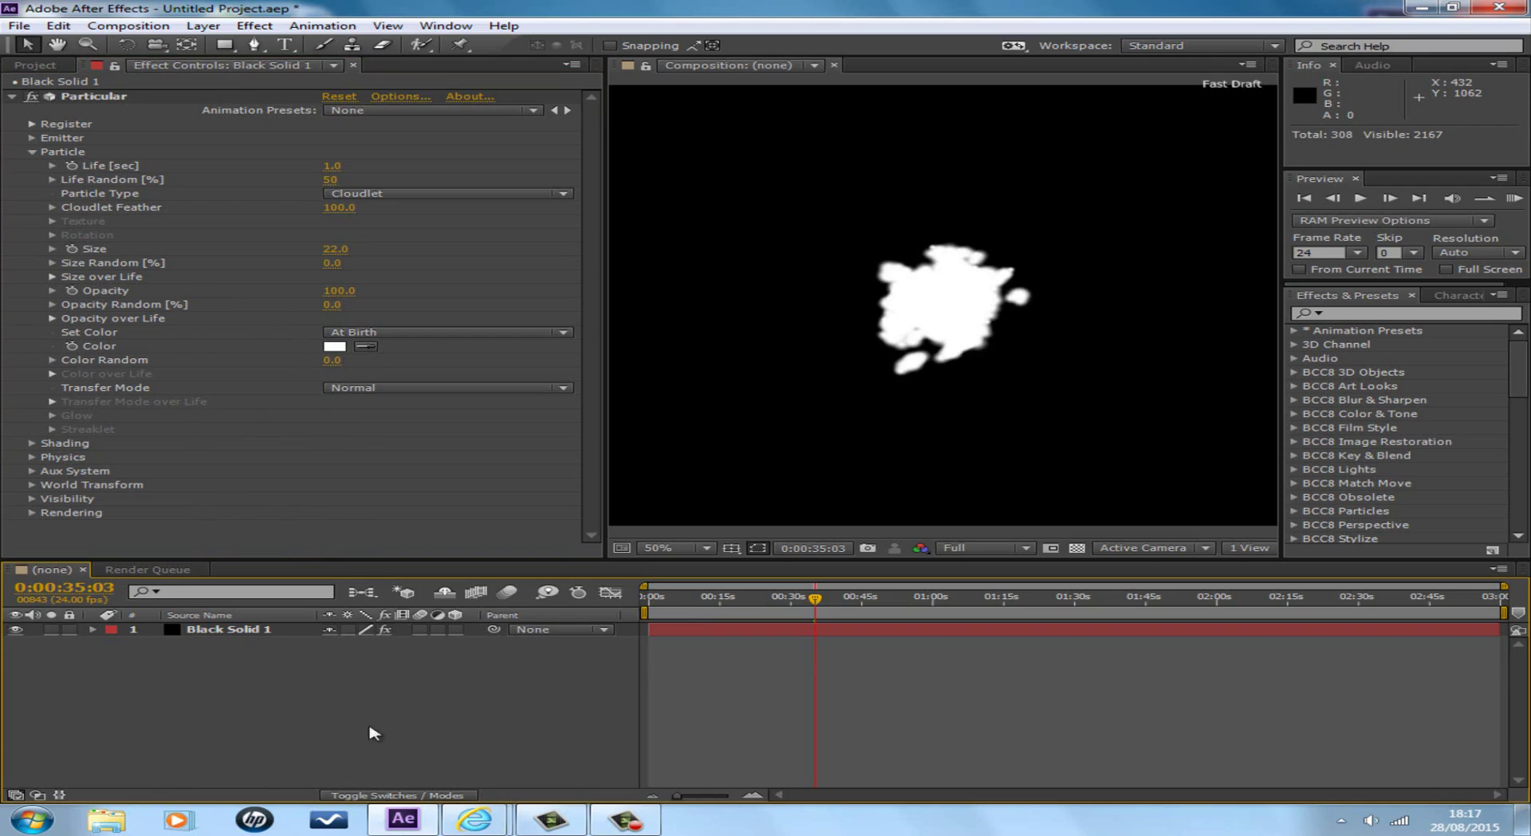
pyautogui.click(617, 818)
pyautogui.click(877, 756)
pyautogui.click(334, 265)
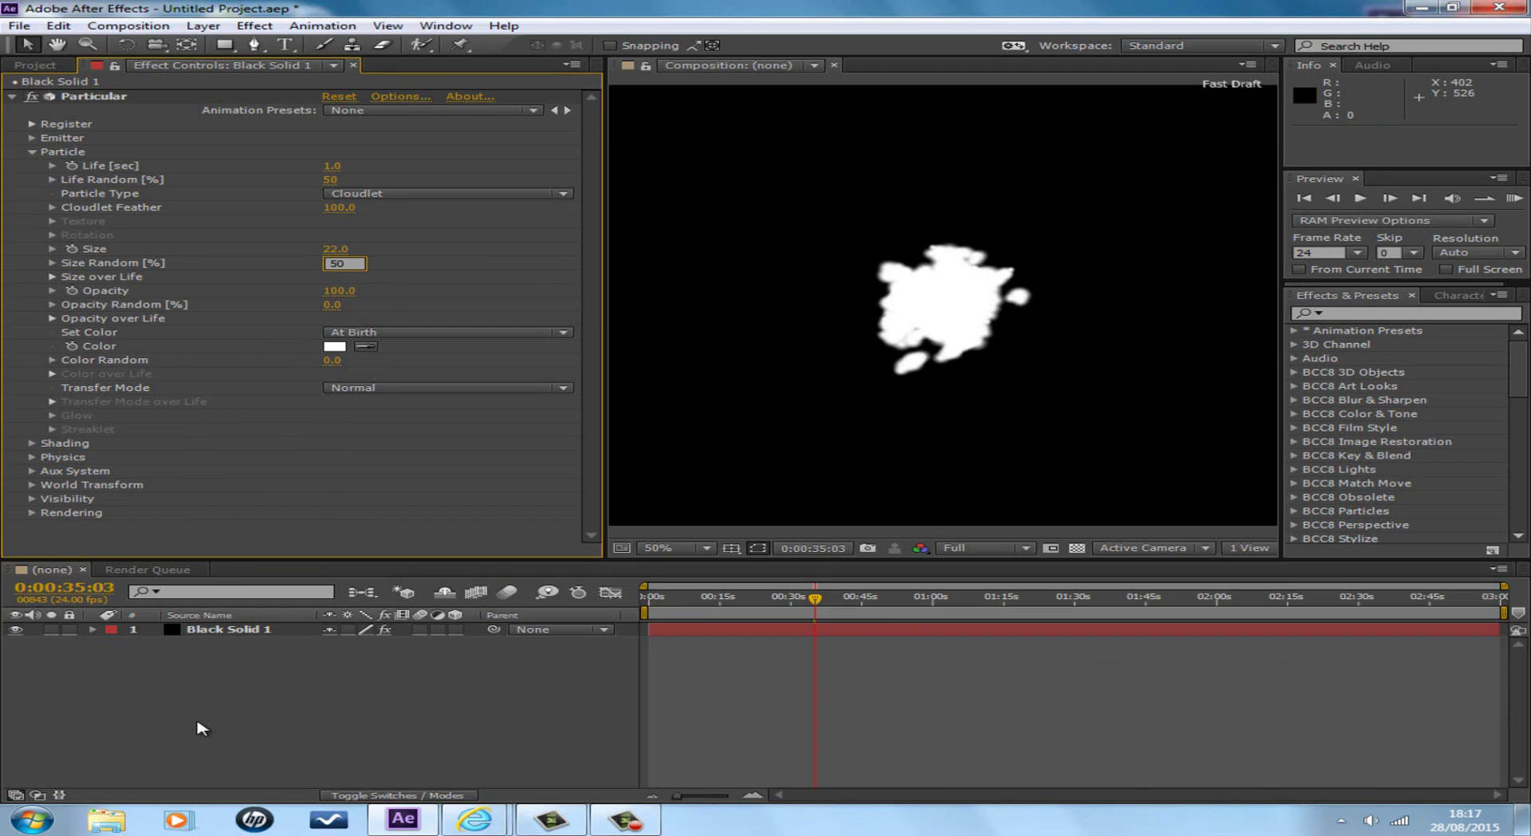
pyautogui.click(248, 723)
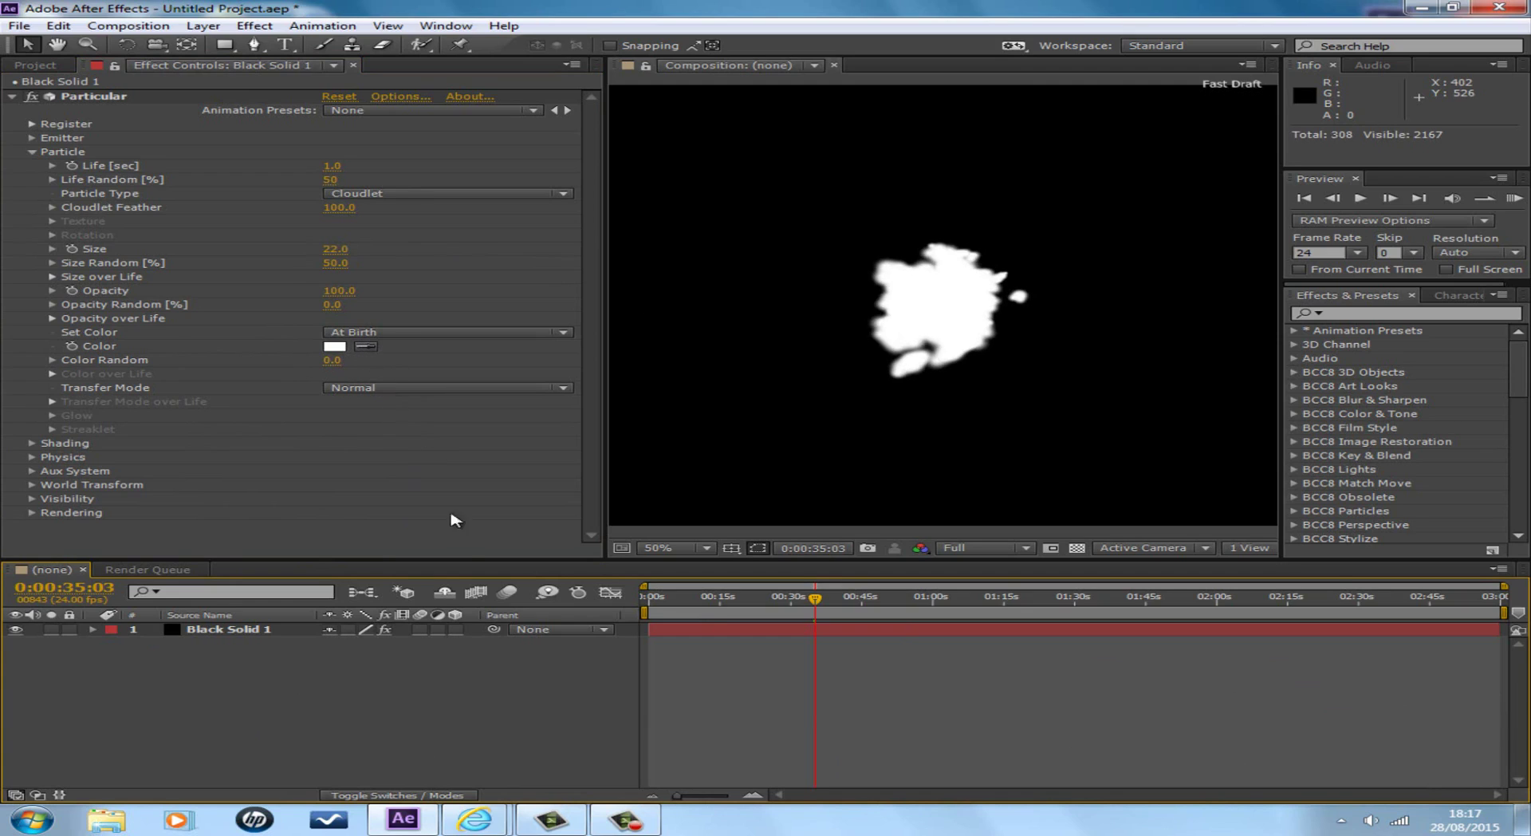
pyautogui.click(626, 819)
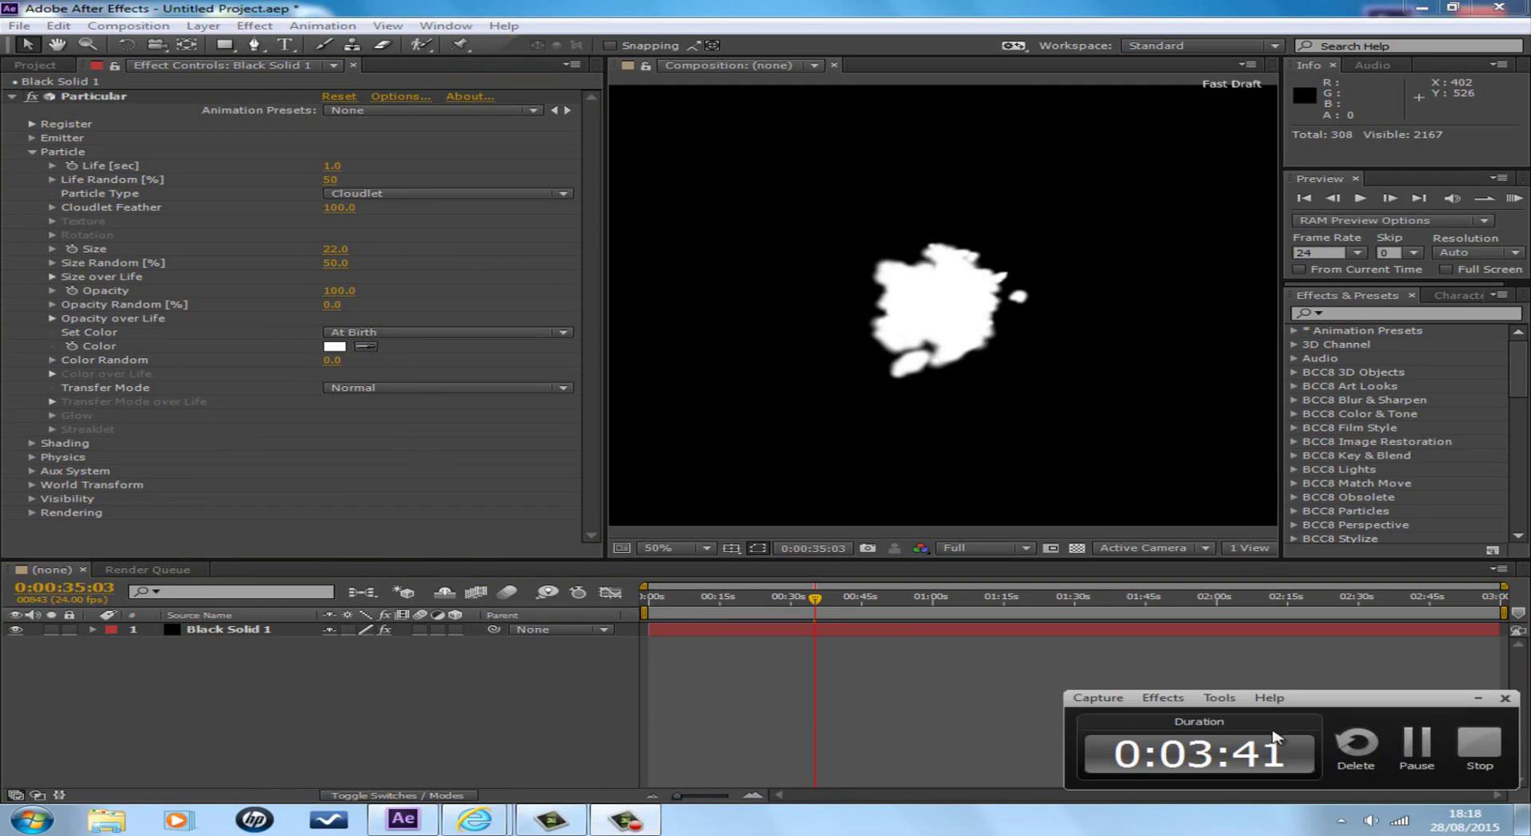
pyautogui.click(1416, 745)
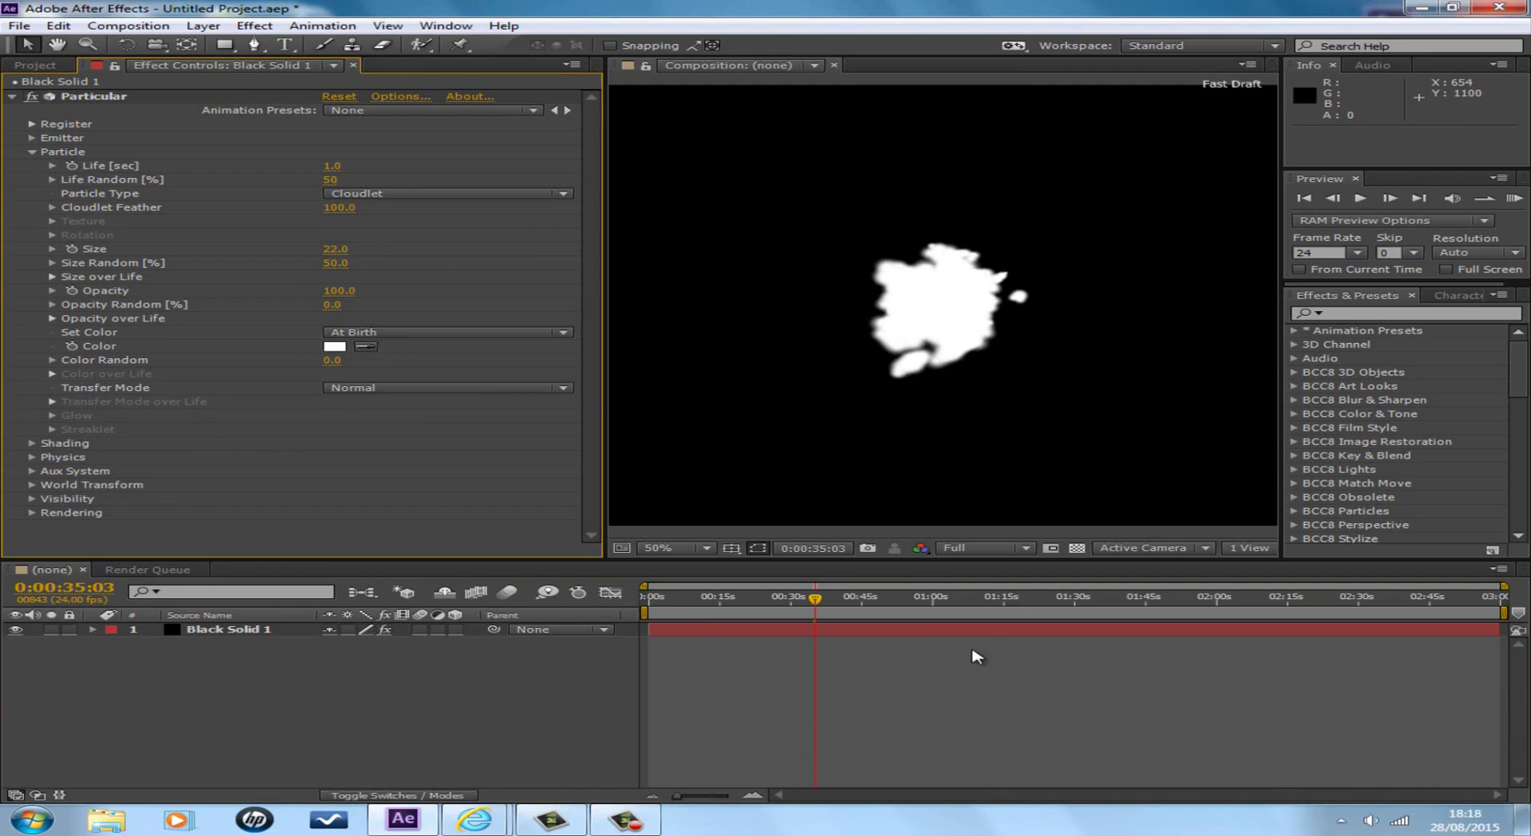
# Apply a ramp preset to Size over Life and reshape it into a steeply rising dome curve
pyautogui.click(53, 277)
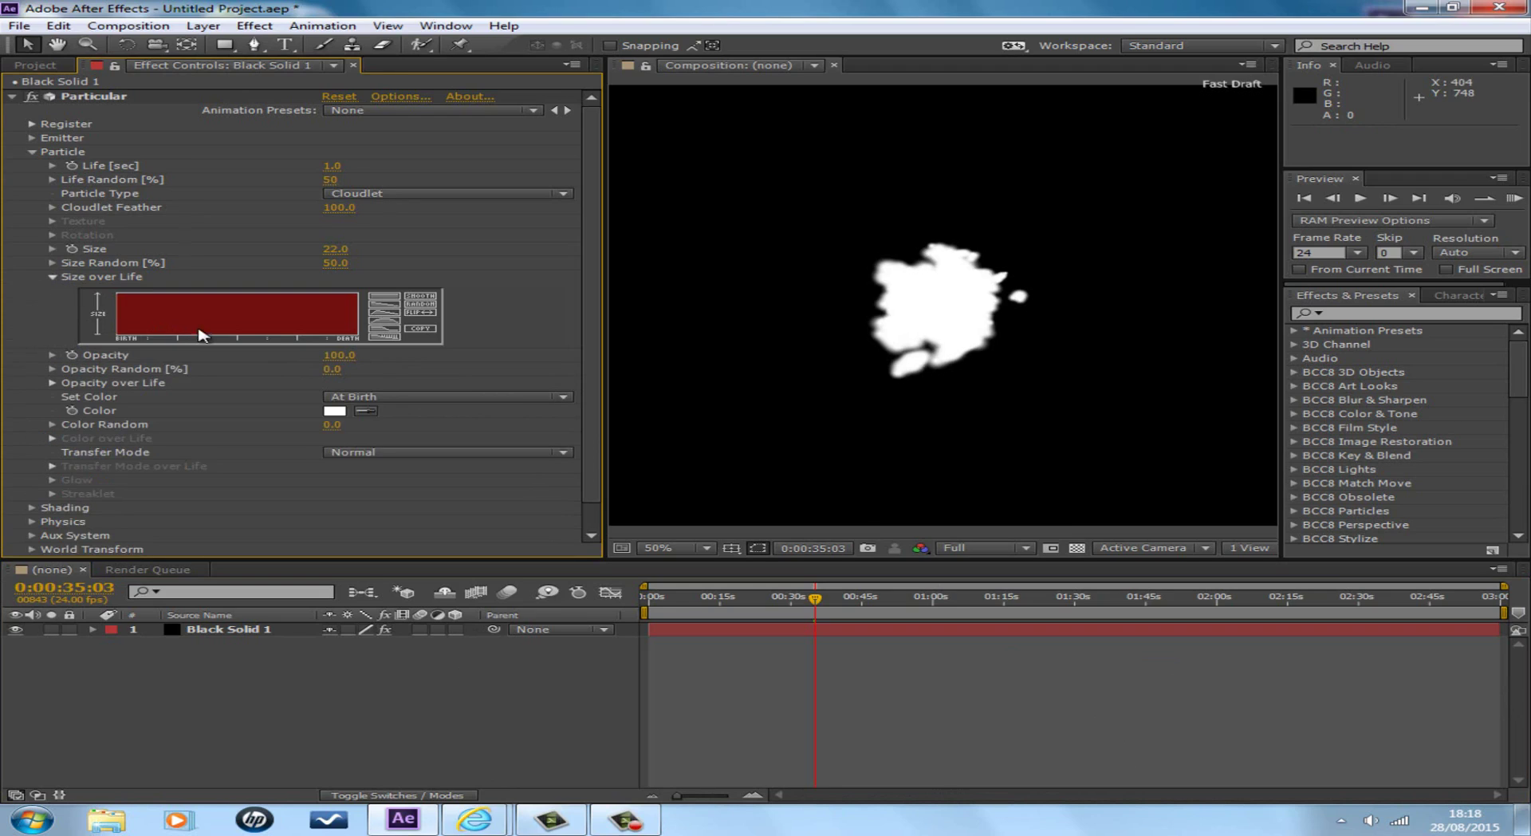
pyautogui.click(386, 322)
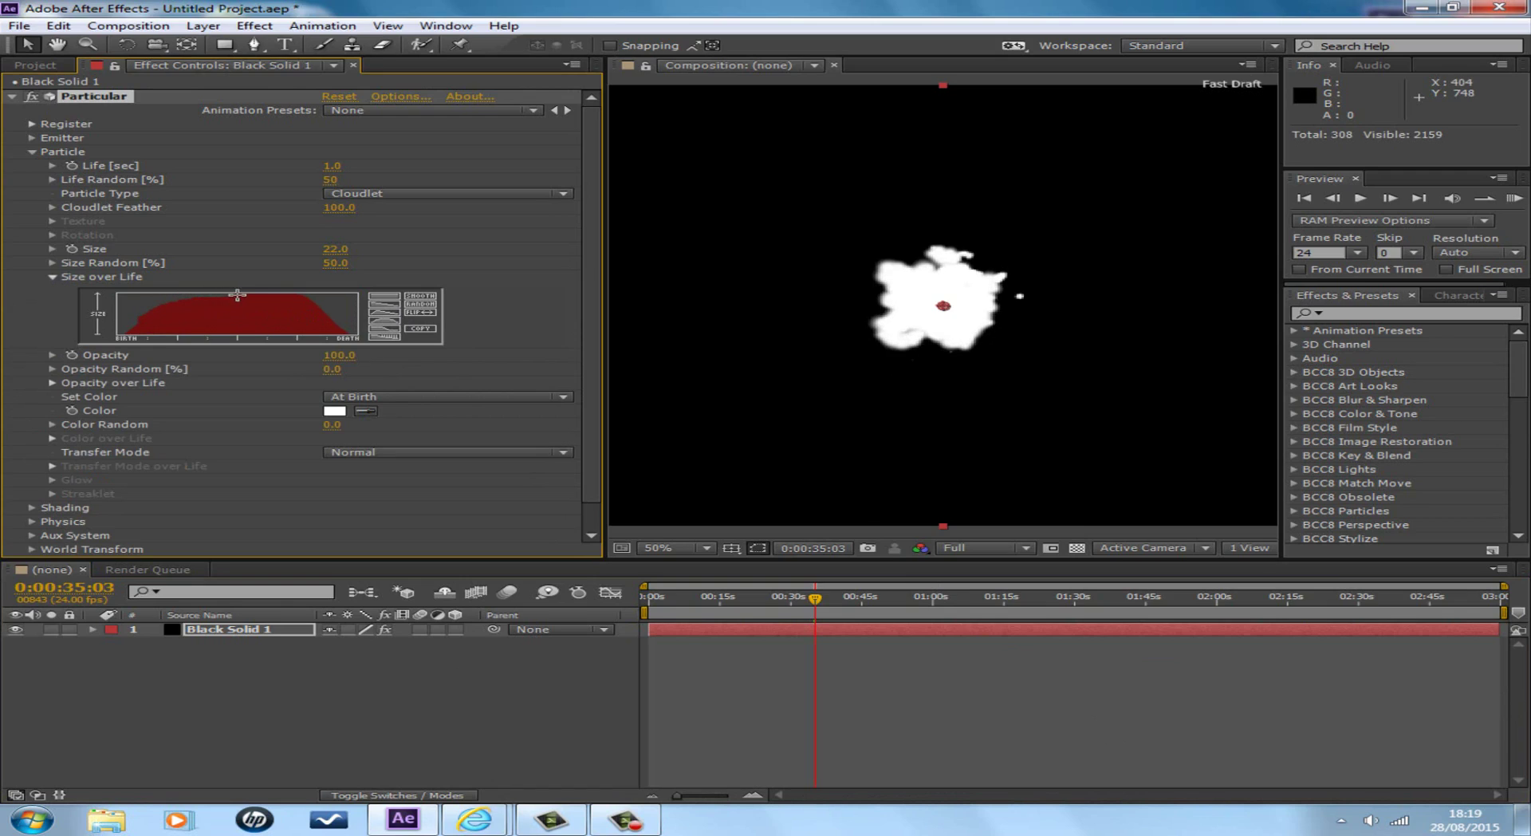
pyautogui.moveTo(292, 303); pyautogui.dragTo(316, 310)
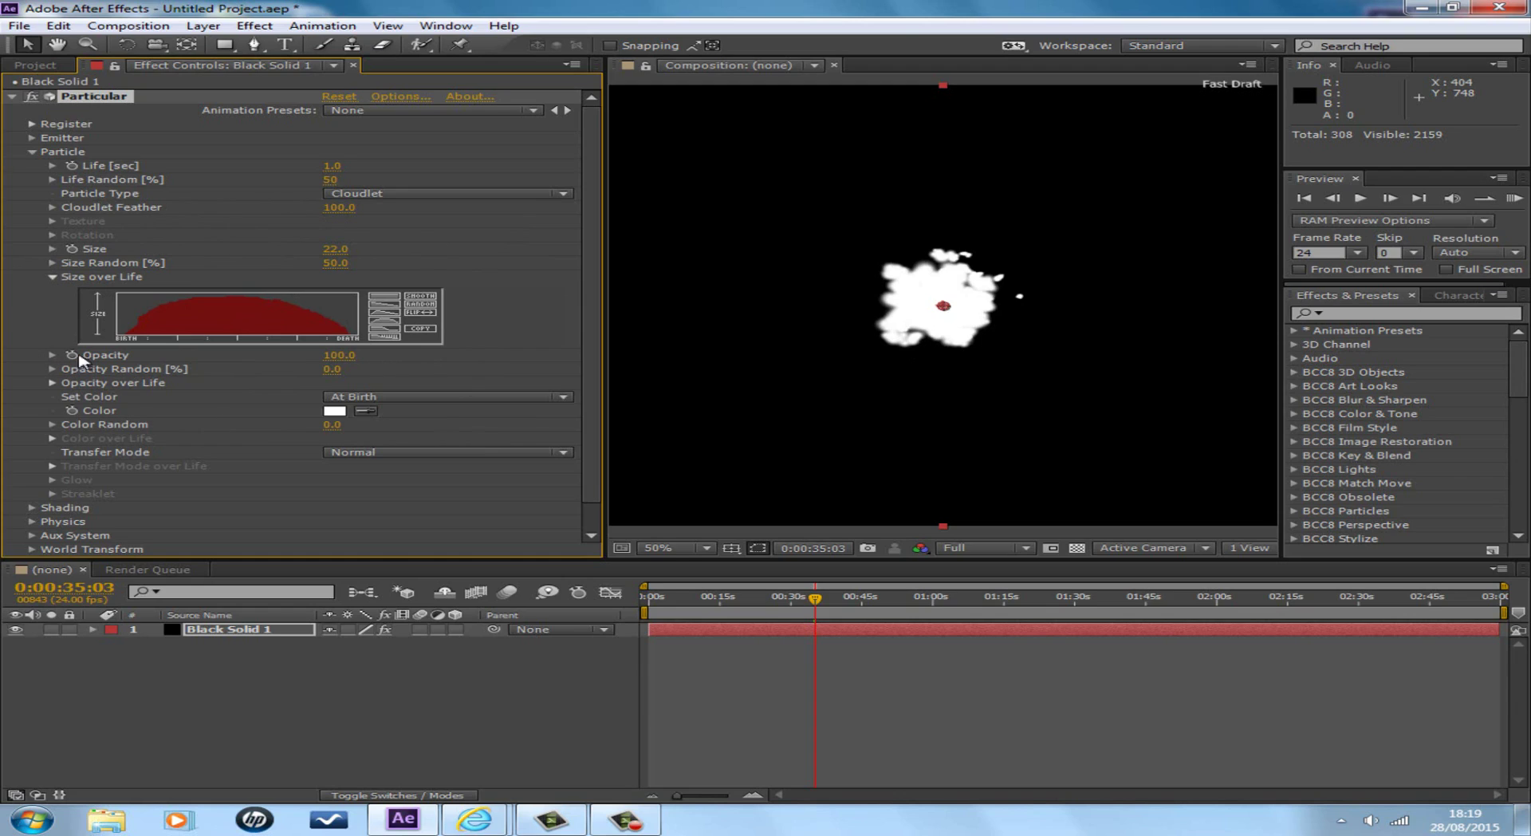
pyautogui.moveTo(119, 328); pyautogui.dragTo(136, 319)
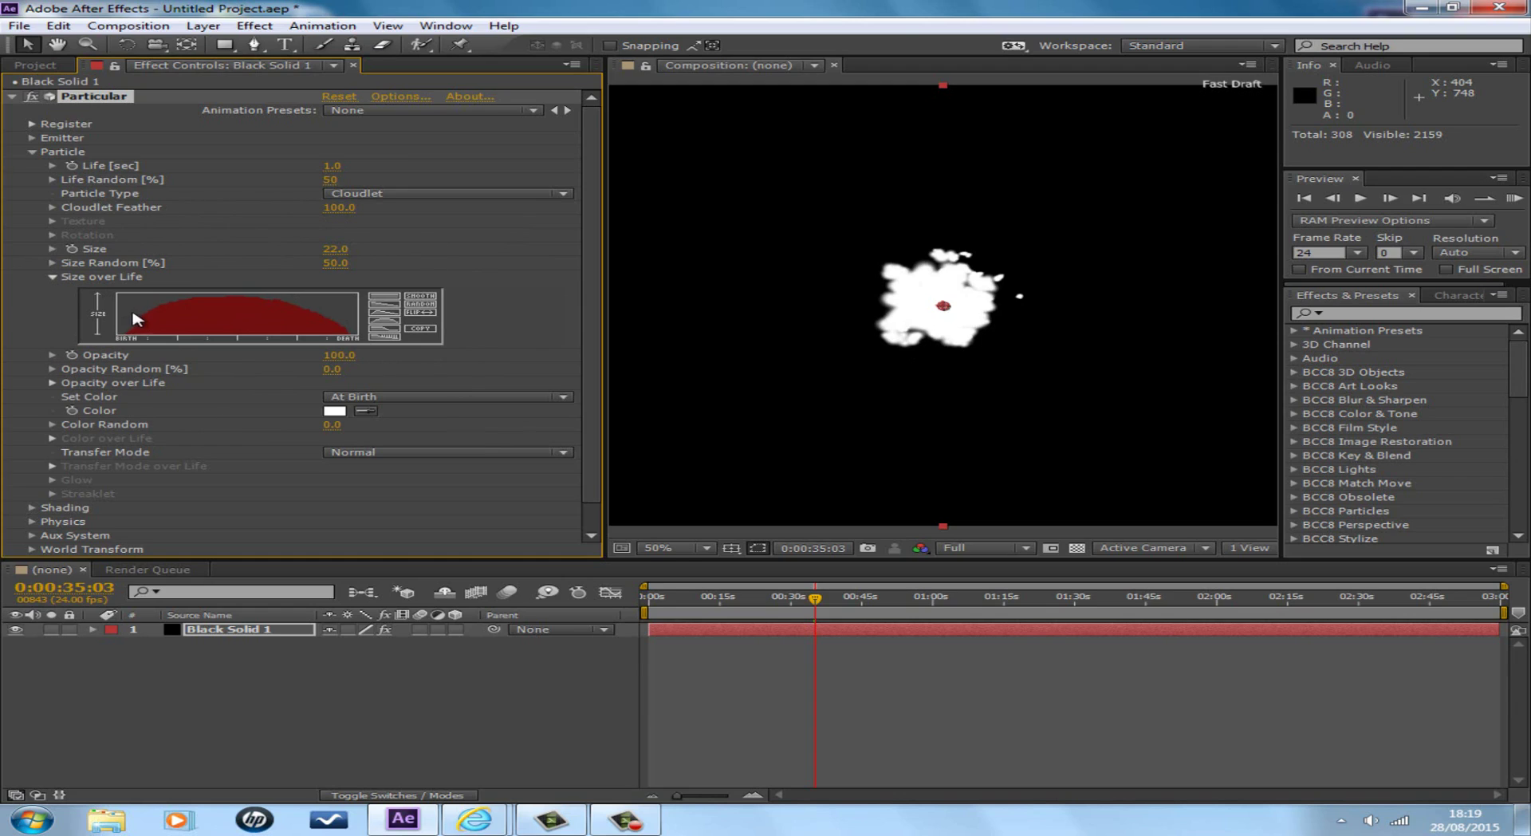
pyautogui.click(53, 277)
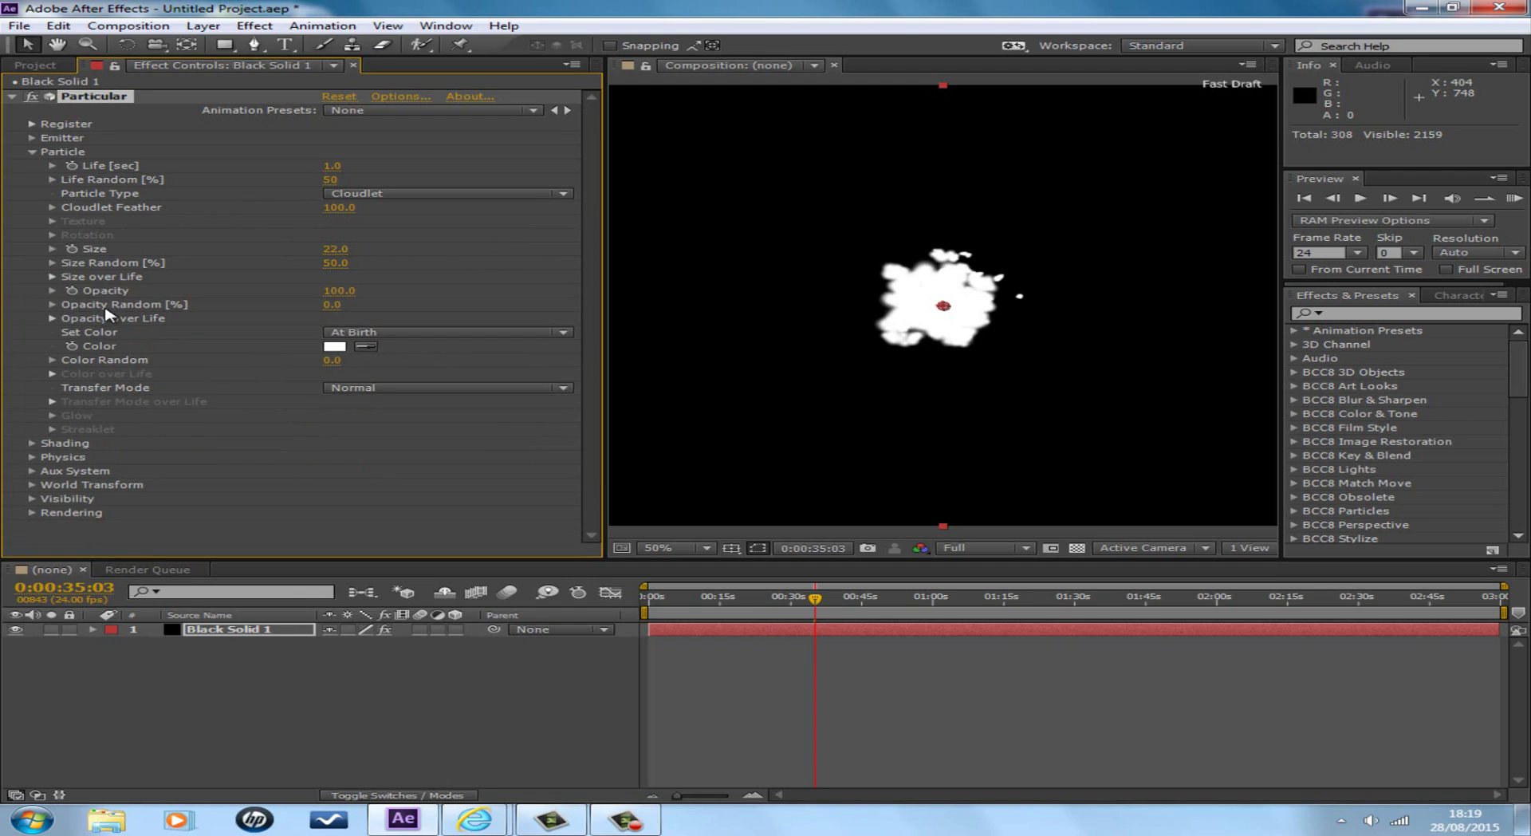
# Set the particle Opacity value to 40 in Particle settings
pyautogui.click(626, 819)
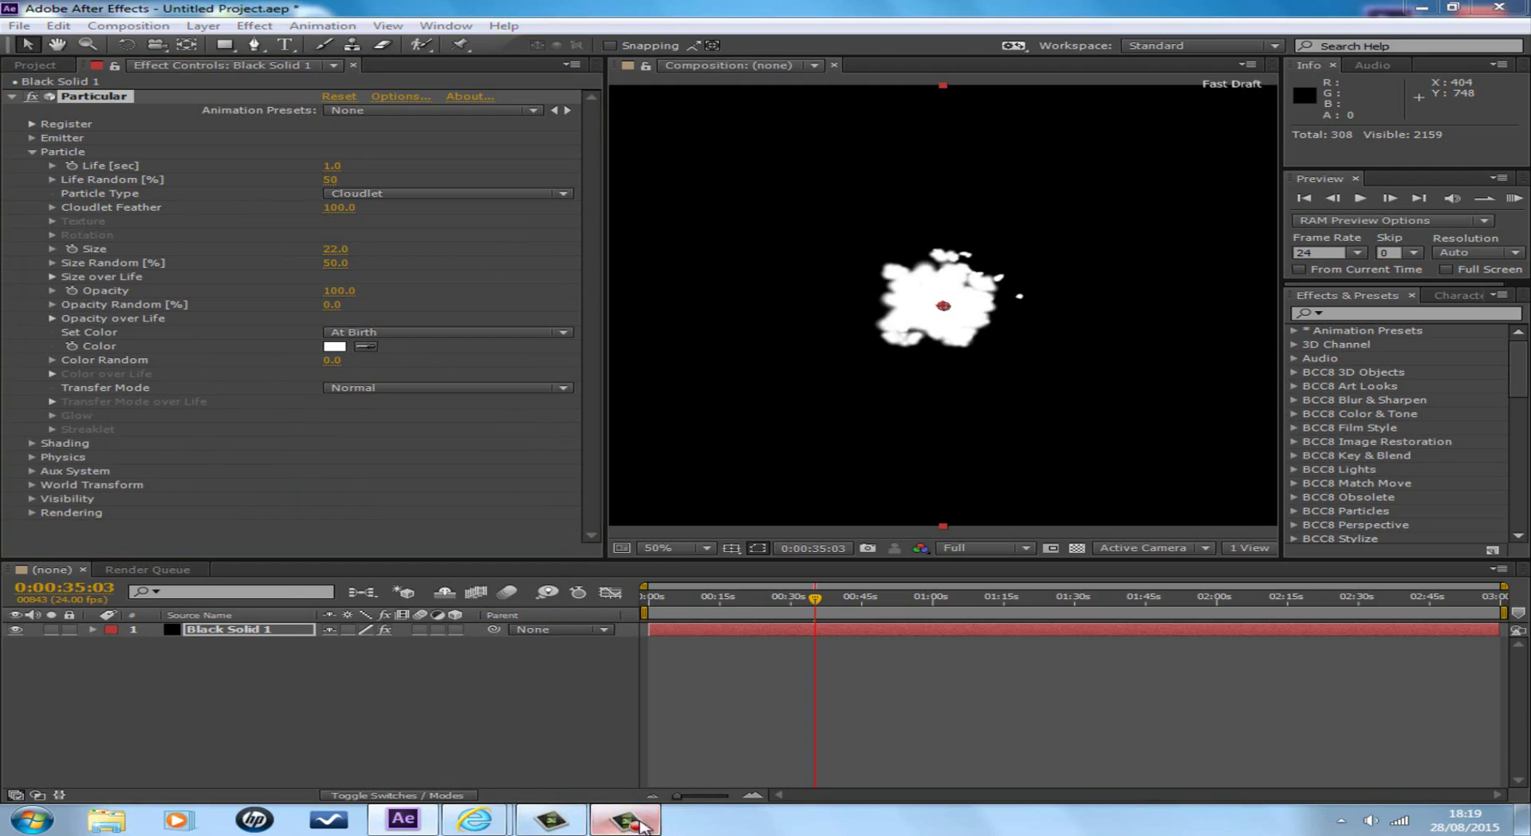
pyautogui.click(1415, 742)
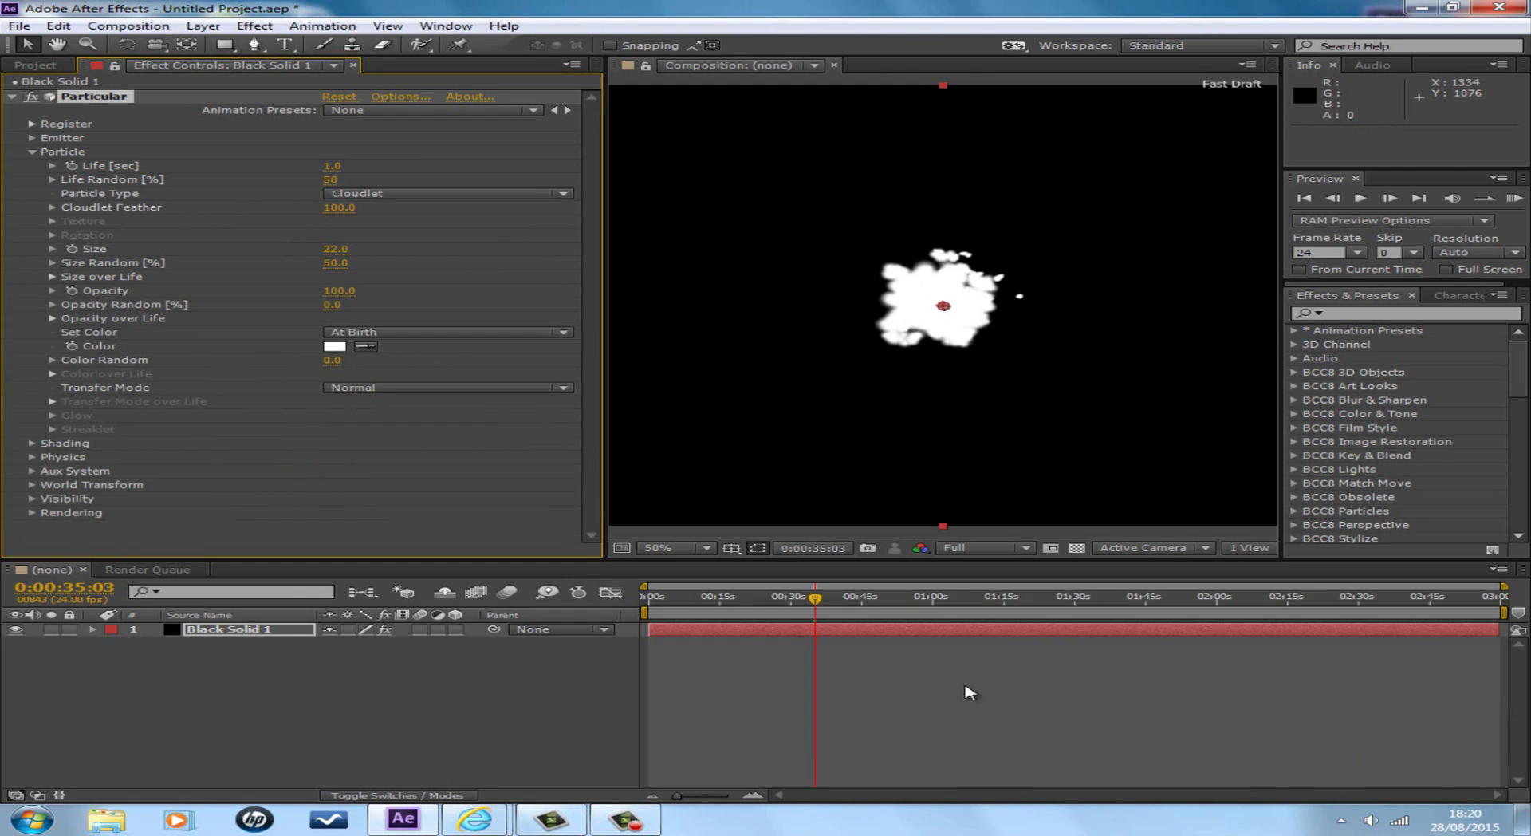
pyautogui.click(333, 291)
pyautogui.press('Return')
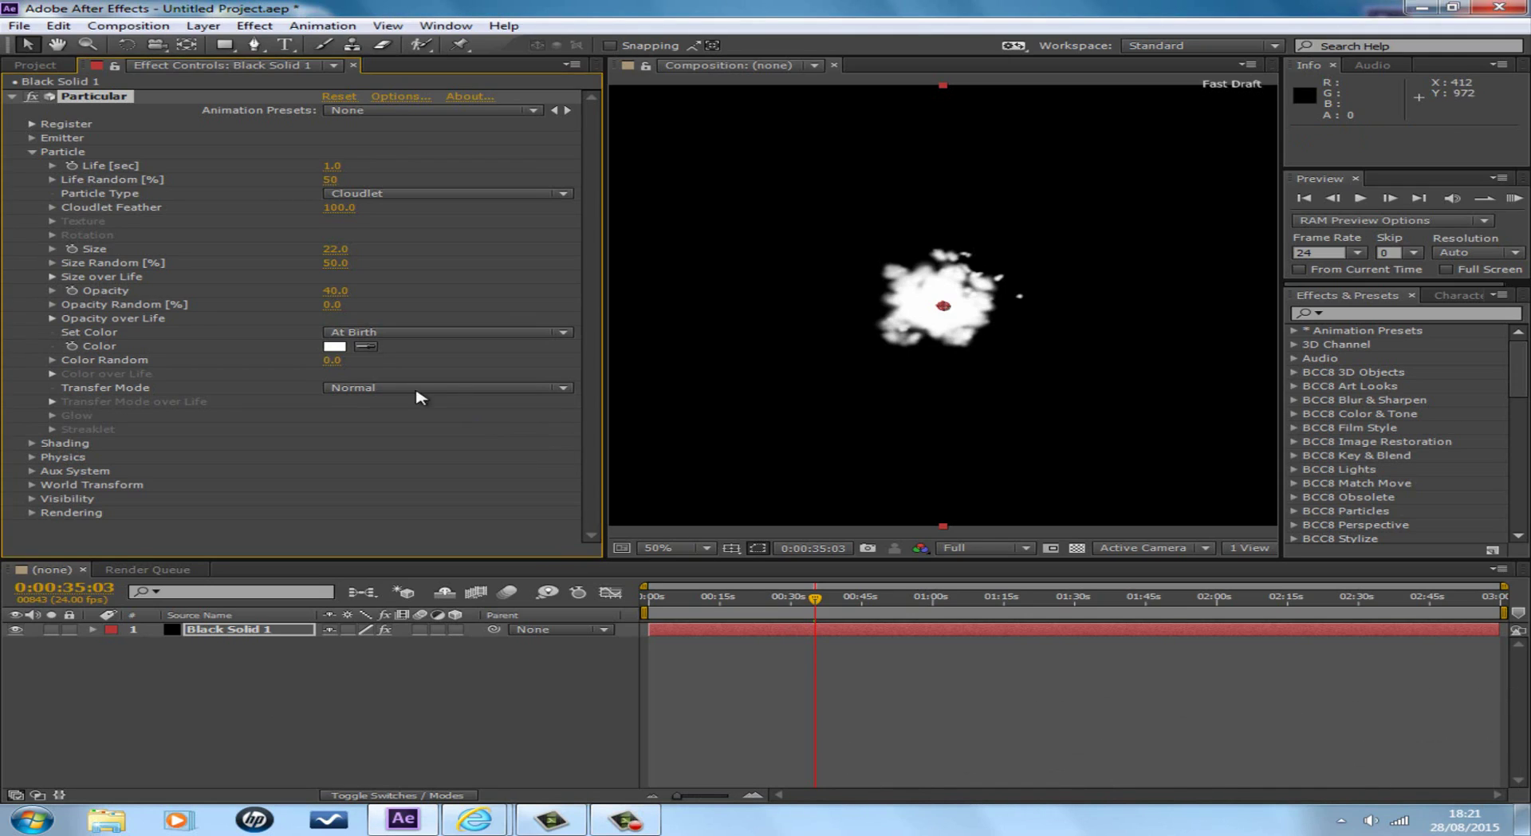
# Try the Over Life, Random from Gradient and From Light Emitter particle colour modes
pyautogui.click(373, 334)
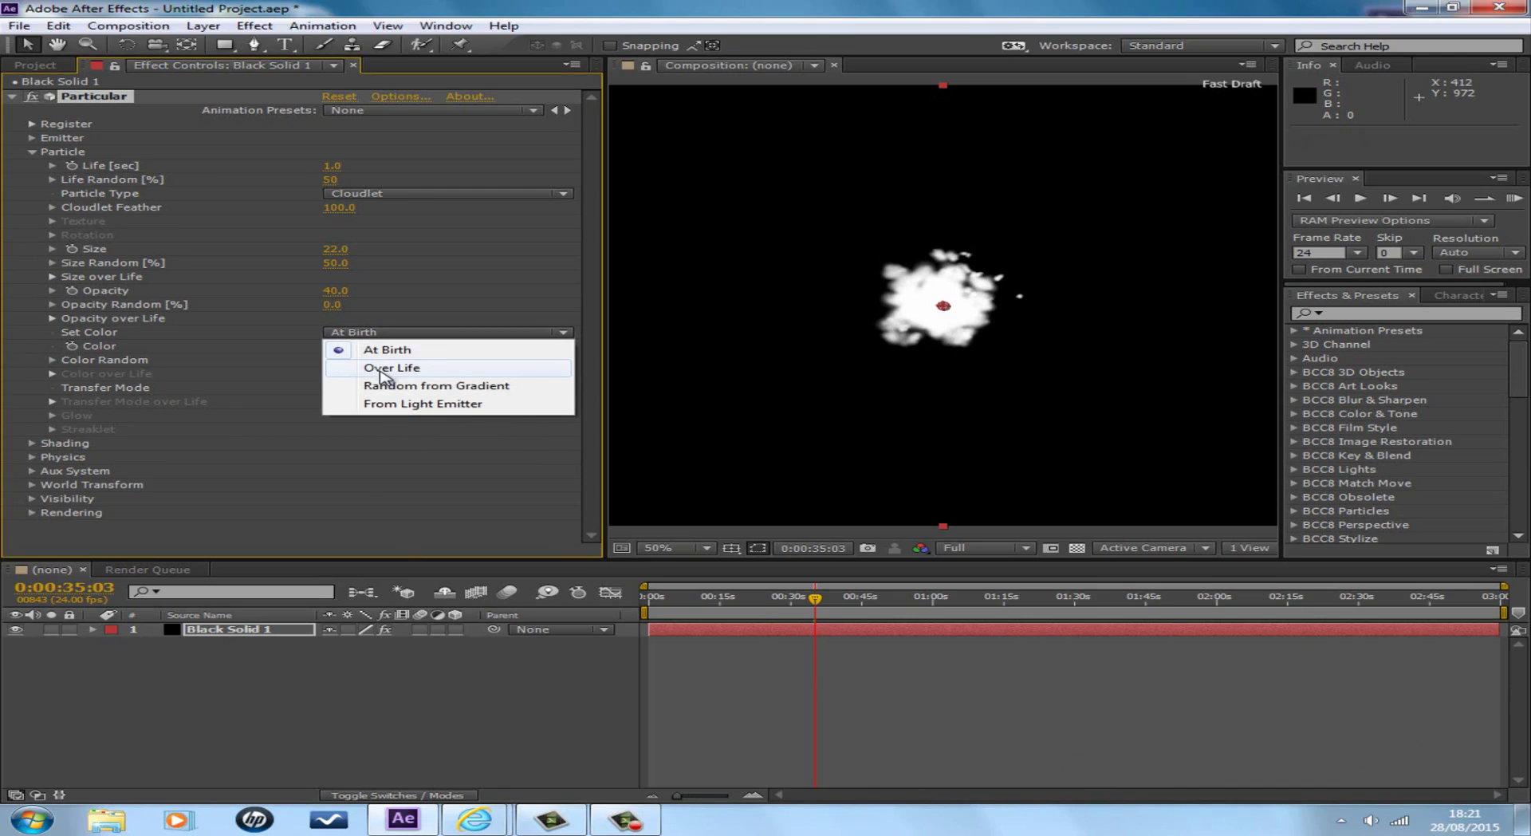
pyautogui.click(390, 369)
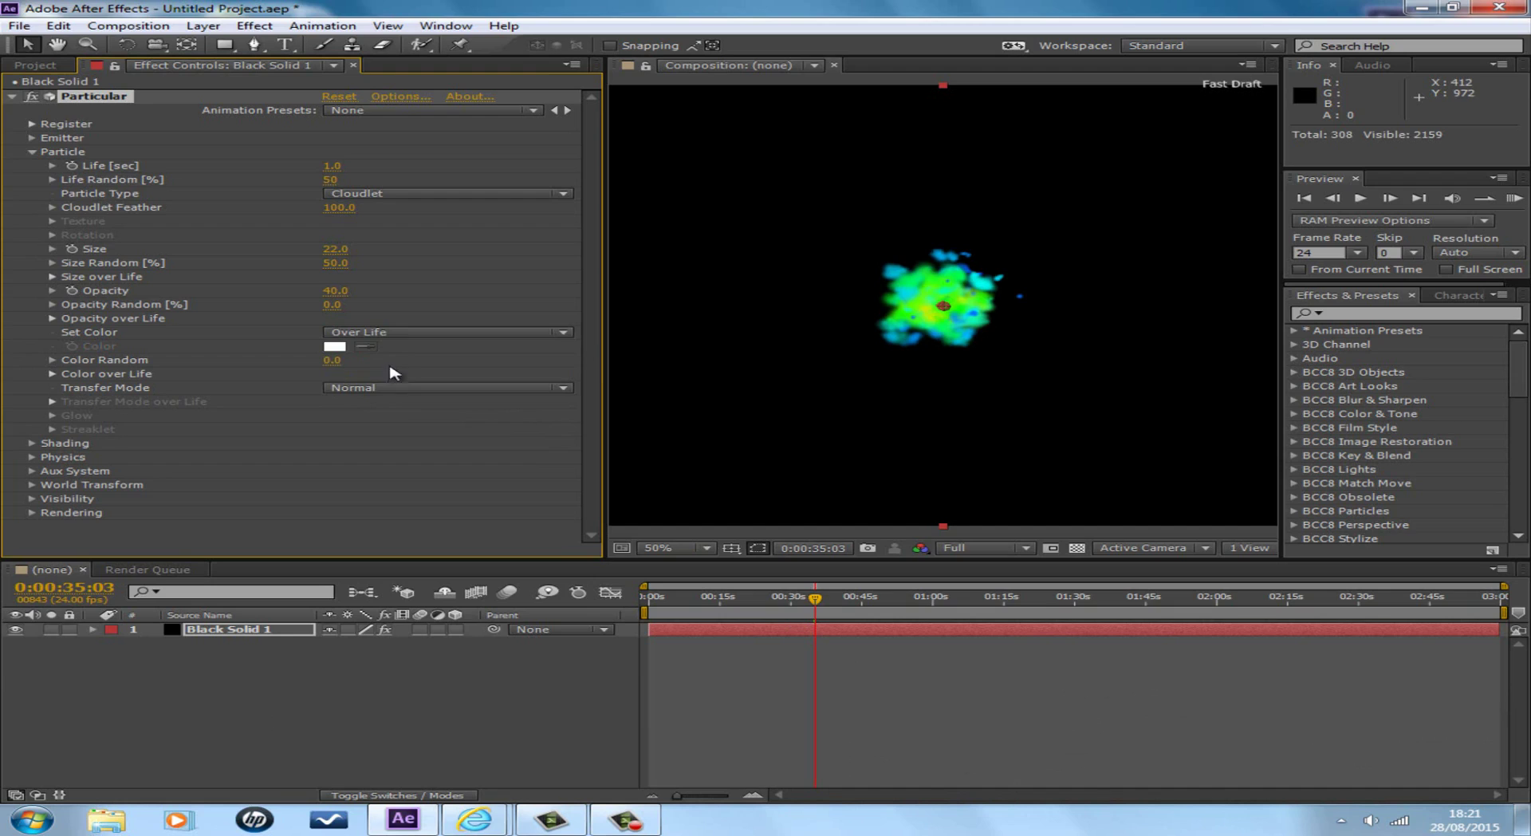
pyautogui.click(386, 332)
pyautogui.click(405, 386)
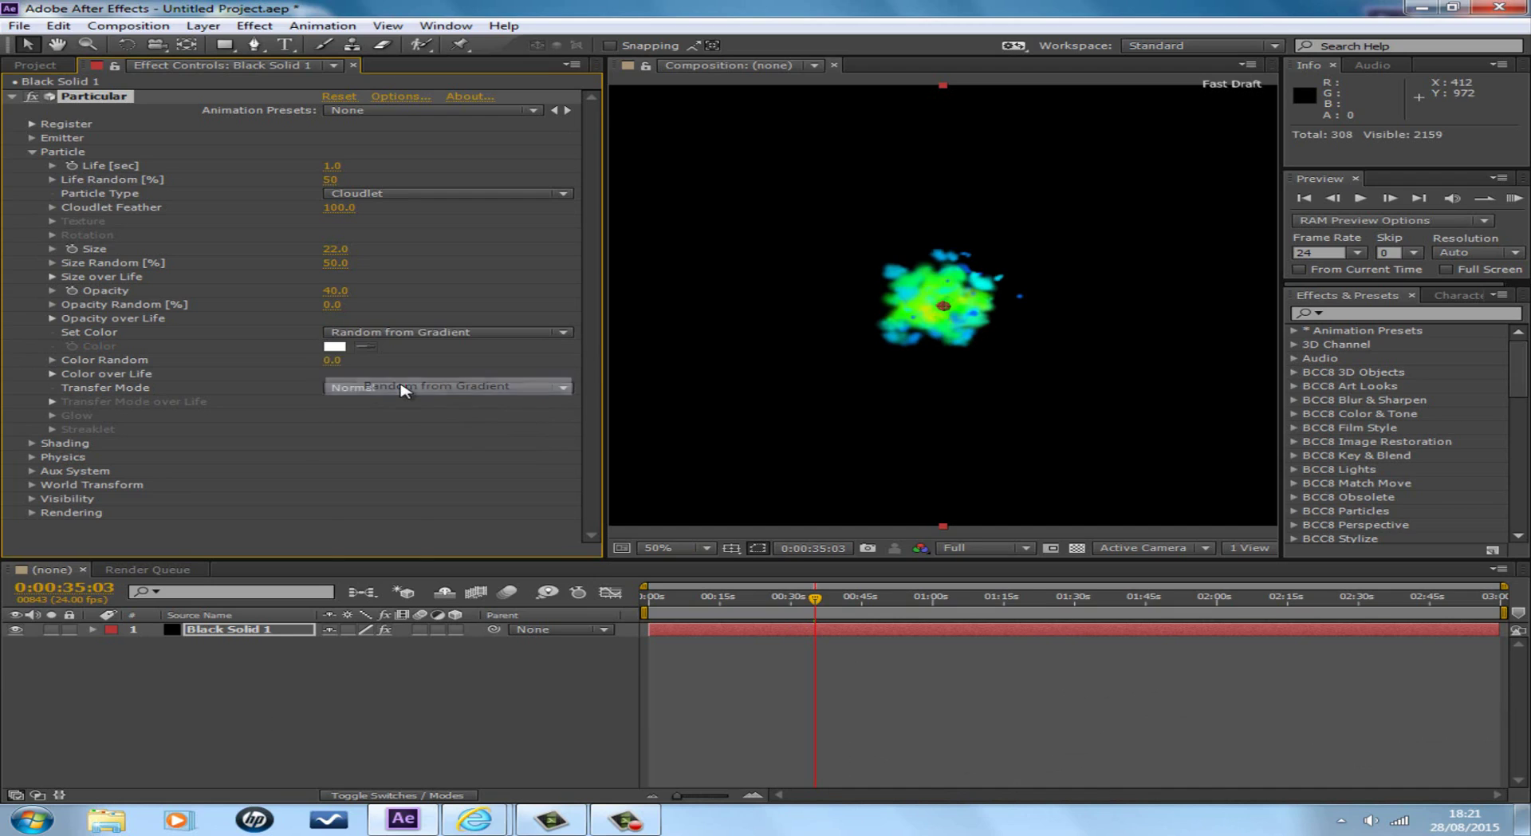
pyautogui.click(402, 333)
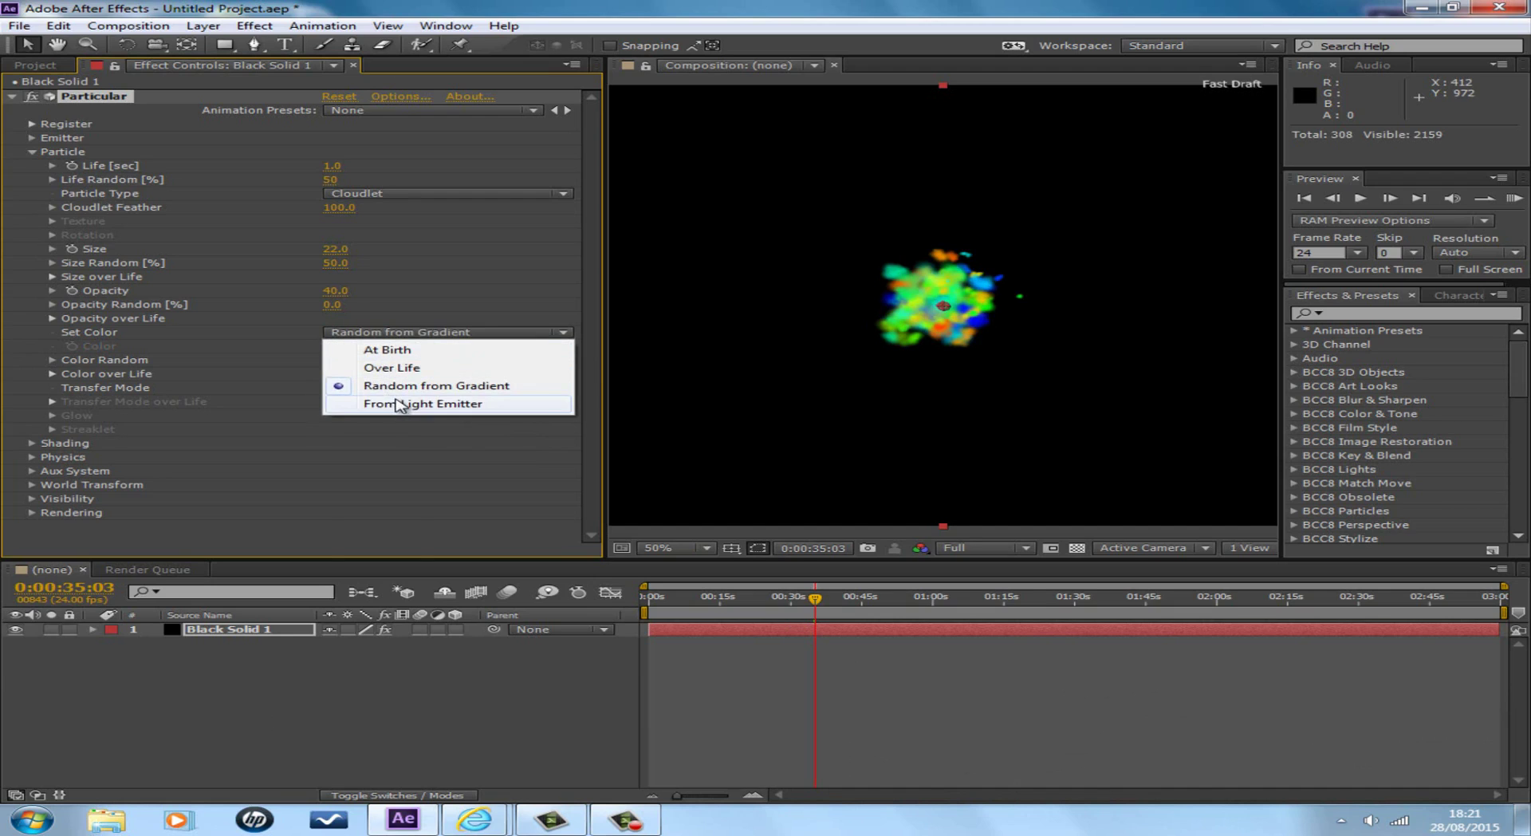
pyautogui.click(401, 403)
# Set the particle colour mode to At Birth and expand Opacity over Life
pyautogui.click(375, 332)
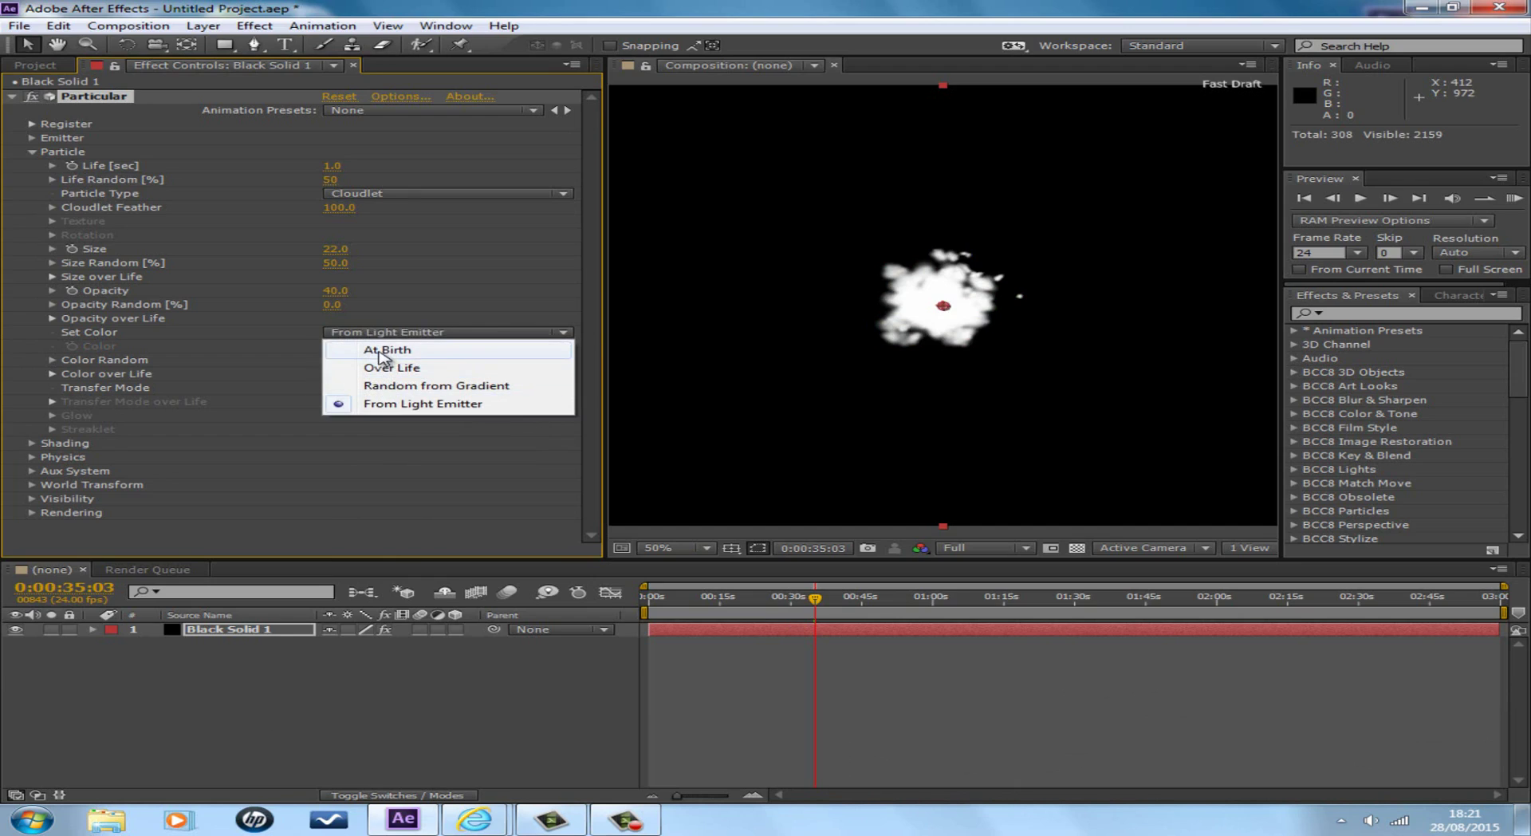
pyautogui.click(388, 349)
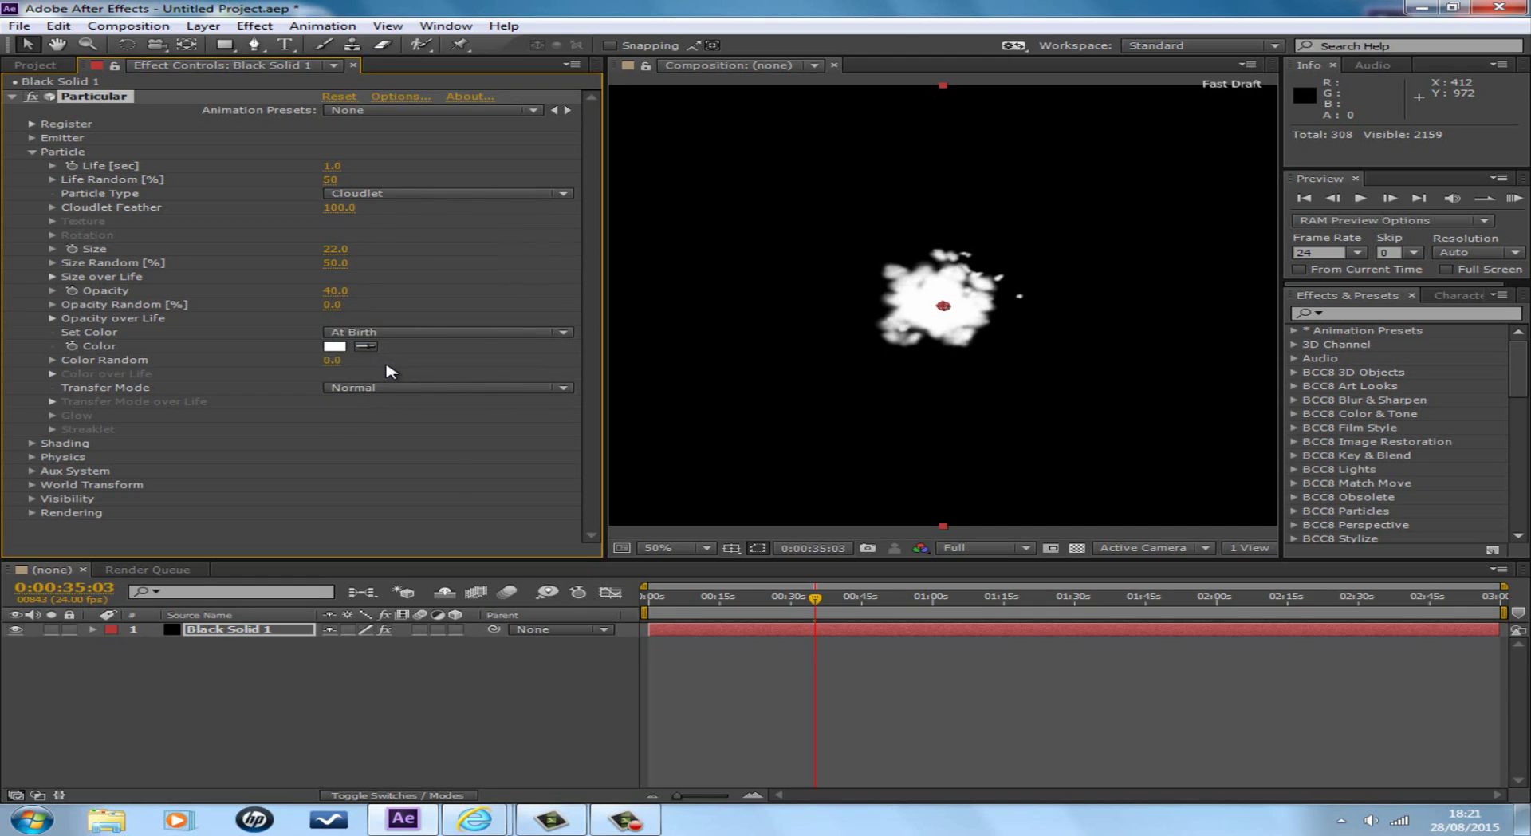
pyautogui.click(626, 818)
pyautogui.click(51, 319)
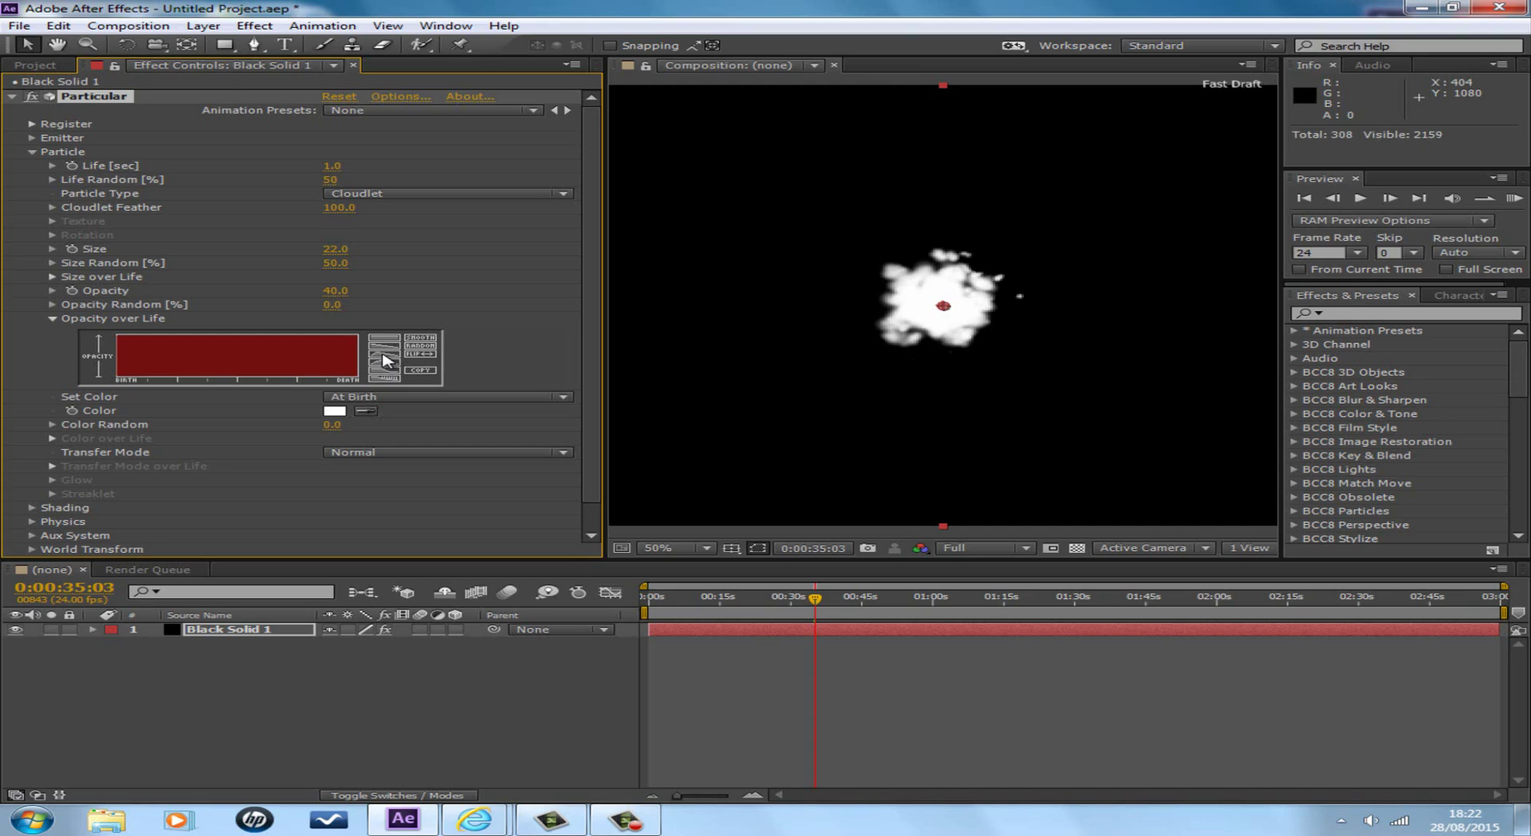
# Apply the fade-out preset so opacity drops linearly from full at birth to zero at death
pyautogui.click(386, 360)
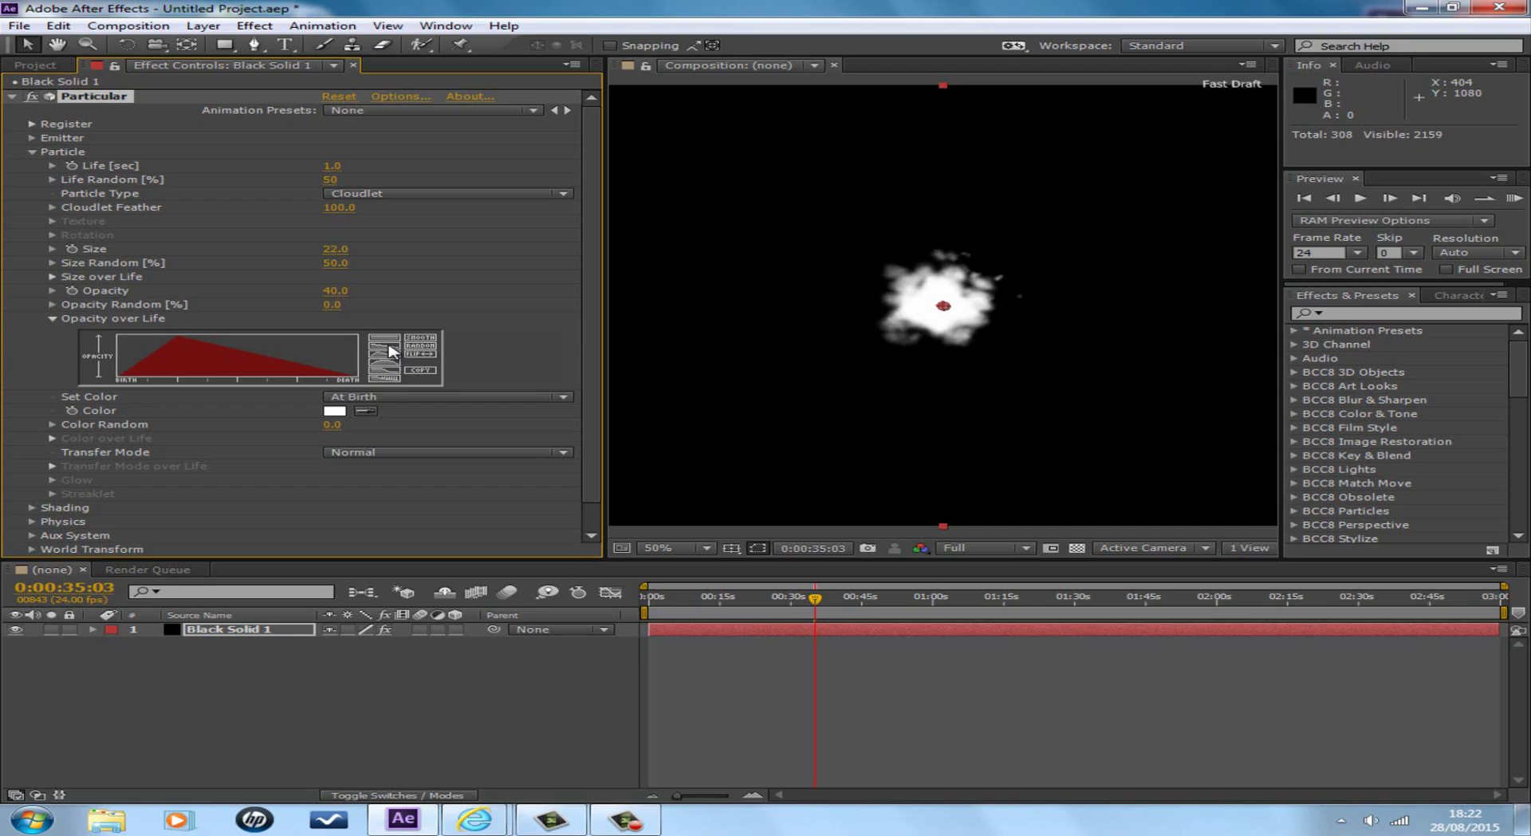
pyautogui.click(389, 351)
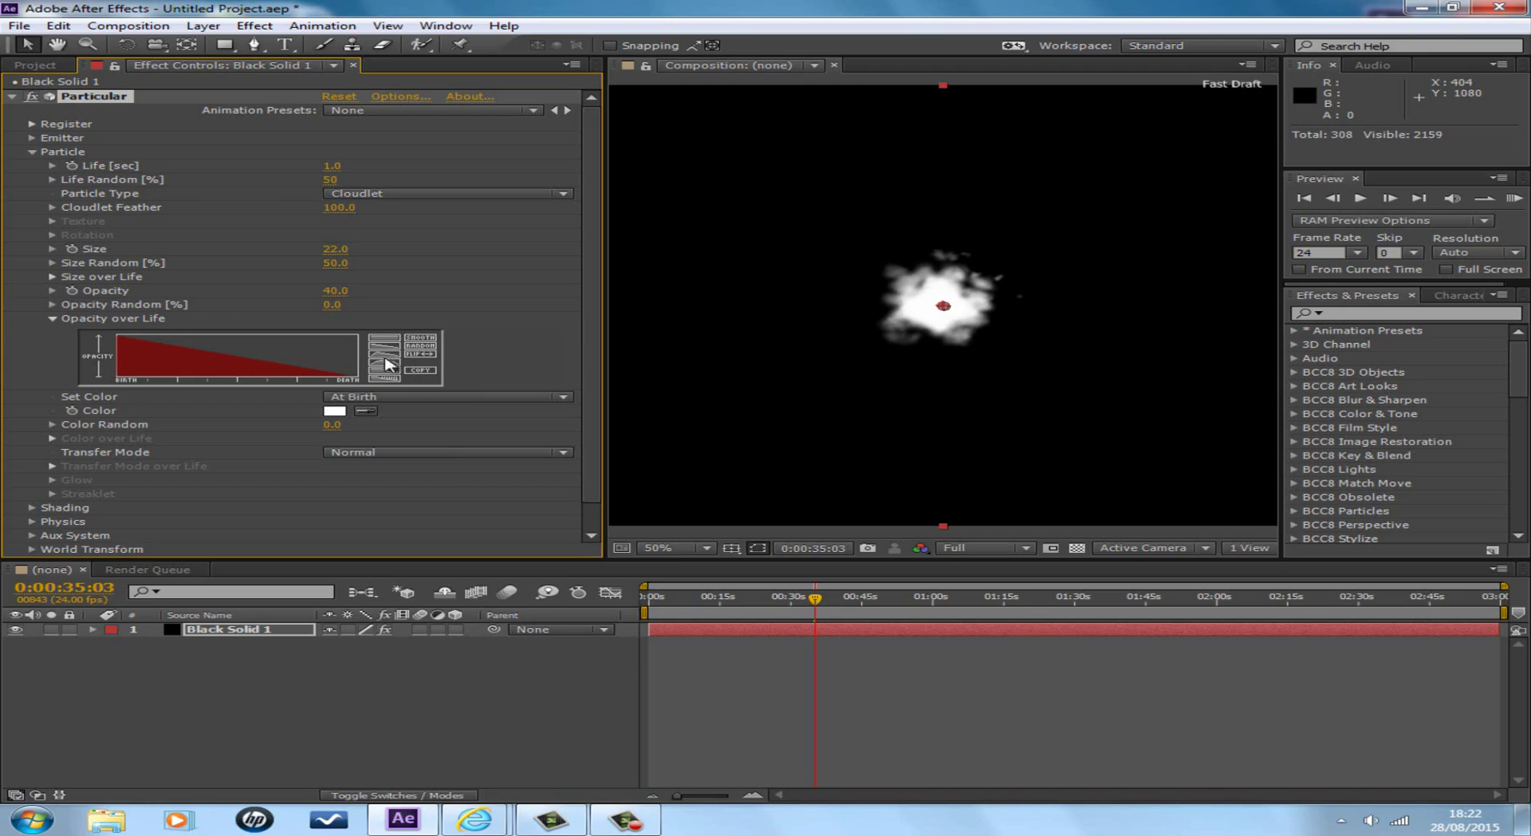
pyautogui.click(52, 320)
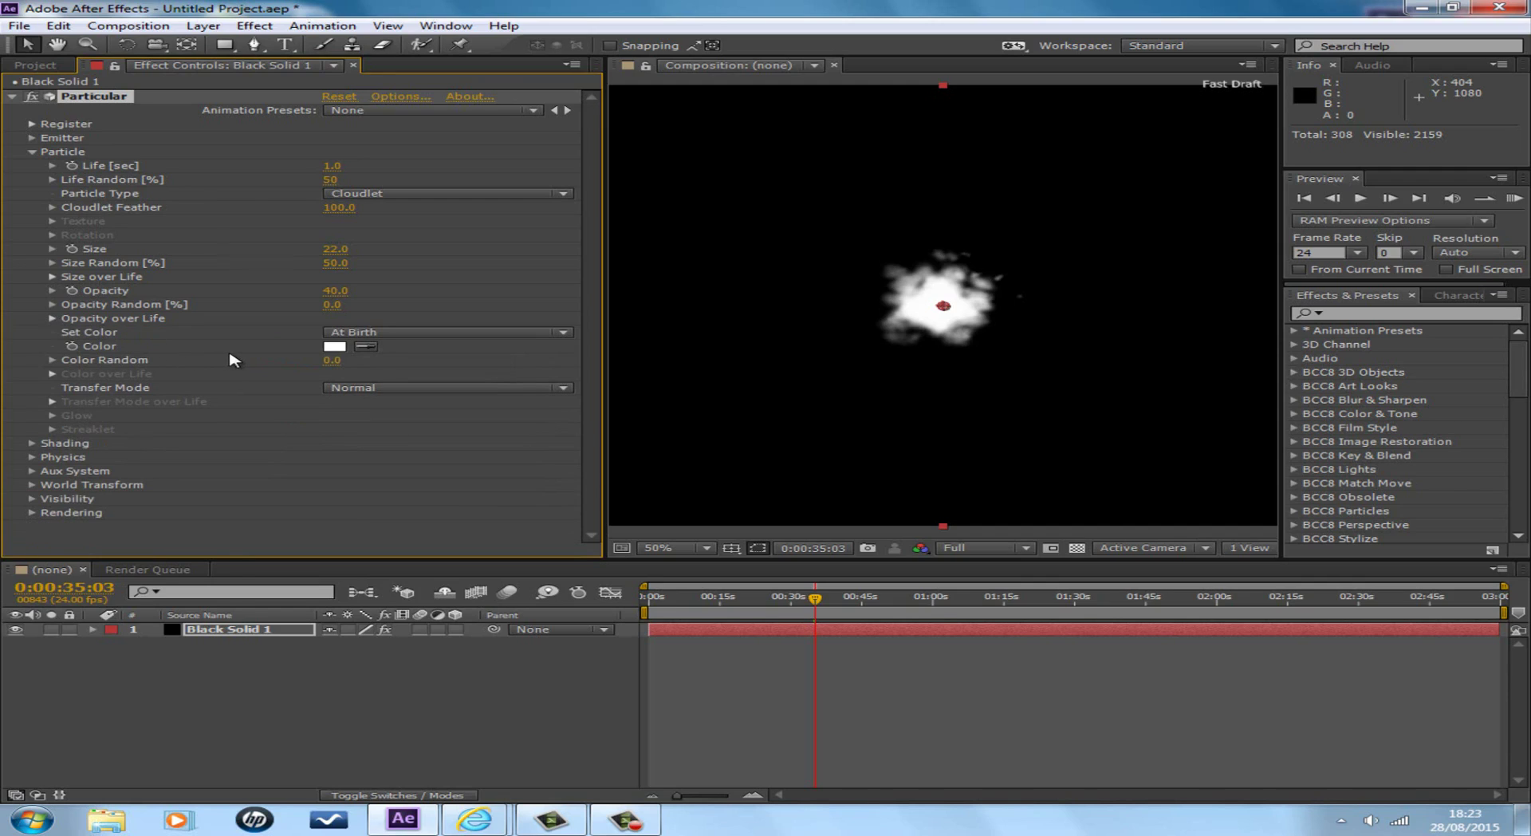
pyautogui.click(335, 346)
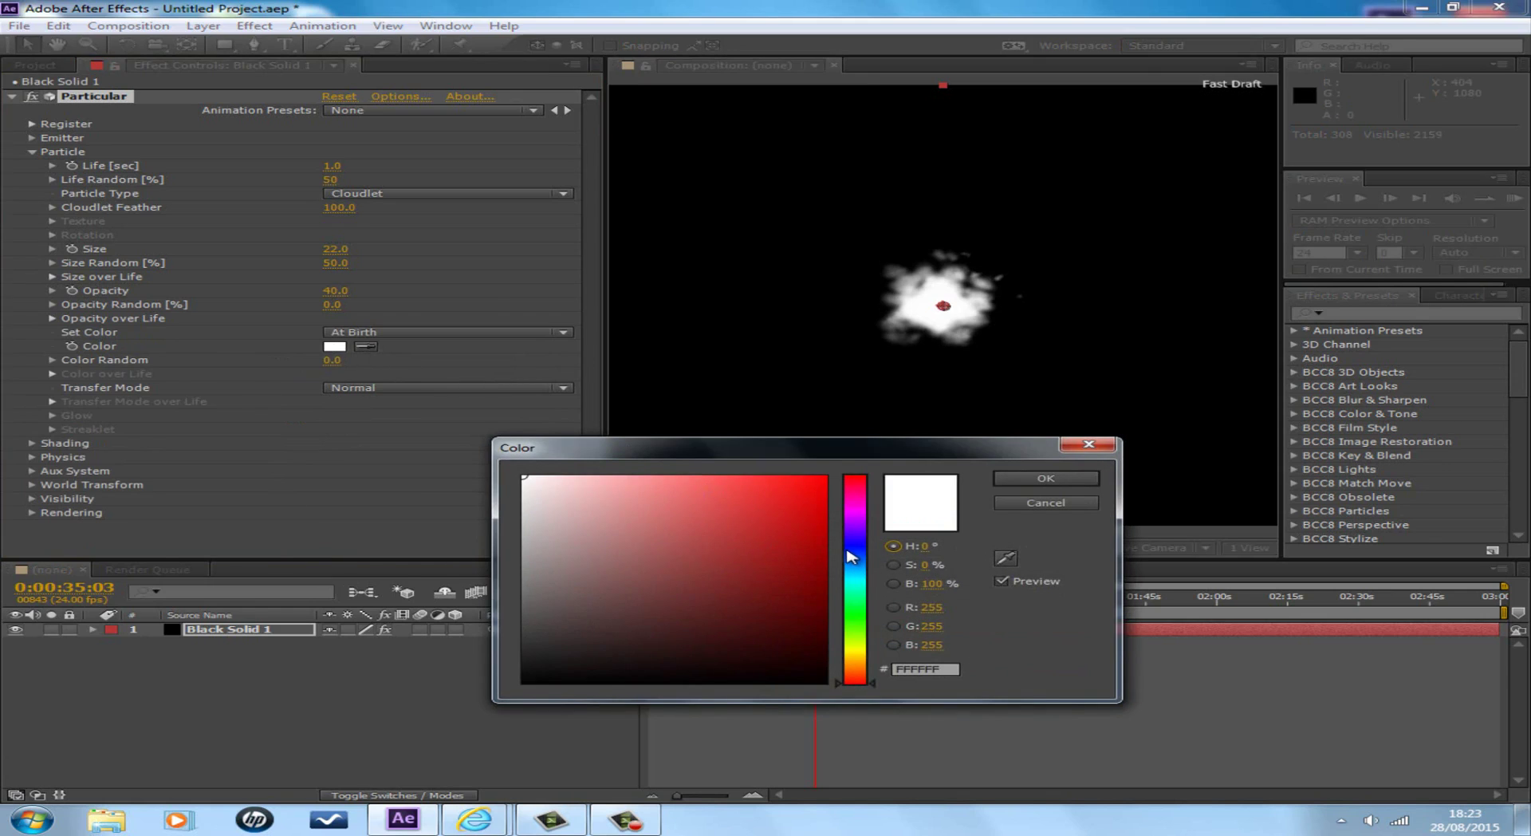
pyautogui.click(851, 547)
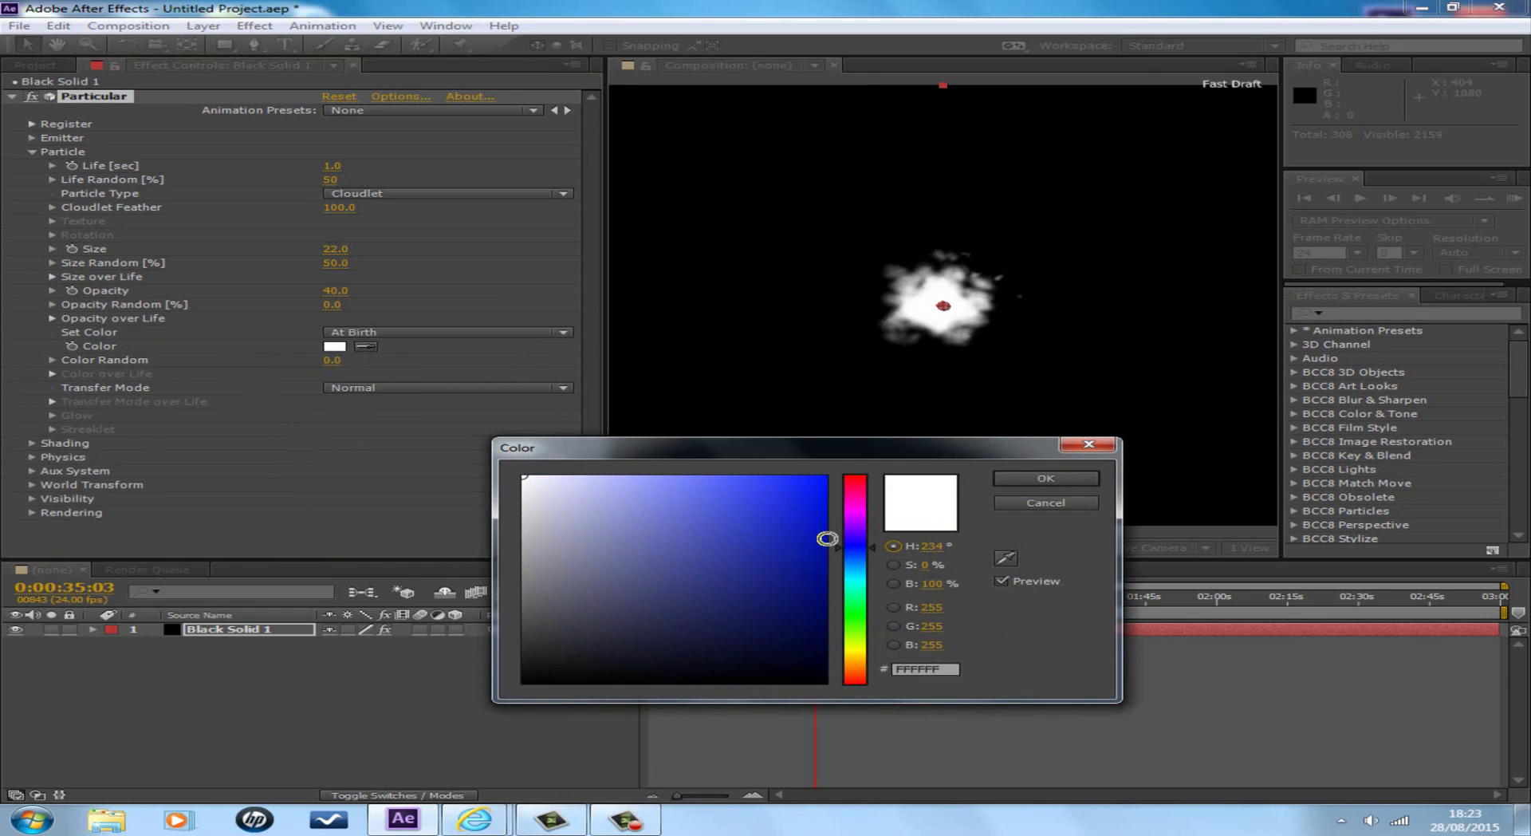
pyautogui.click(856, 647)
pyautogui.click(805, 562)
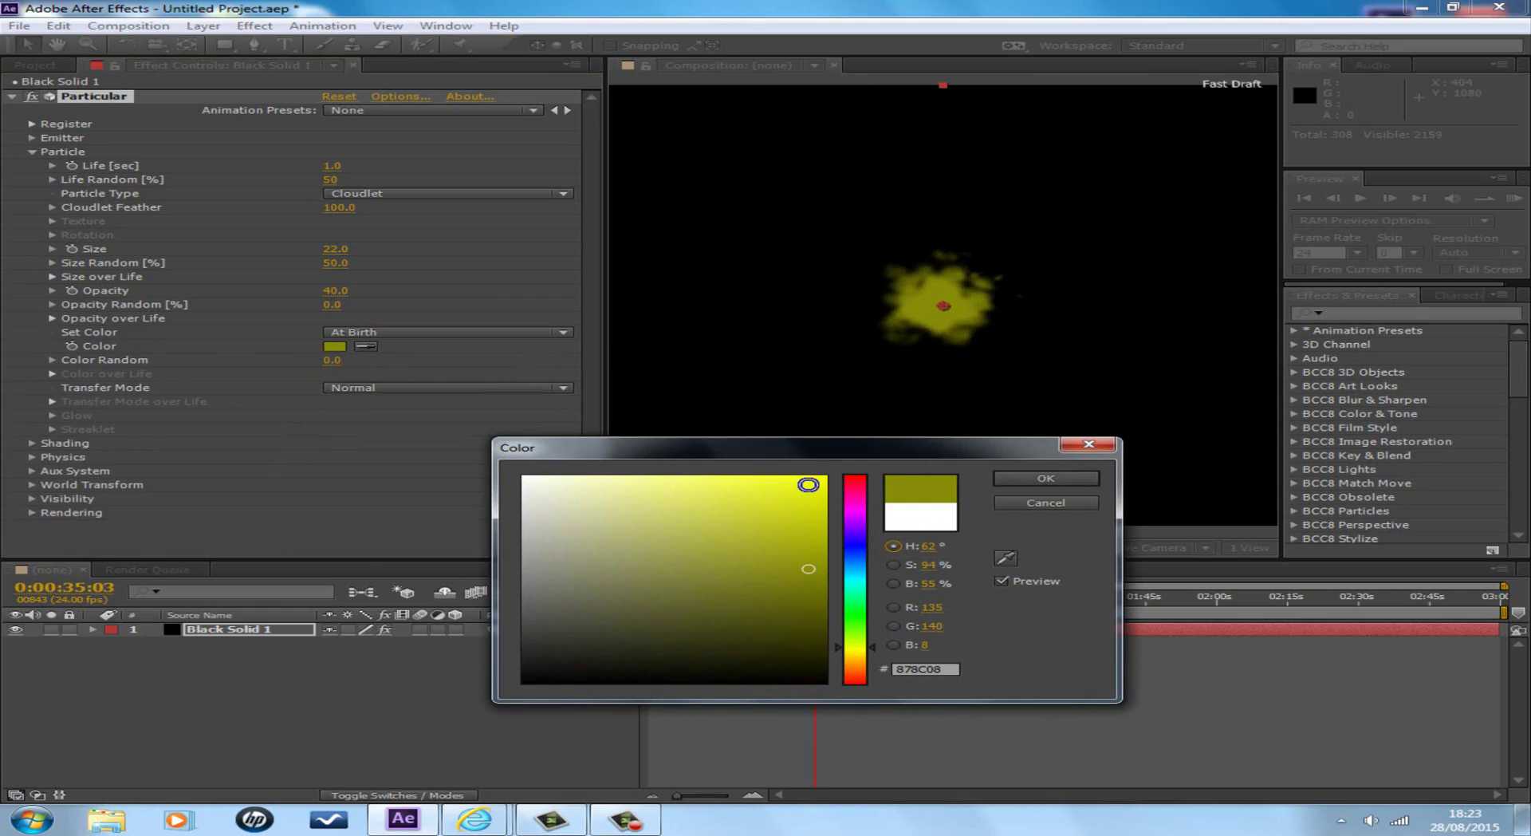
pyautogui.click(807, 484)
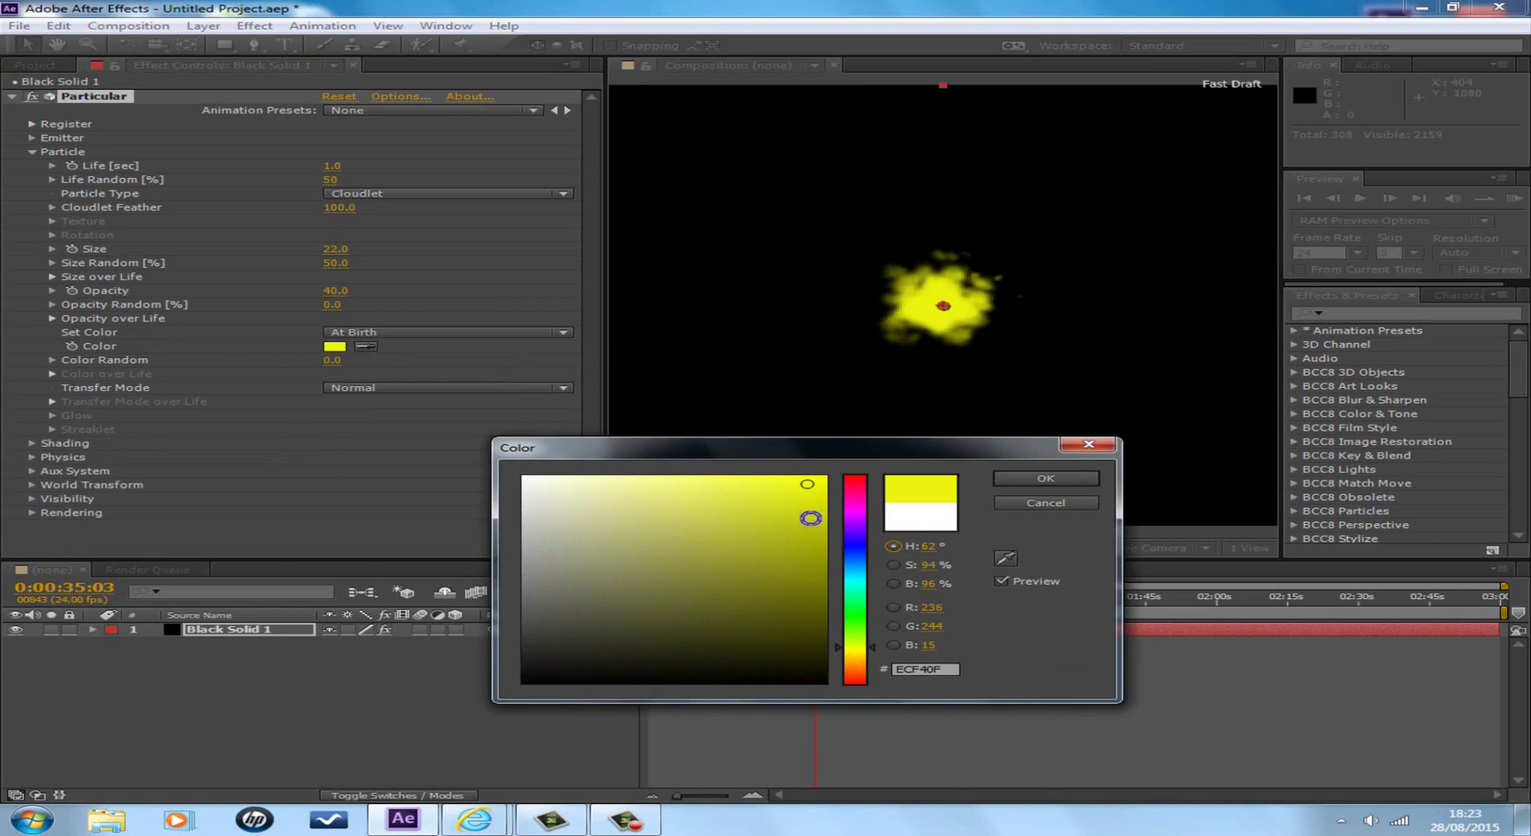
pyautogui.click(855, 599)
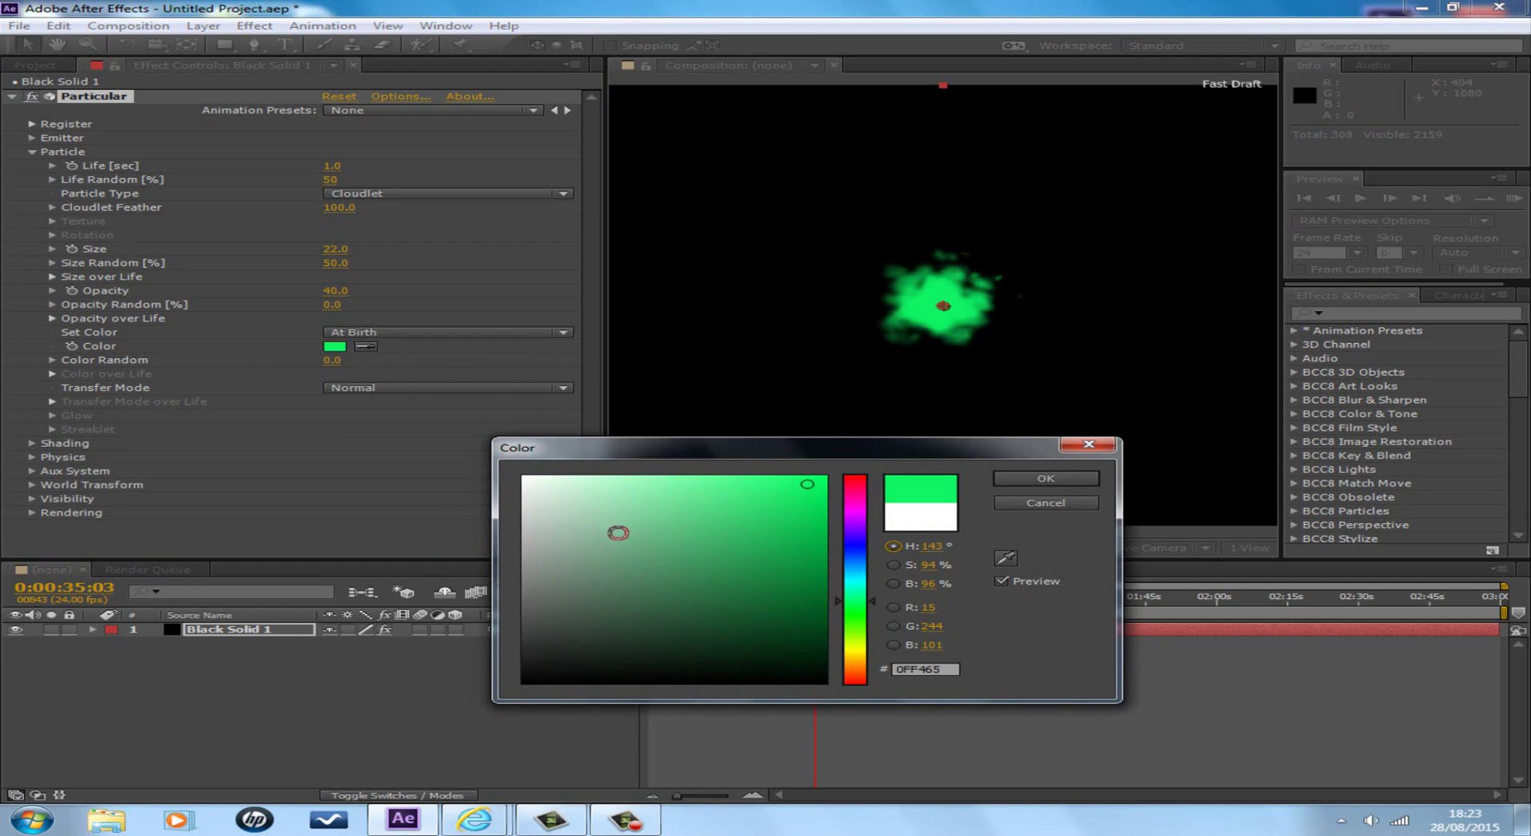
pyautogui.click(526, 552)
pyautogui.click(528, 615)
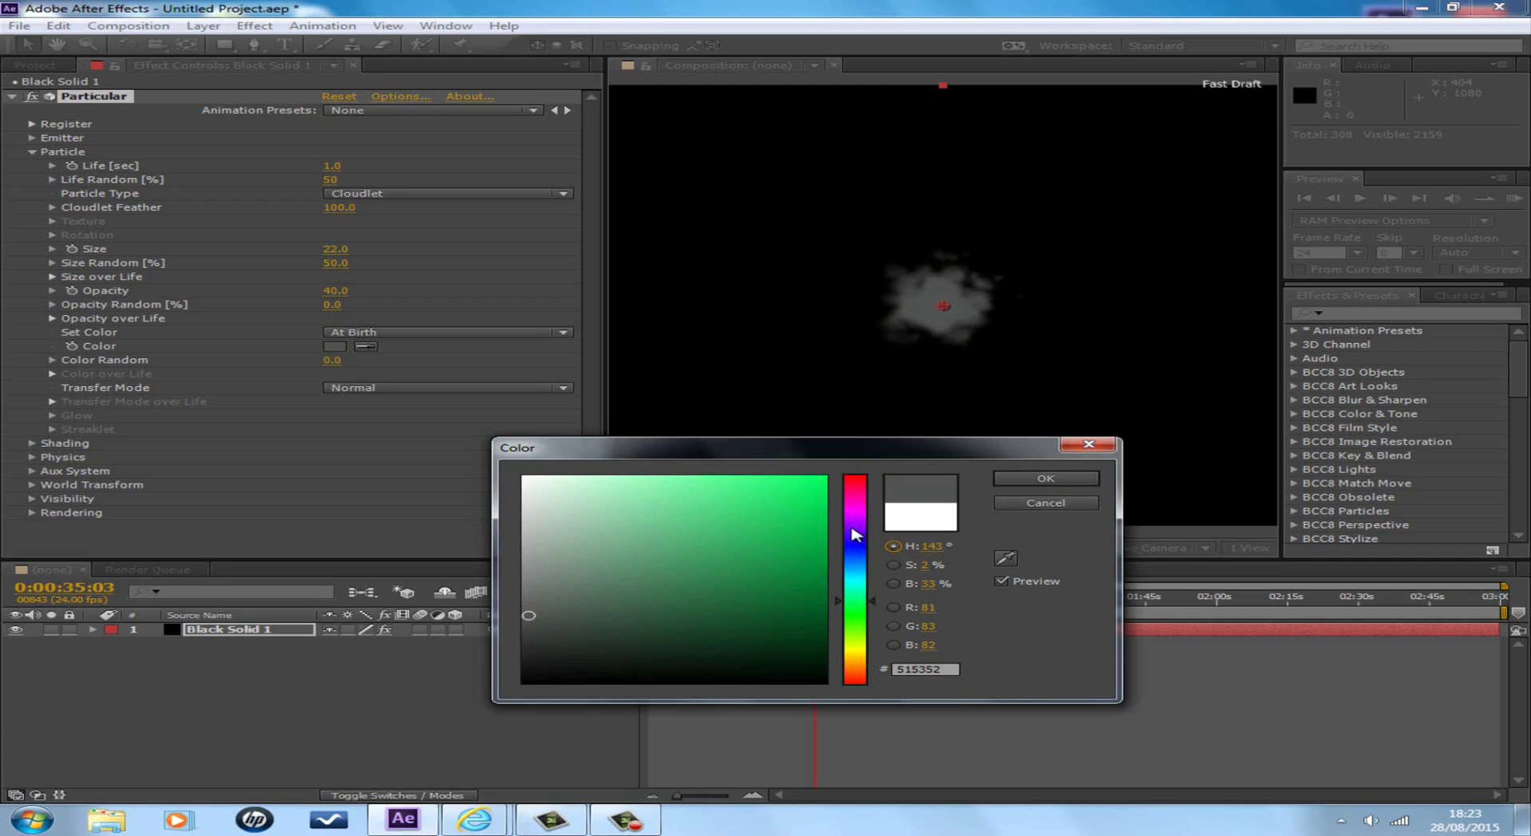
pyautogui.click(857, 568)
pyautogui.moveTo(822, 480)
pyautogui.mouseDown()
pyautogui.moveTo(813, 467)
pyautogui.moveTo(481, 451)
pyautogui.moveTo(467, 562)
pyautogui.moveTo(506, 556)
pyautogui.moveTo(574, 607)
pyautogui.moveTo(609, 606)
pyautogui.moveTo(561, 562)
pyautogui.mouseUp()
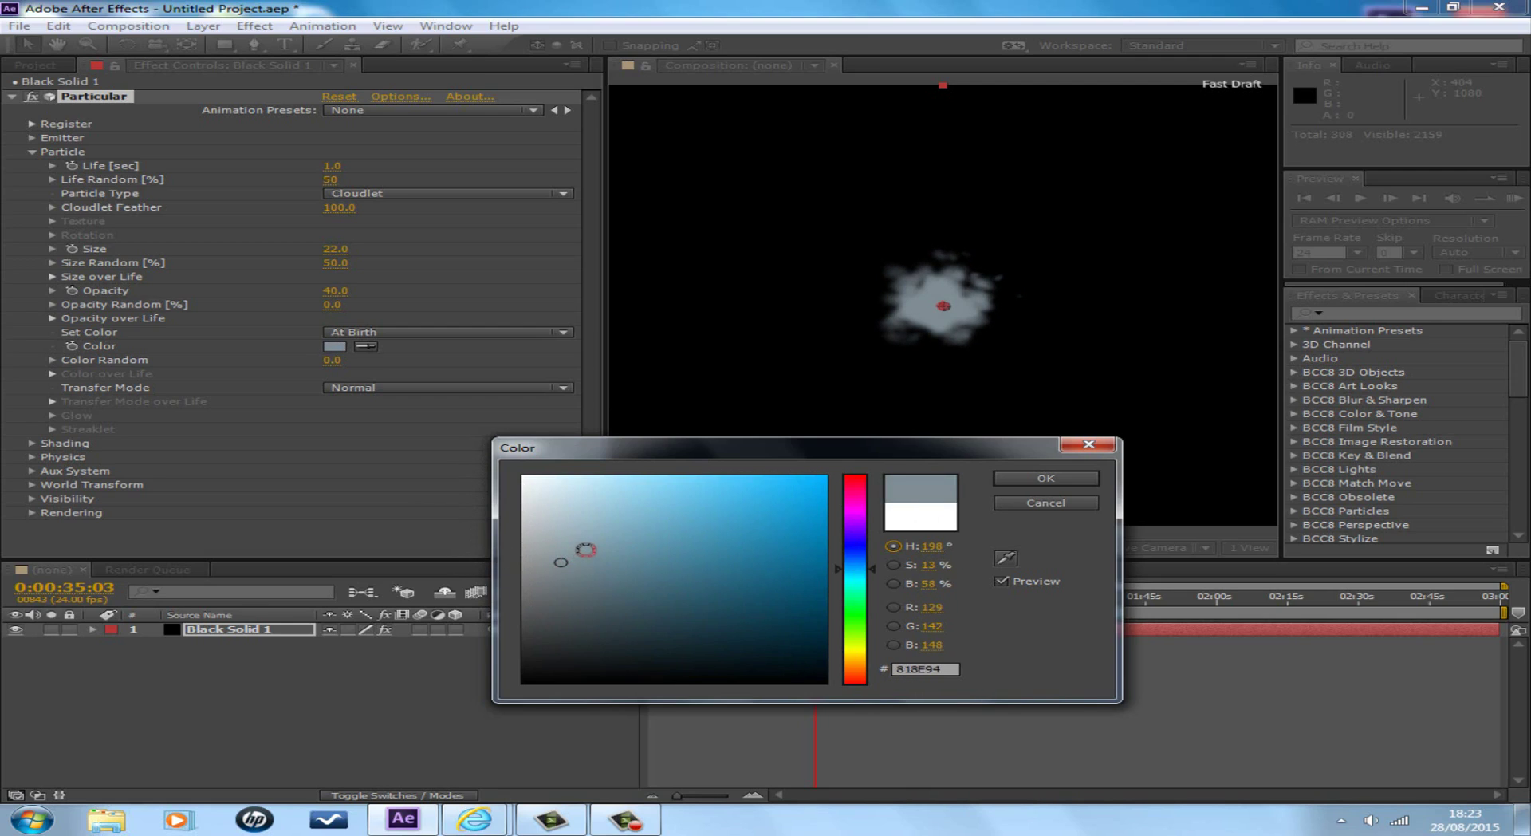
pyautogui.click(1039, 503)
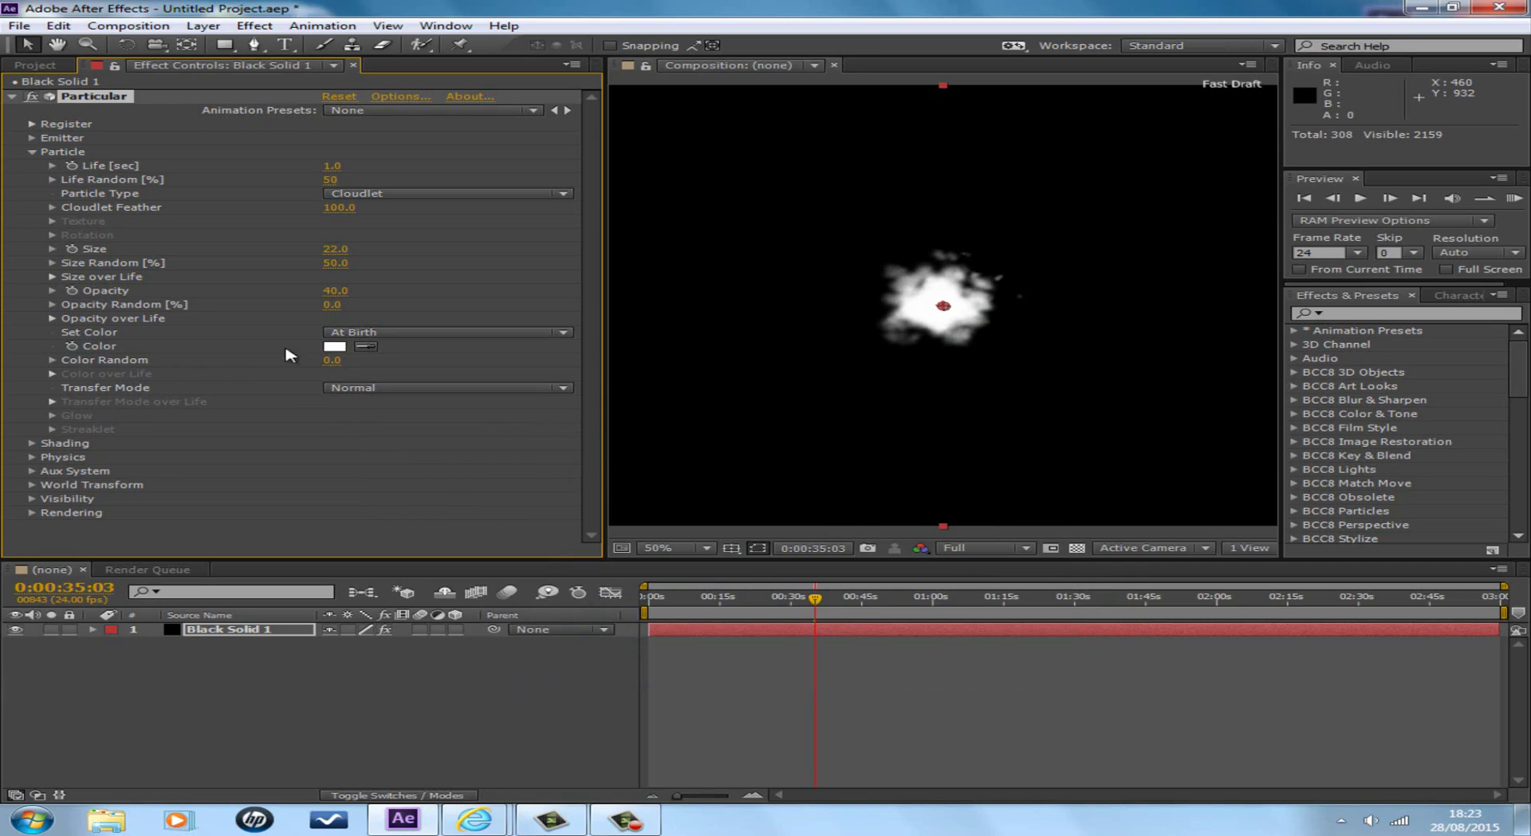
# Switch Set Color to Random from Gradient and apply the white-to-black Color over Life preset
pyautogui.click(376, 333)
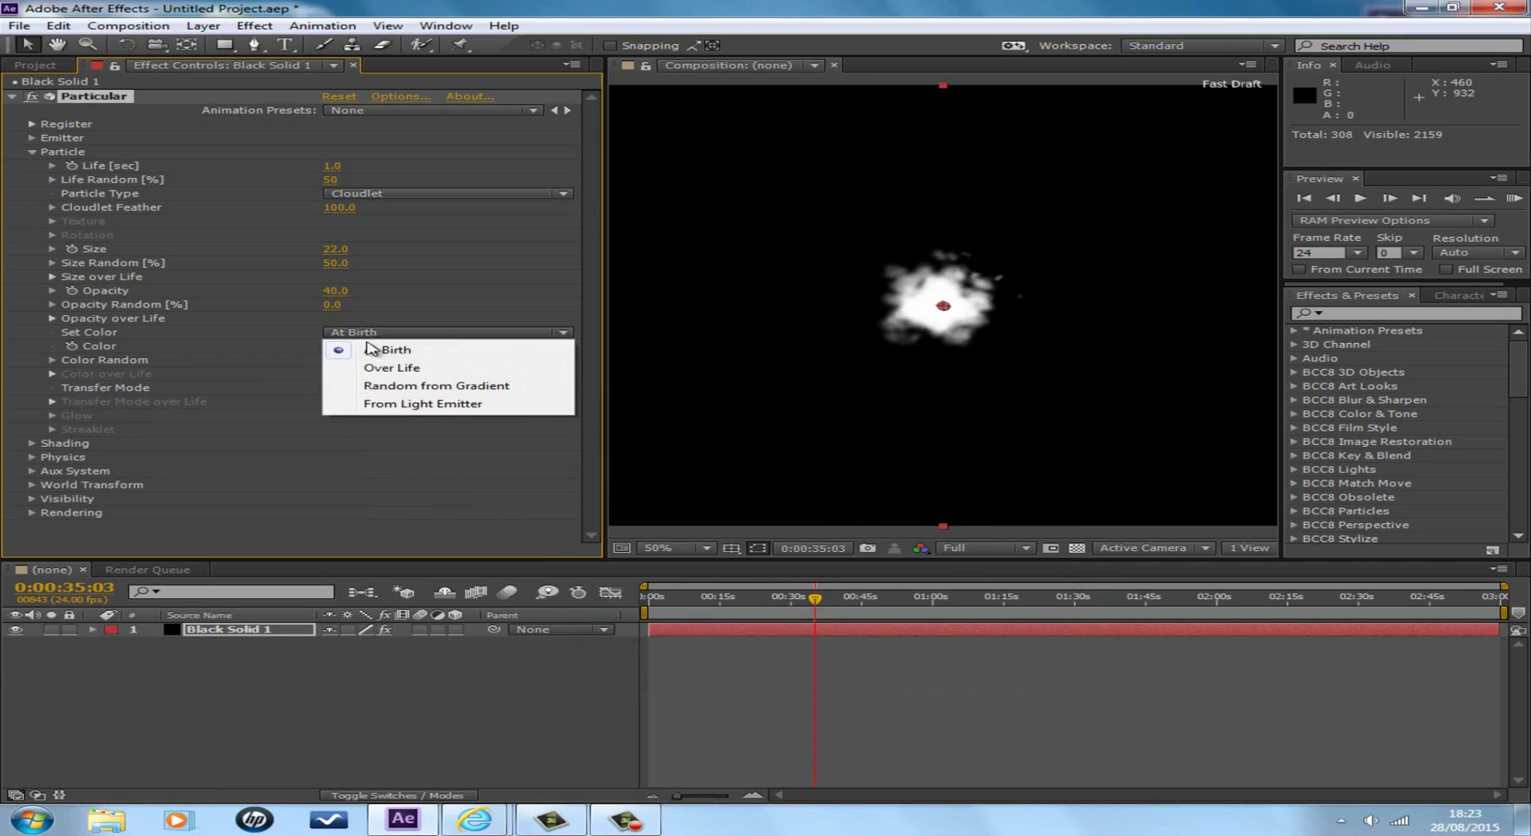
pyautogui.click(413, 386)
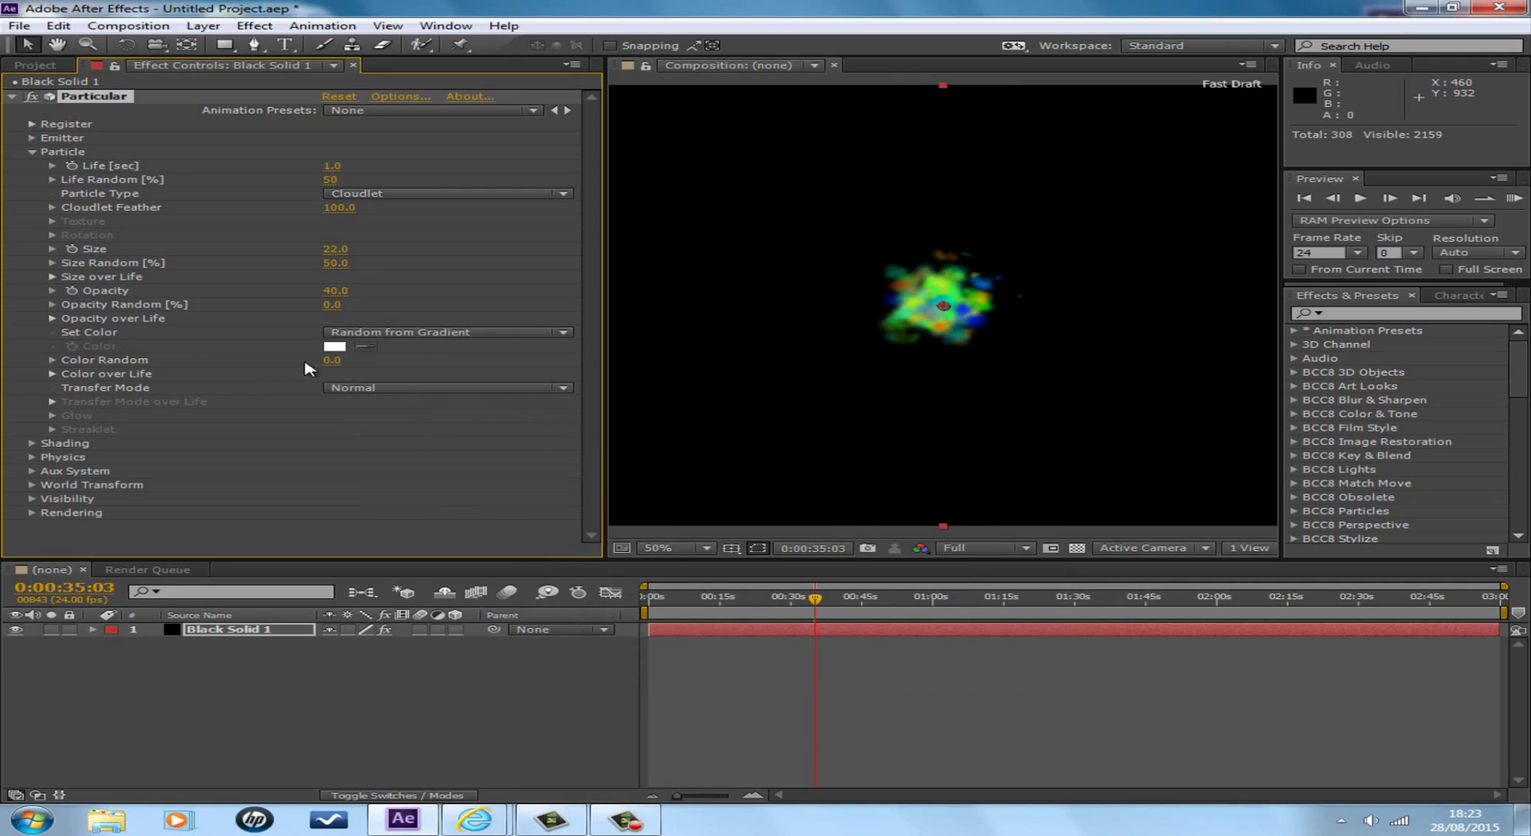
pyautogui.click(53, 374)
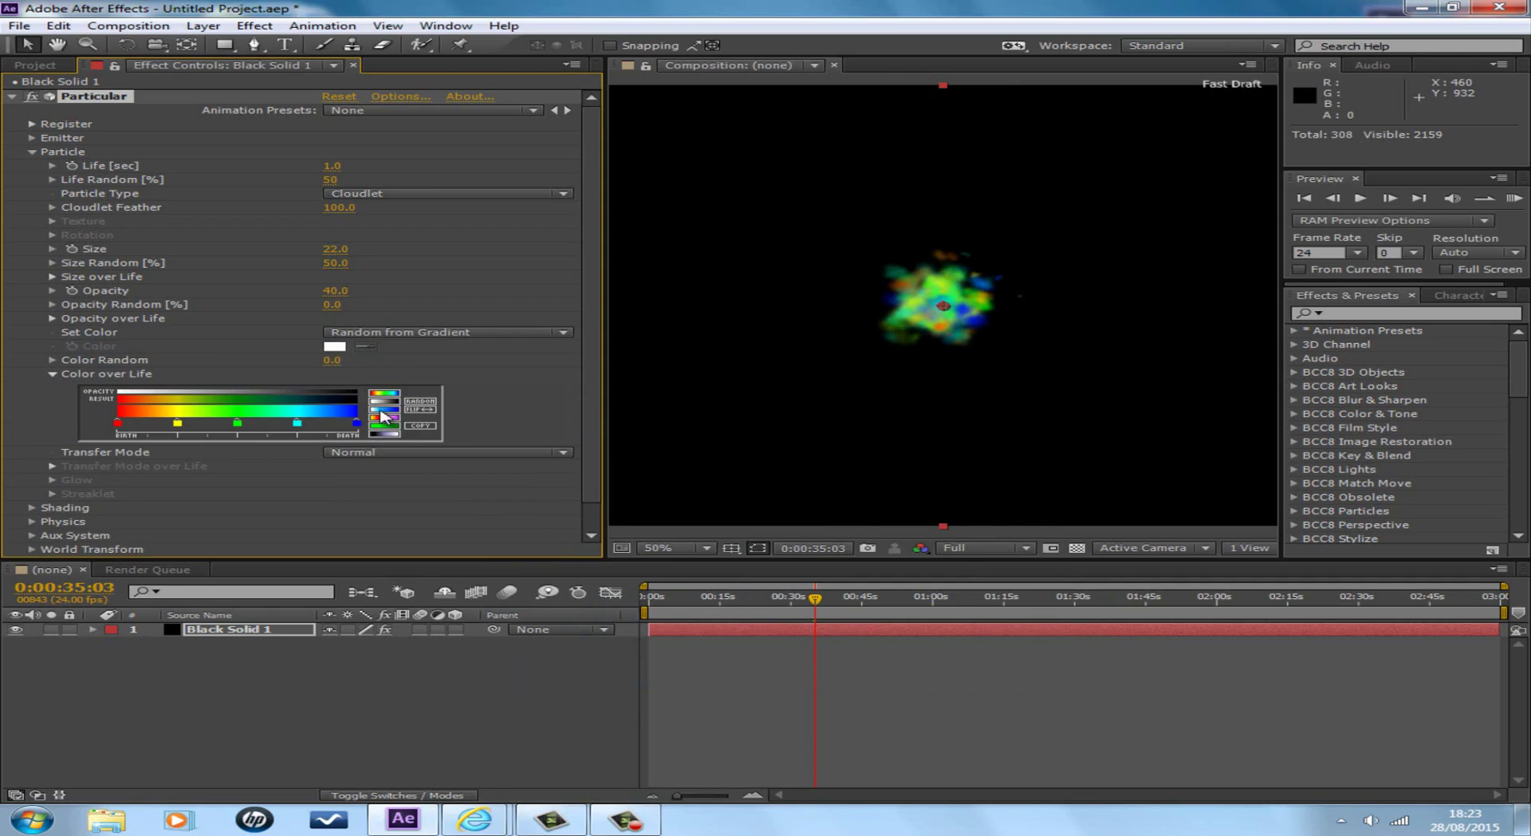
pyautogui.click(385, 409)
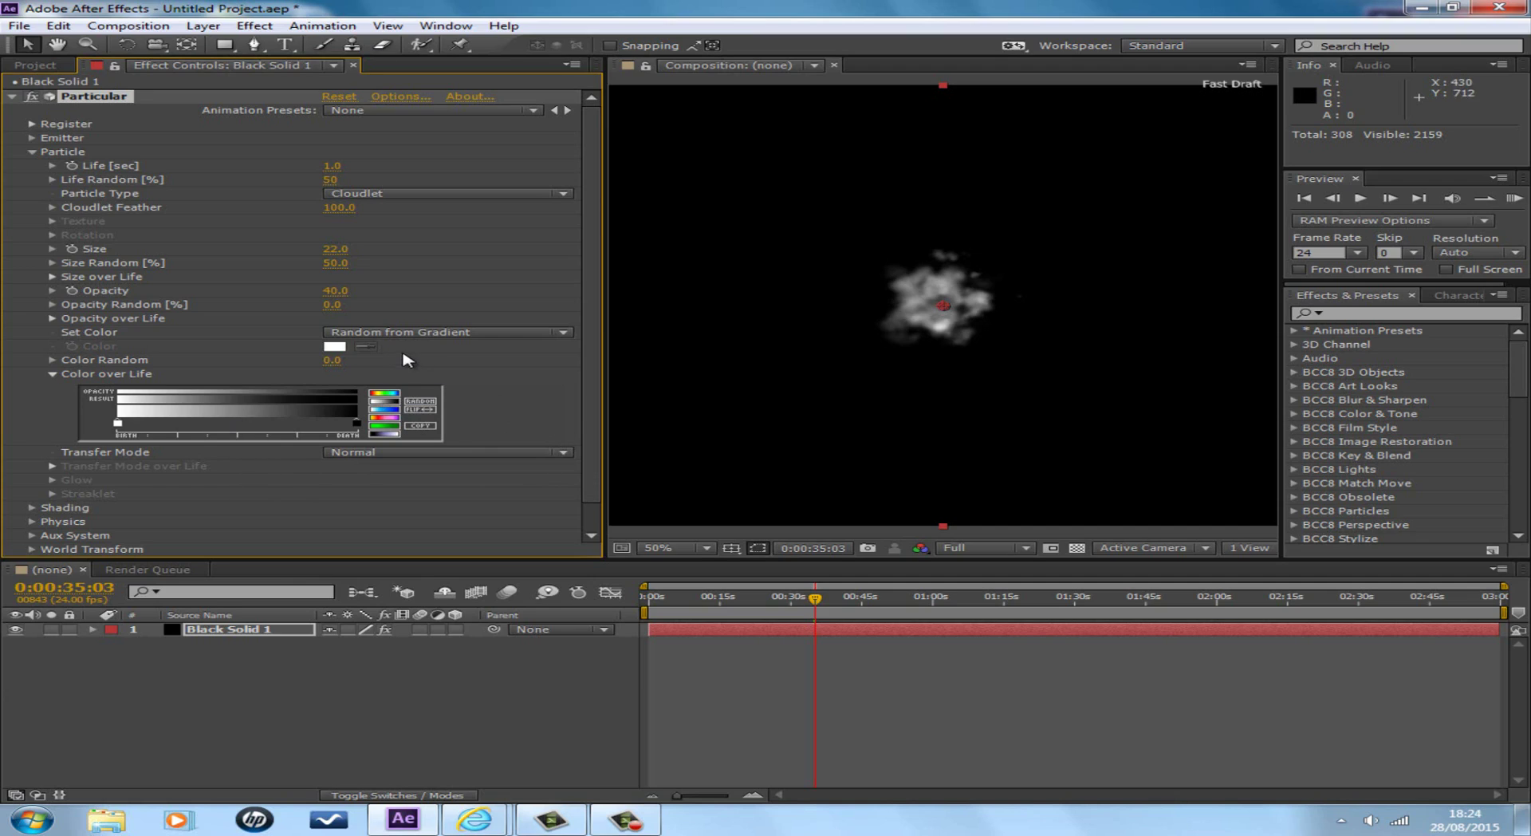
# Collapse Color over Life and return Set Color to At Birth
pyautogui.click(53, 374)
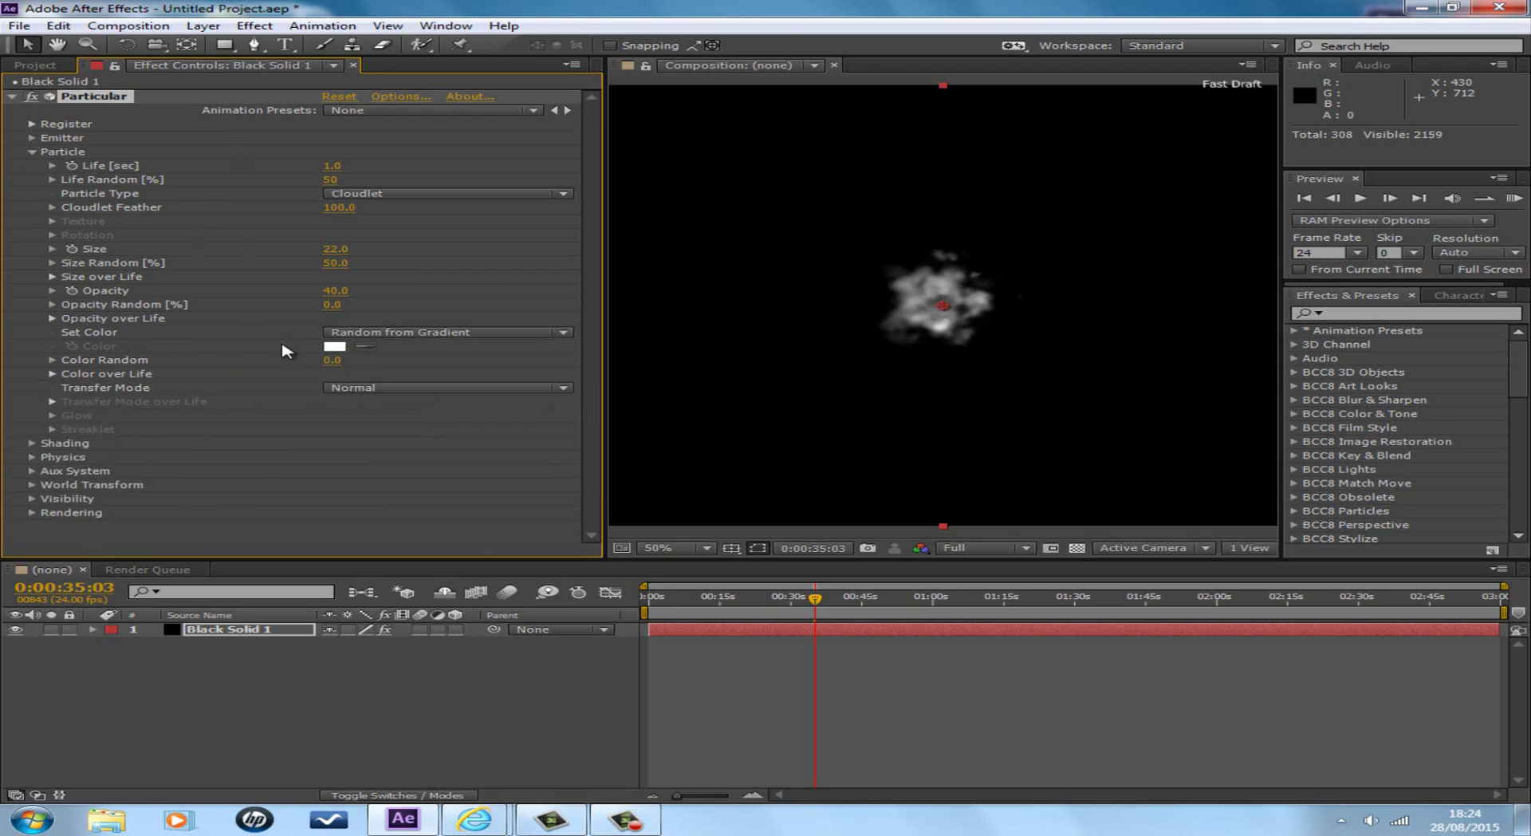
pyautogui.click(366, 333)
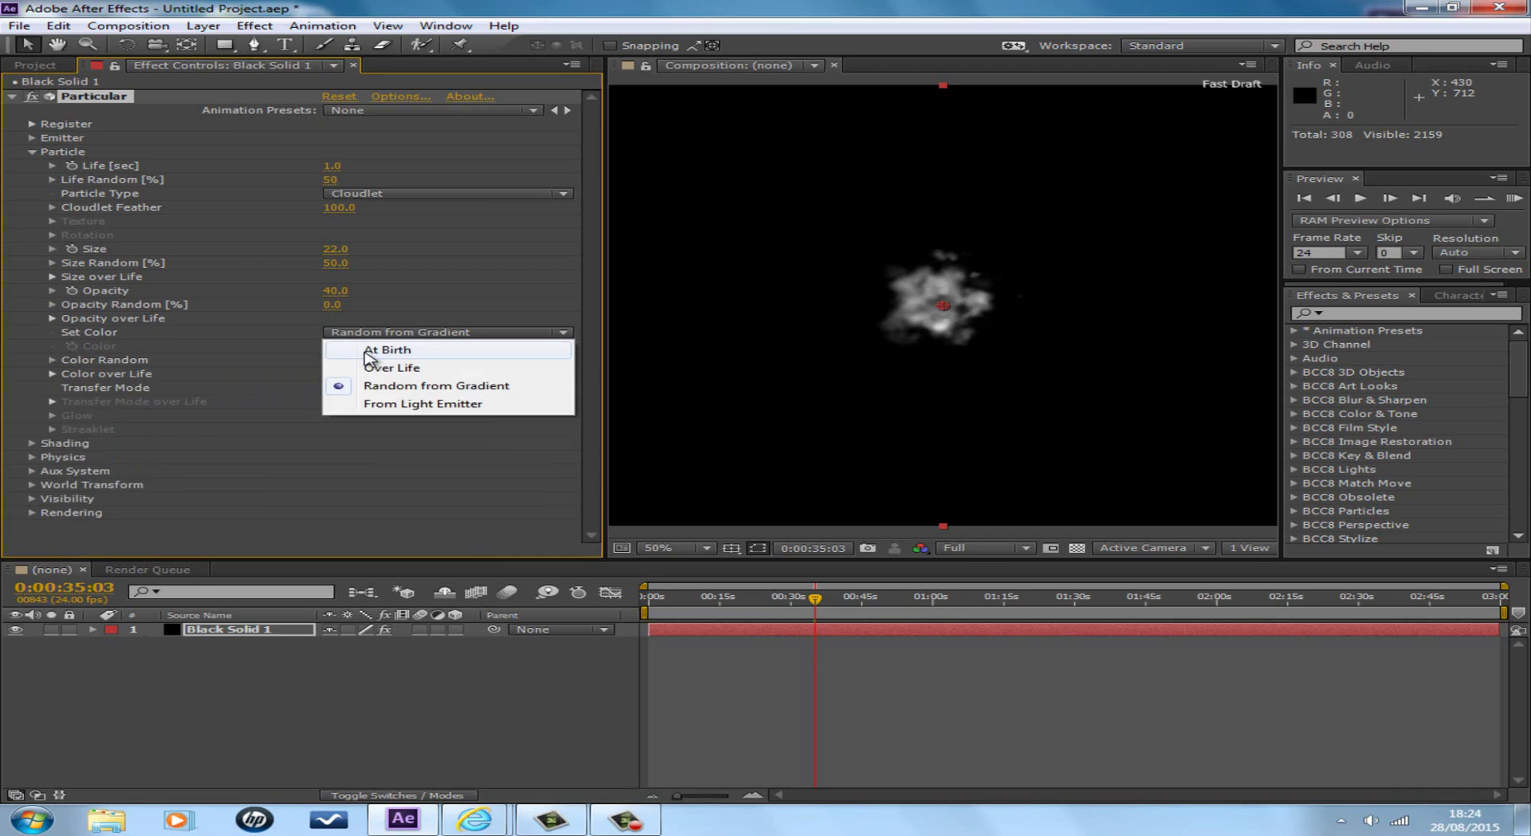
pyautogui.click(368, 352)
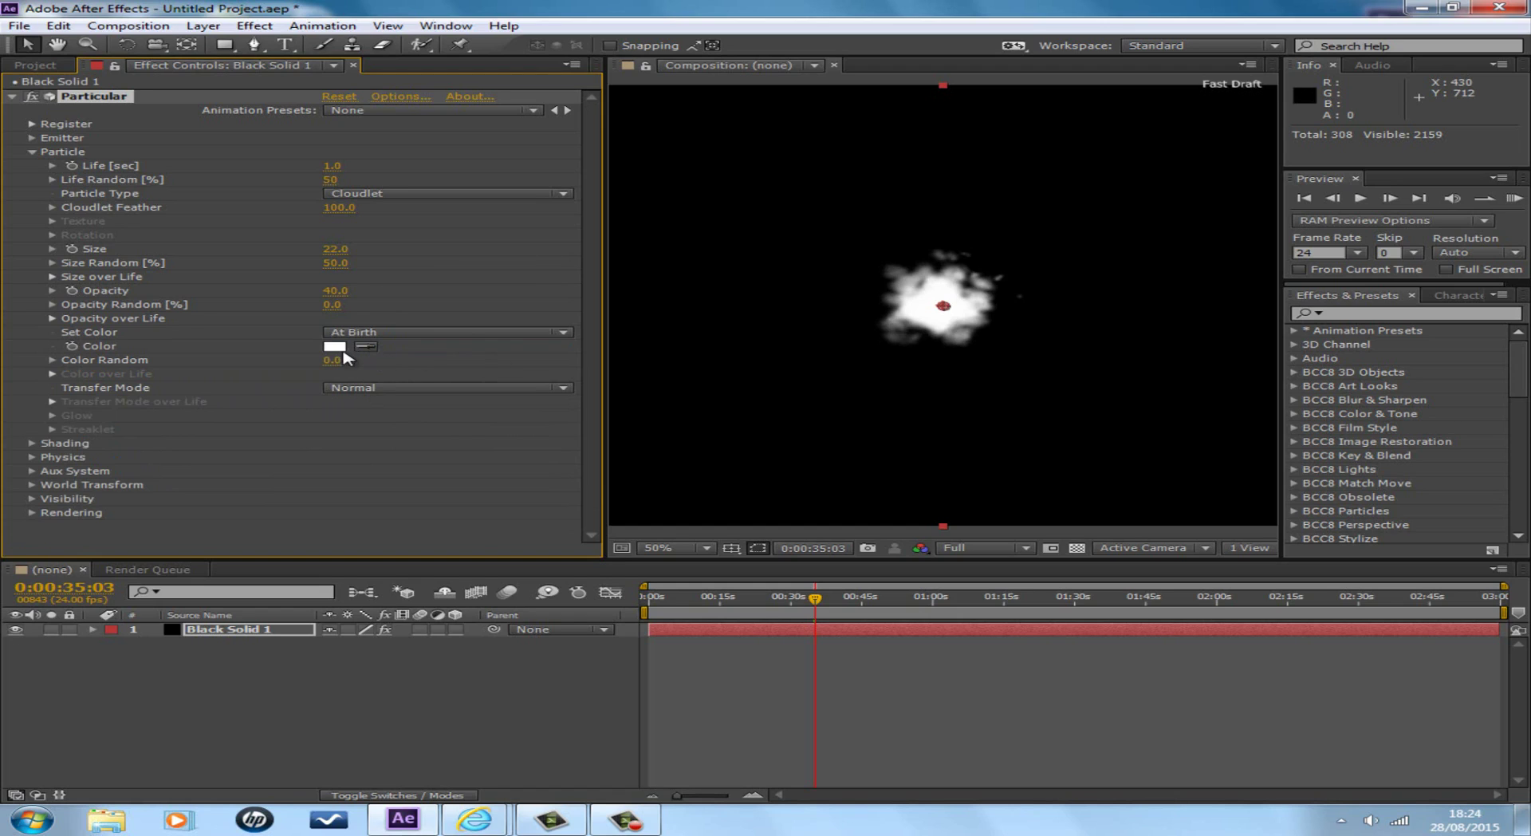
# Set the particle Color to light grey BFBEC3 in the colour picker
pyautogui.click(336, 348)
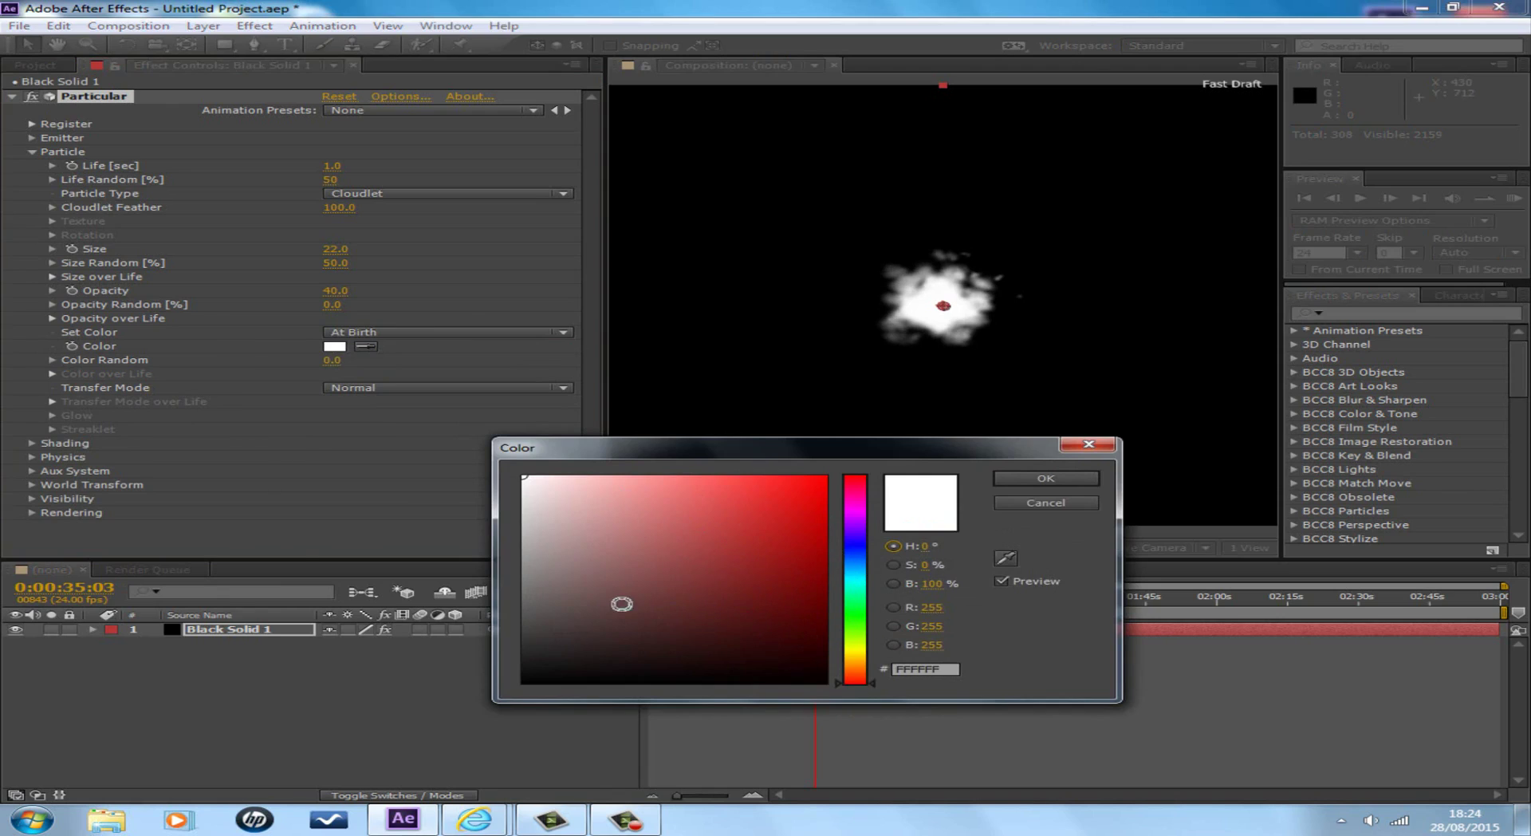
pyautogui.click(855, 583)
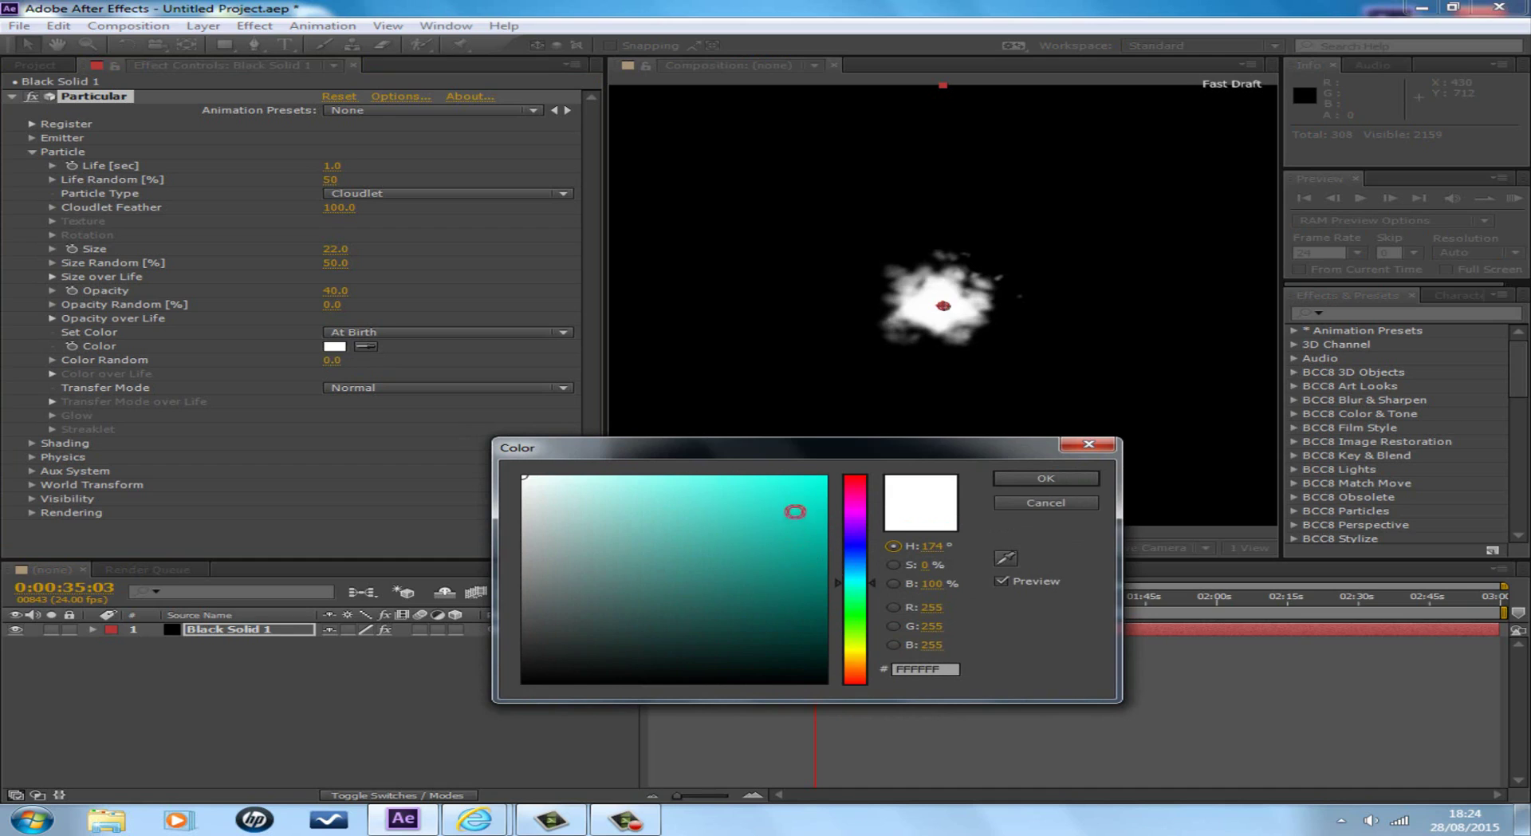
pyautogui.click(784, 476)
pyautogui.moveTo(658, 464); pyautogui.dragTo(795, 644)
pyautogui.click(855, 539)
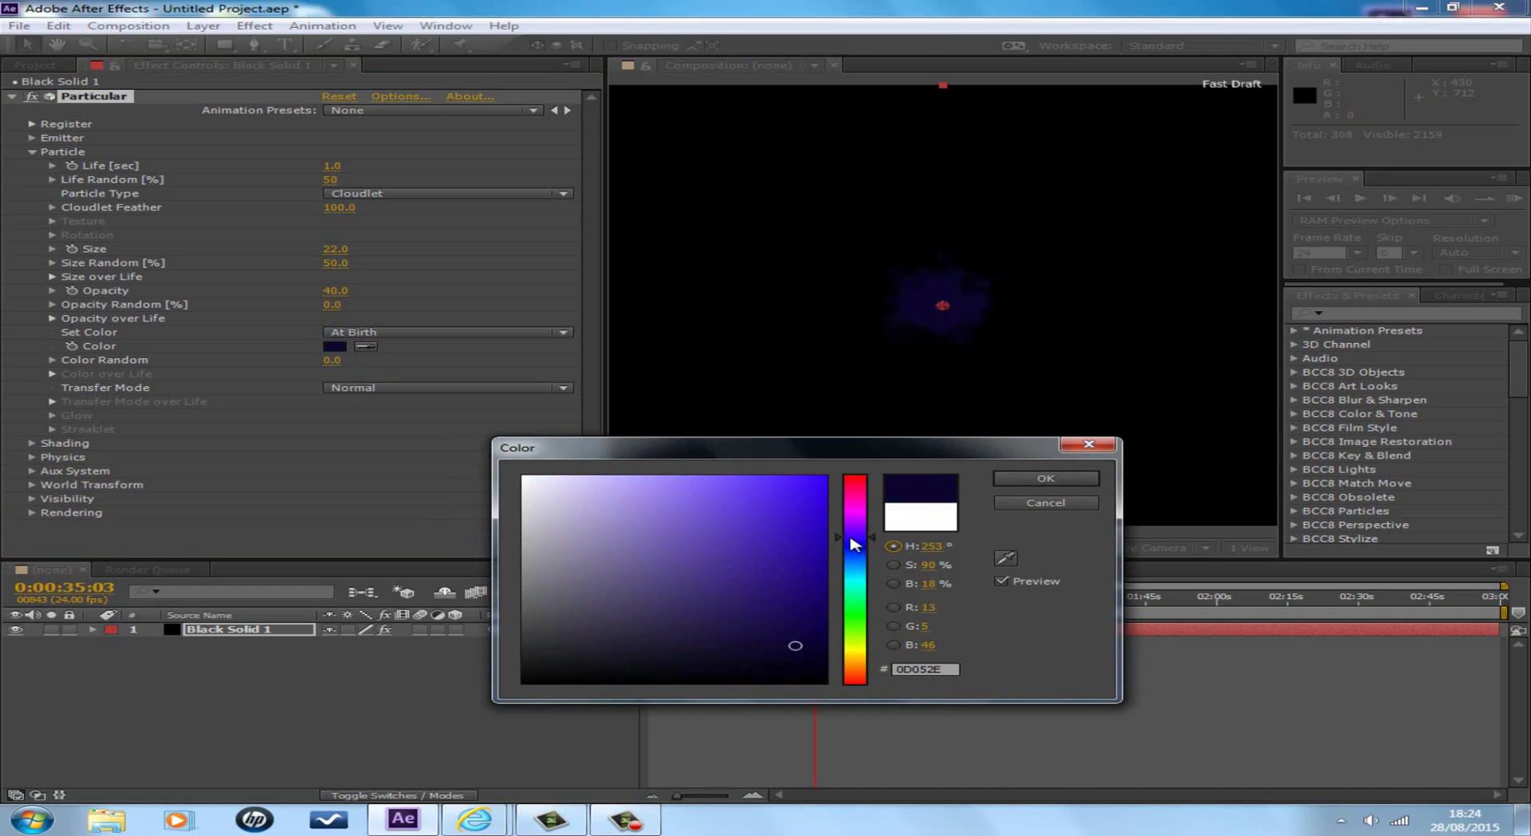
pyautogui.moveTo(767, 507)
pyautogui.mouseDown()
pyautogui.moveTo(604, 500)
pyautogui.moveTo(523, 522)
pyautogui.moveTo(554, 531)
pyautogui.moveTo(529, 510)
pyautogui.moveTo(495, 528)
pyautogui.moveTo(481, 508)
pyautogui.moveTo(526, 502)
pyautogui.mouseUp()
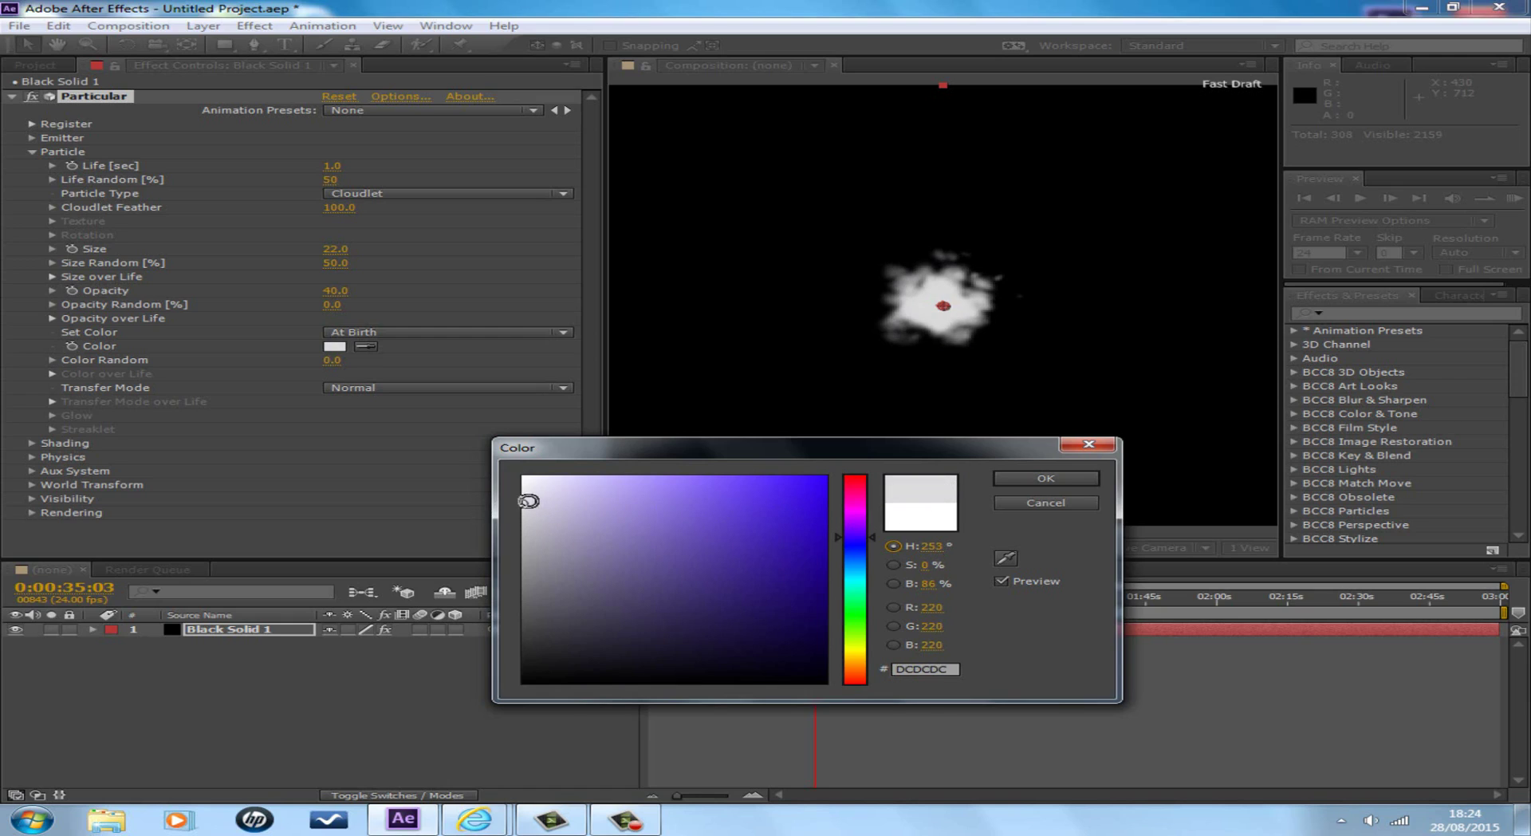
pyautogui.moveTo(526, 503); pyautogui.dragTo(529, 523)
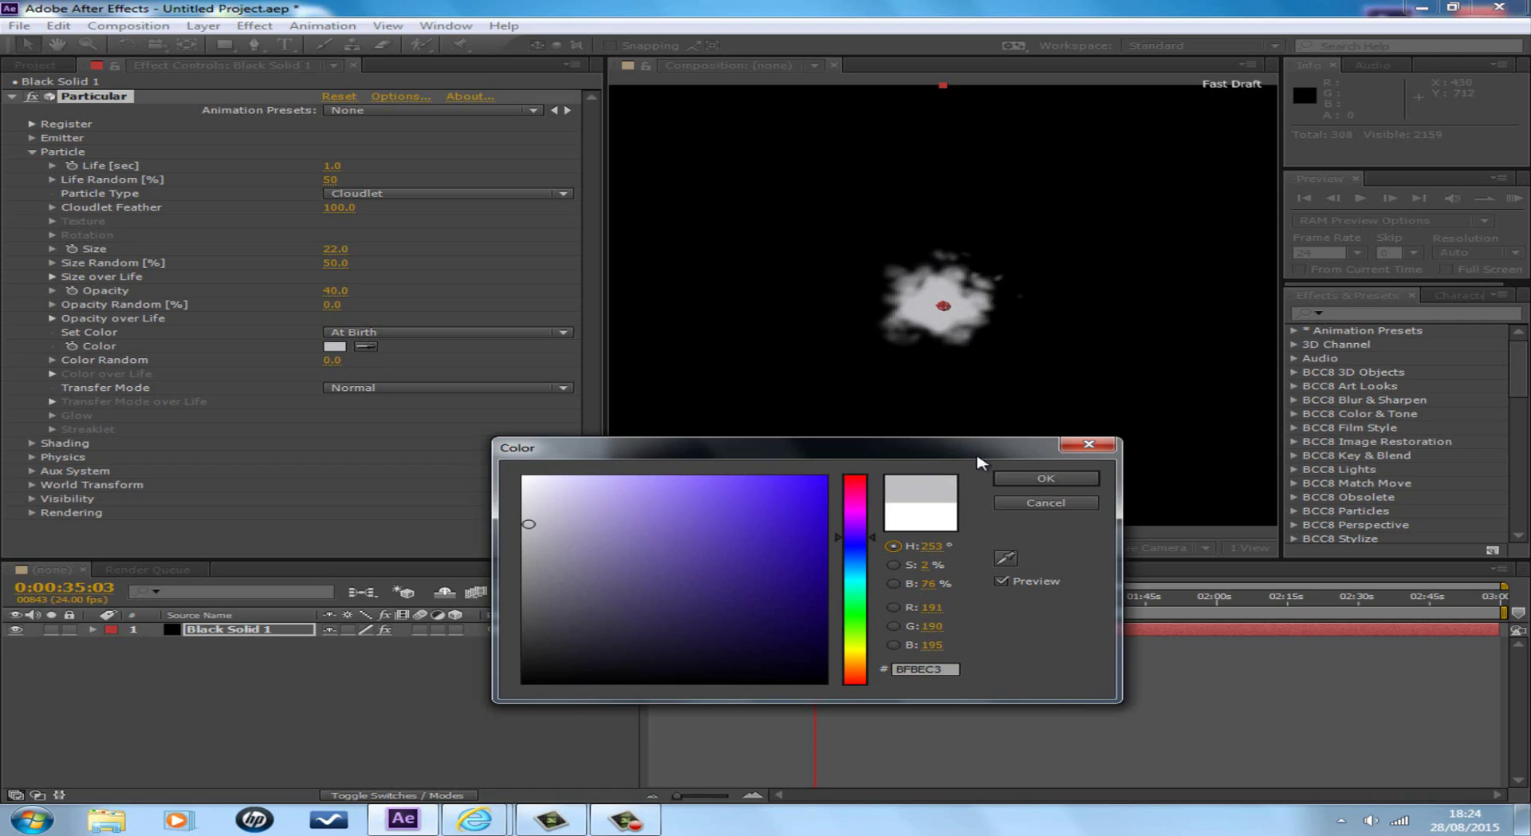
pyautogui.click(1014, 478)
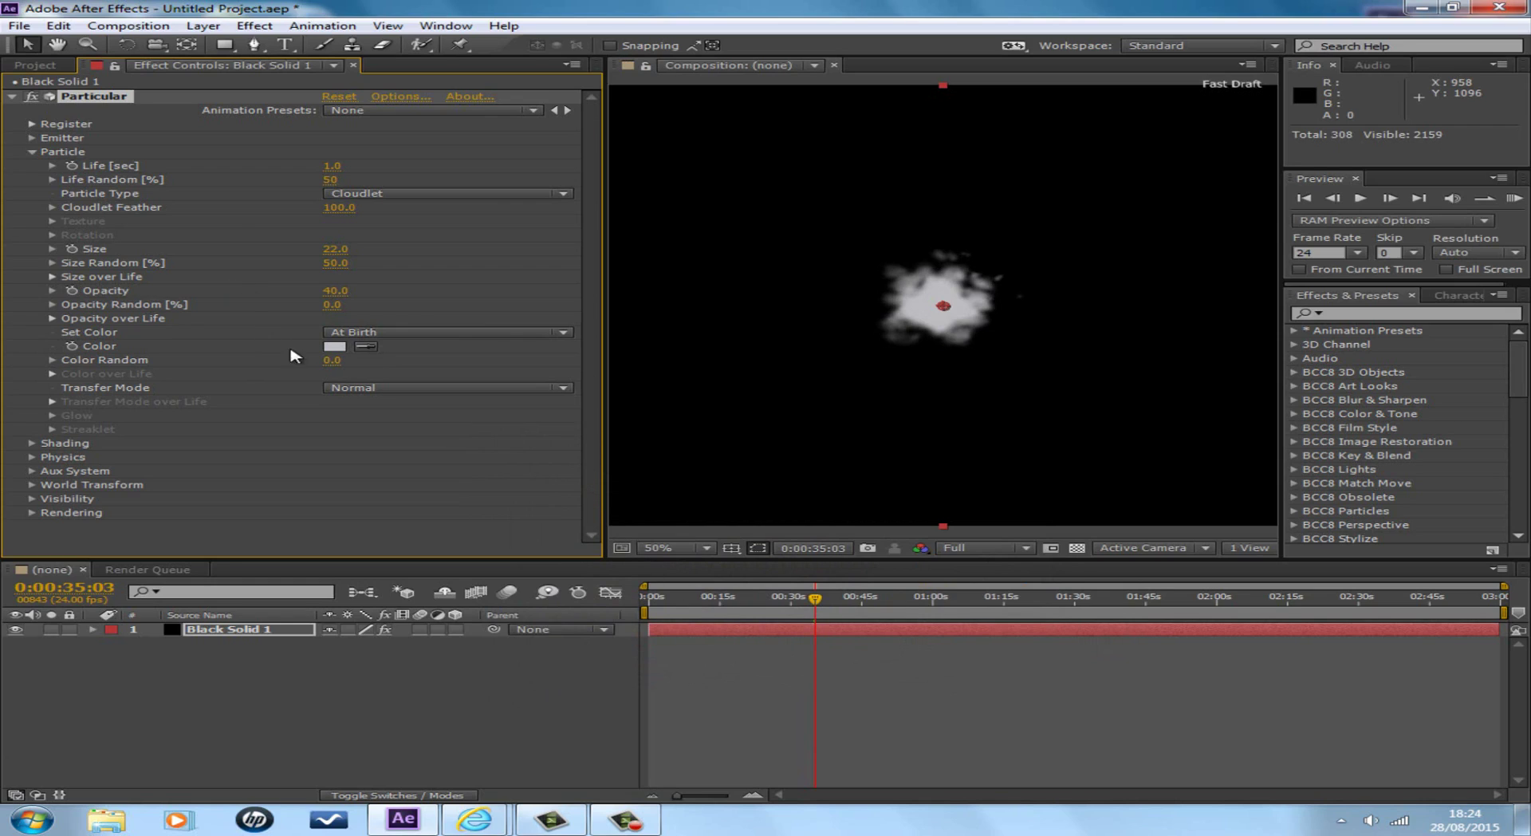
pyautogui.click(32, 151)
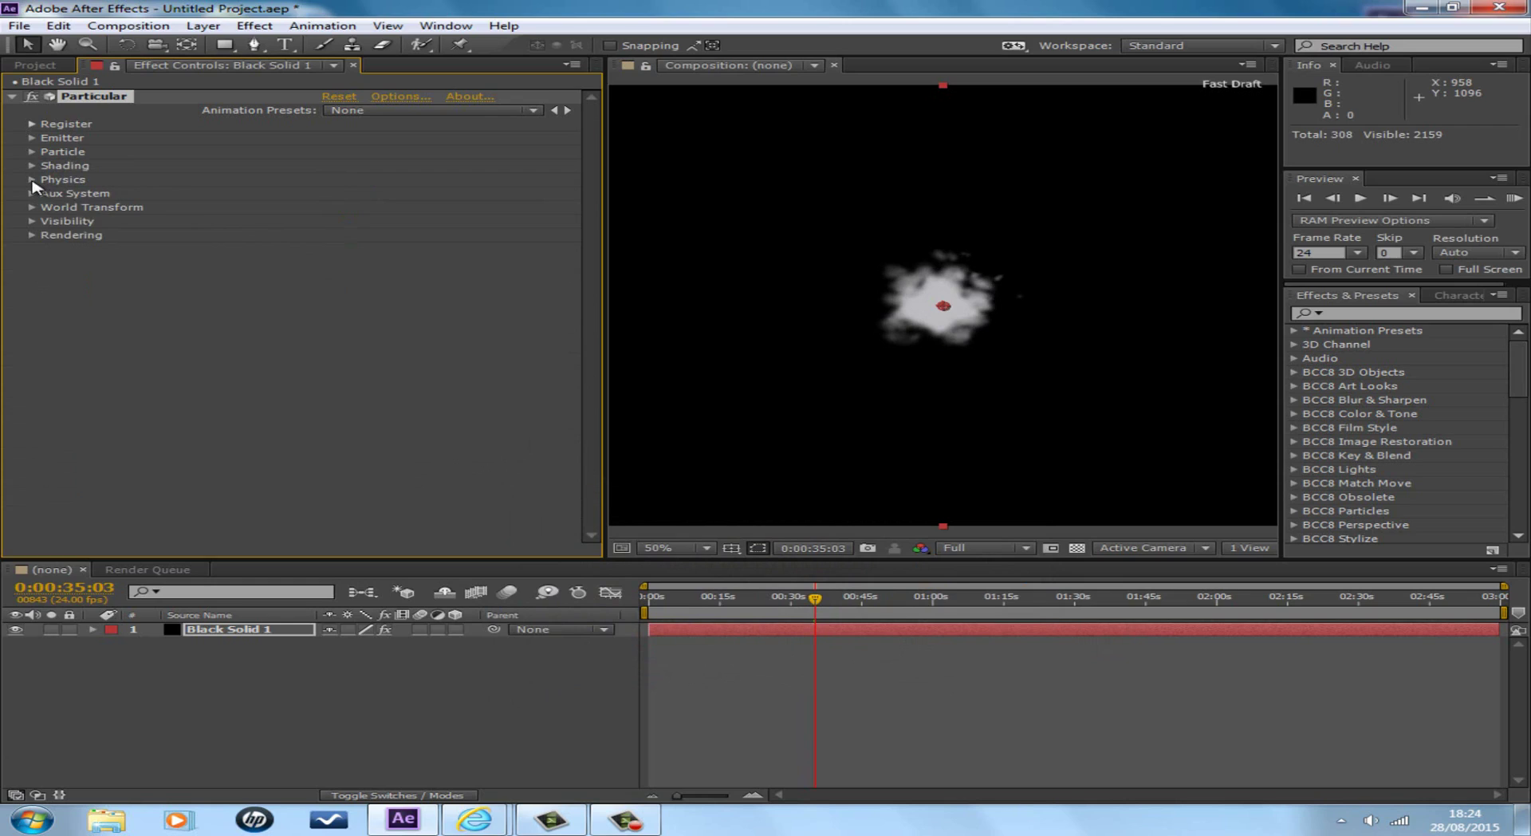
# Expand Physics > Air, test a few Wind X strengths, and set Wind X to 0
pyautogui.click(32, 180)
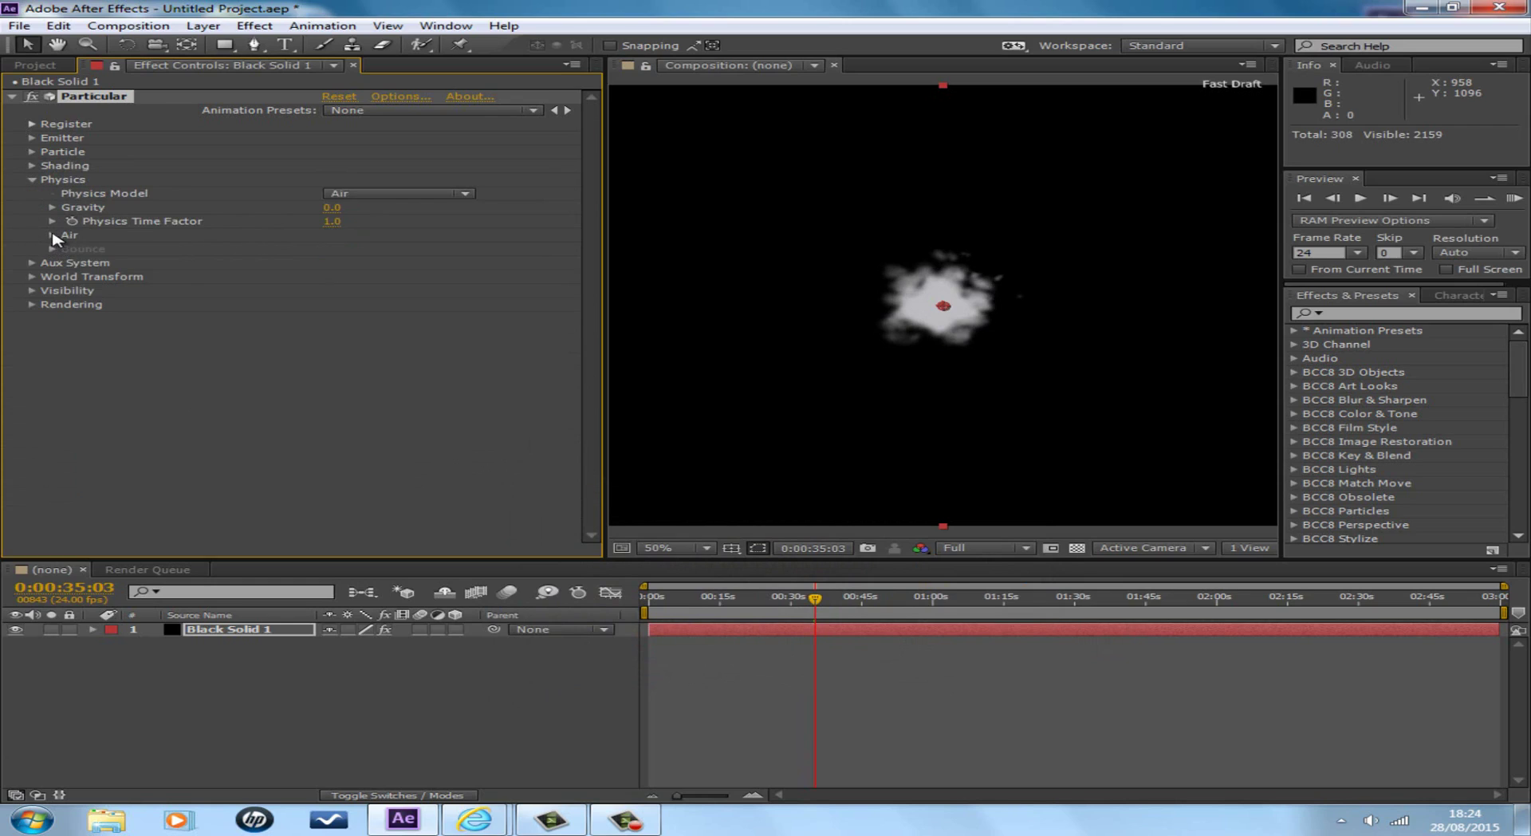
pyautogui.click(52, 235)
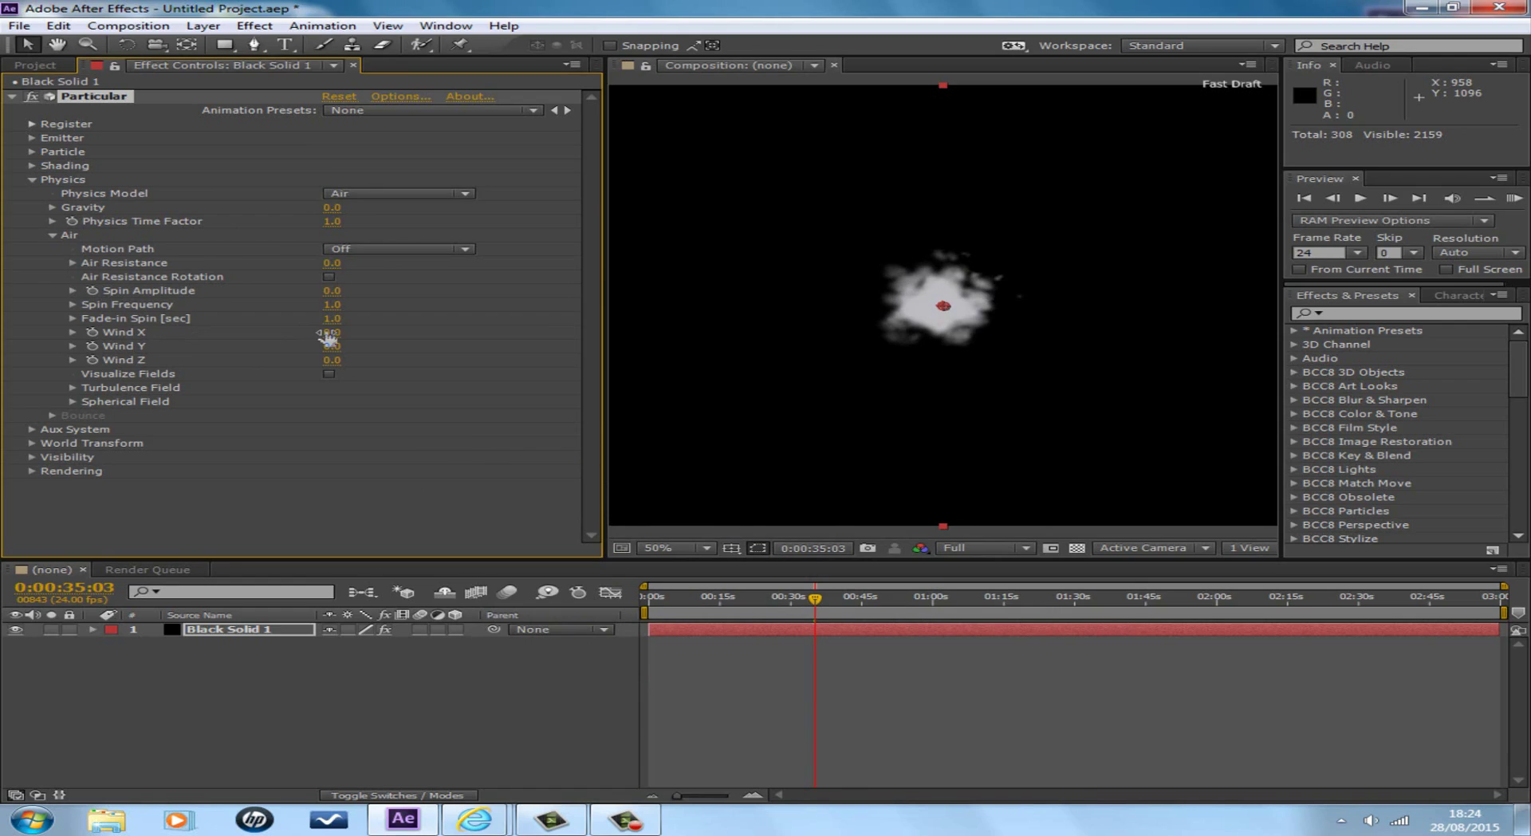
pyautogui.moveTo(338, 331); pyautogui.dragTo(414, 351)
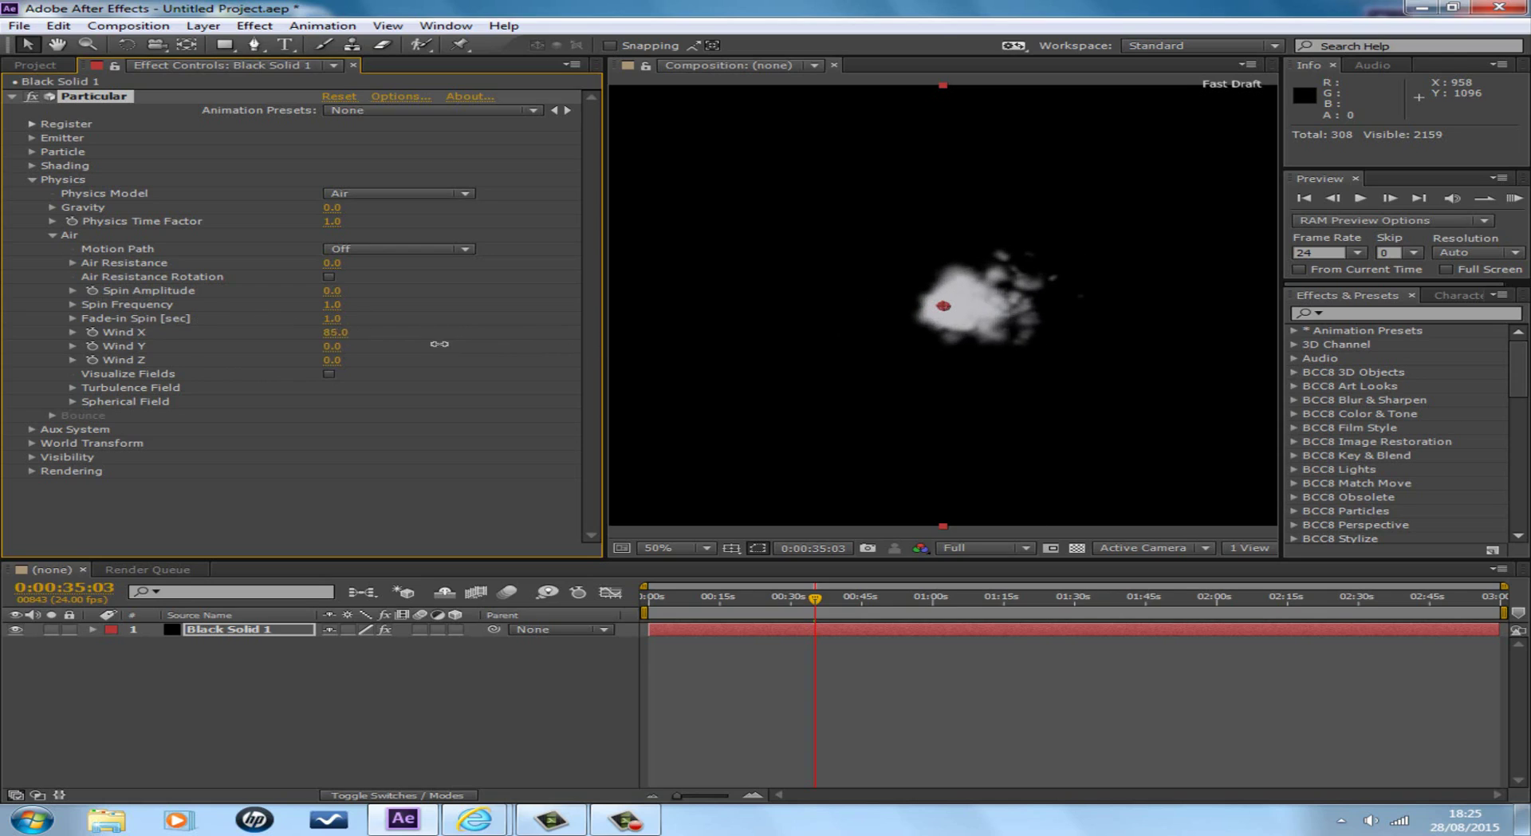
pyautogui.click(334, 333)
pyautogui.moveTo(335, 332); pyautogui.dragTo(99, 360)
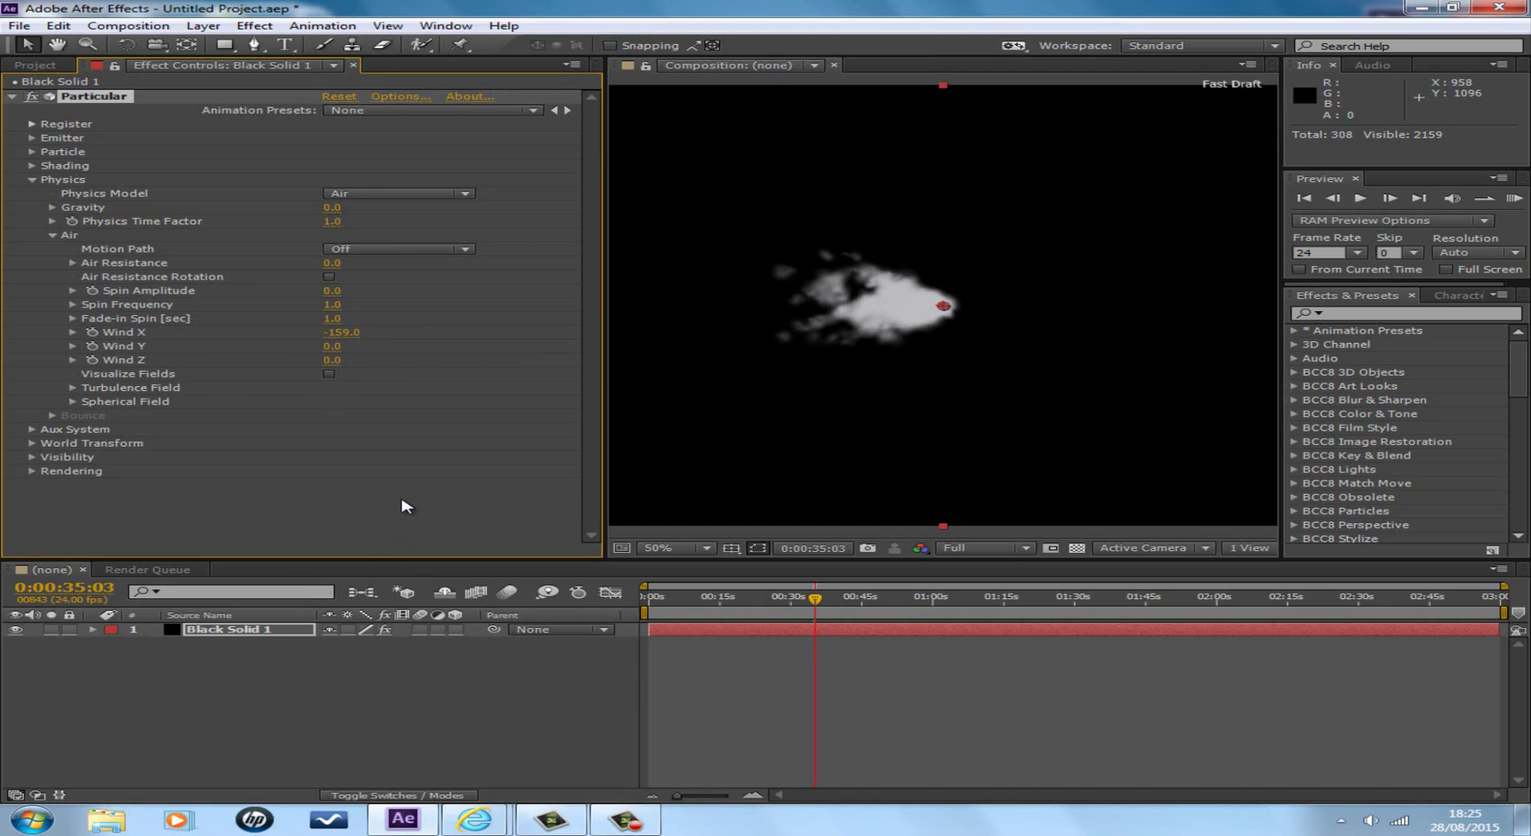
pyautogui.click(342, 332)
pyautogui.write('0')
pyautogui.click(326, 702)
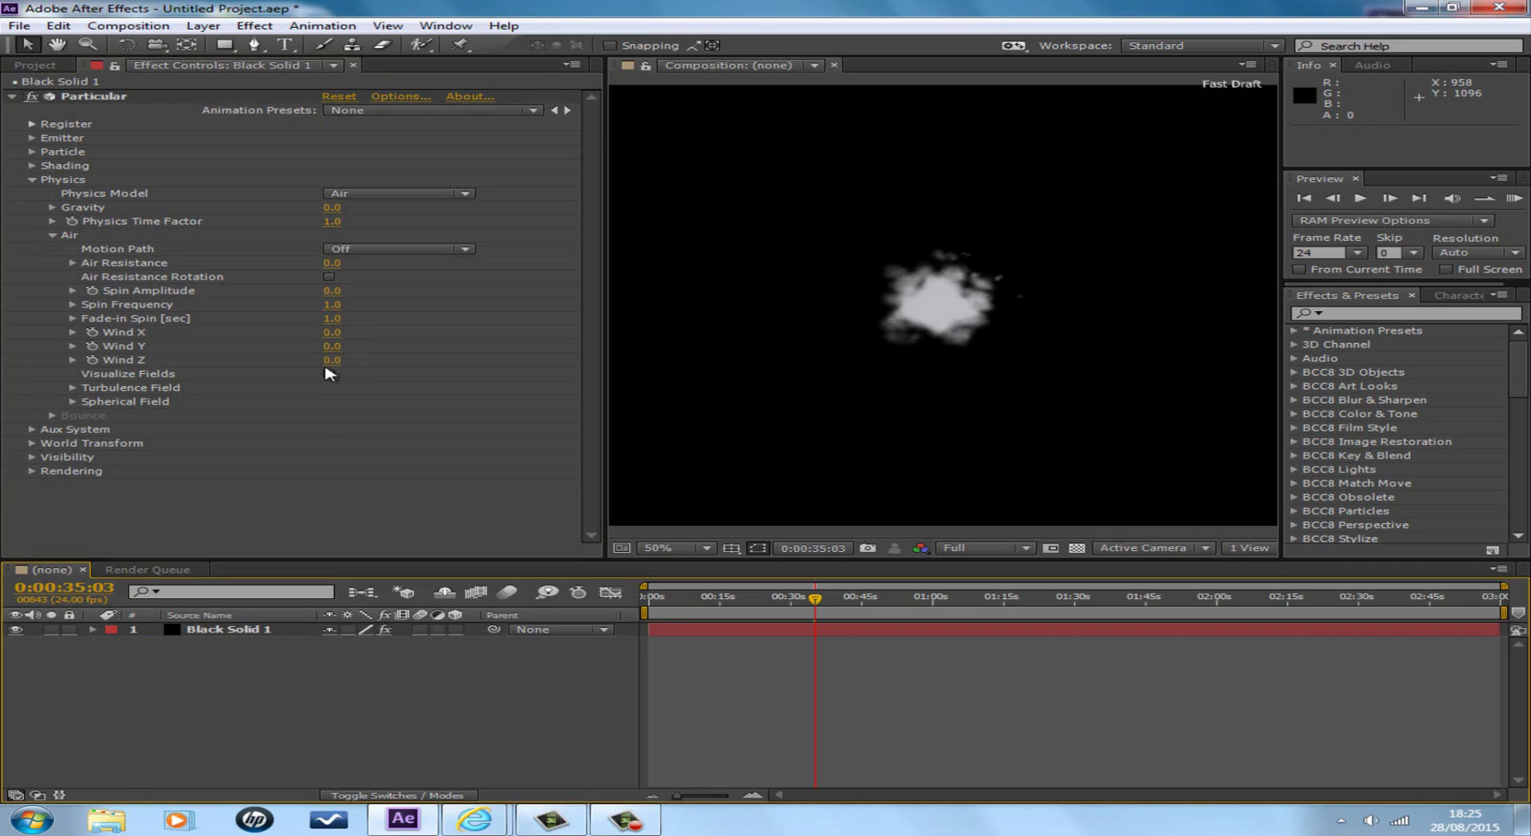
# Test a few Wind Z strengths and clear Wind Z back to 0
pyautogui.moveTo(330, 360); pyautogui.dragTo(536, 361)
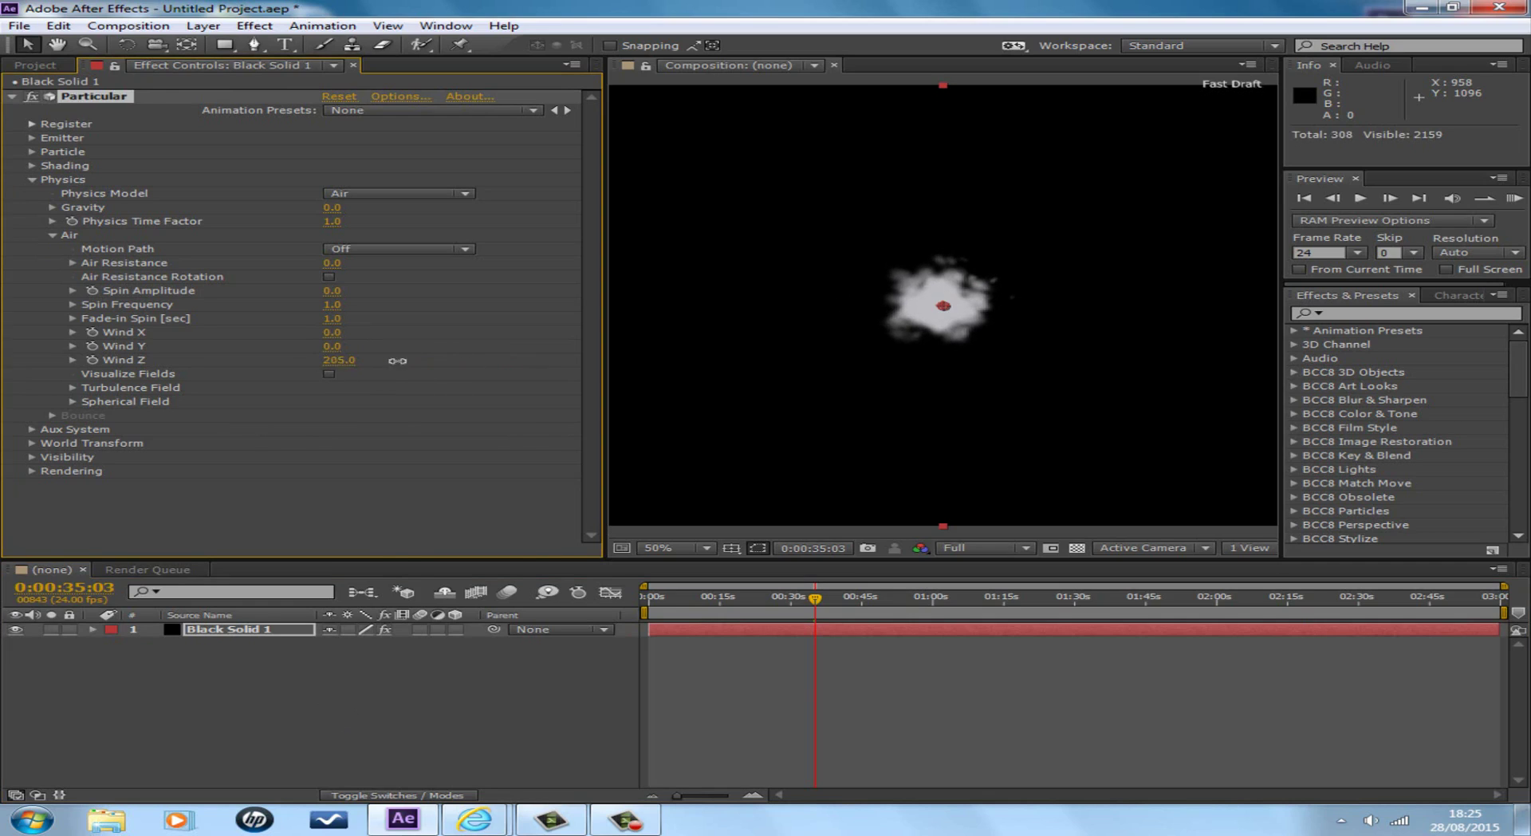
pyautogui.moveTo(397, 360); pyautogui.dragTo(294, 353)
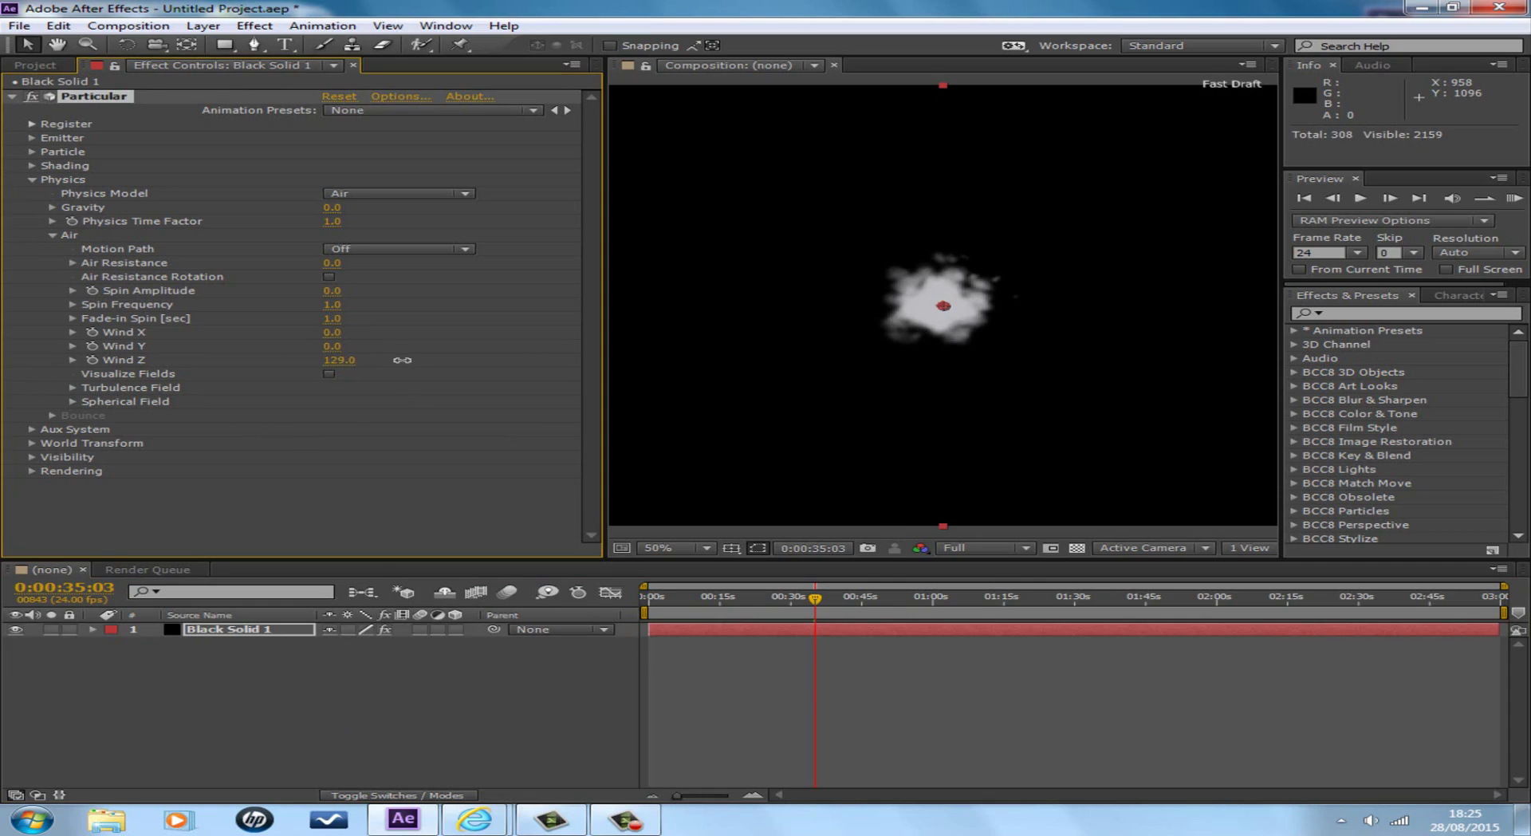
pyautogui.click(343, 361)
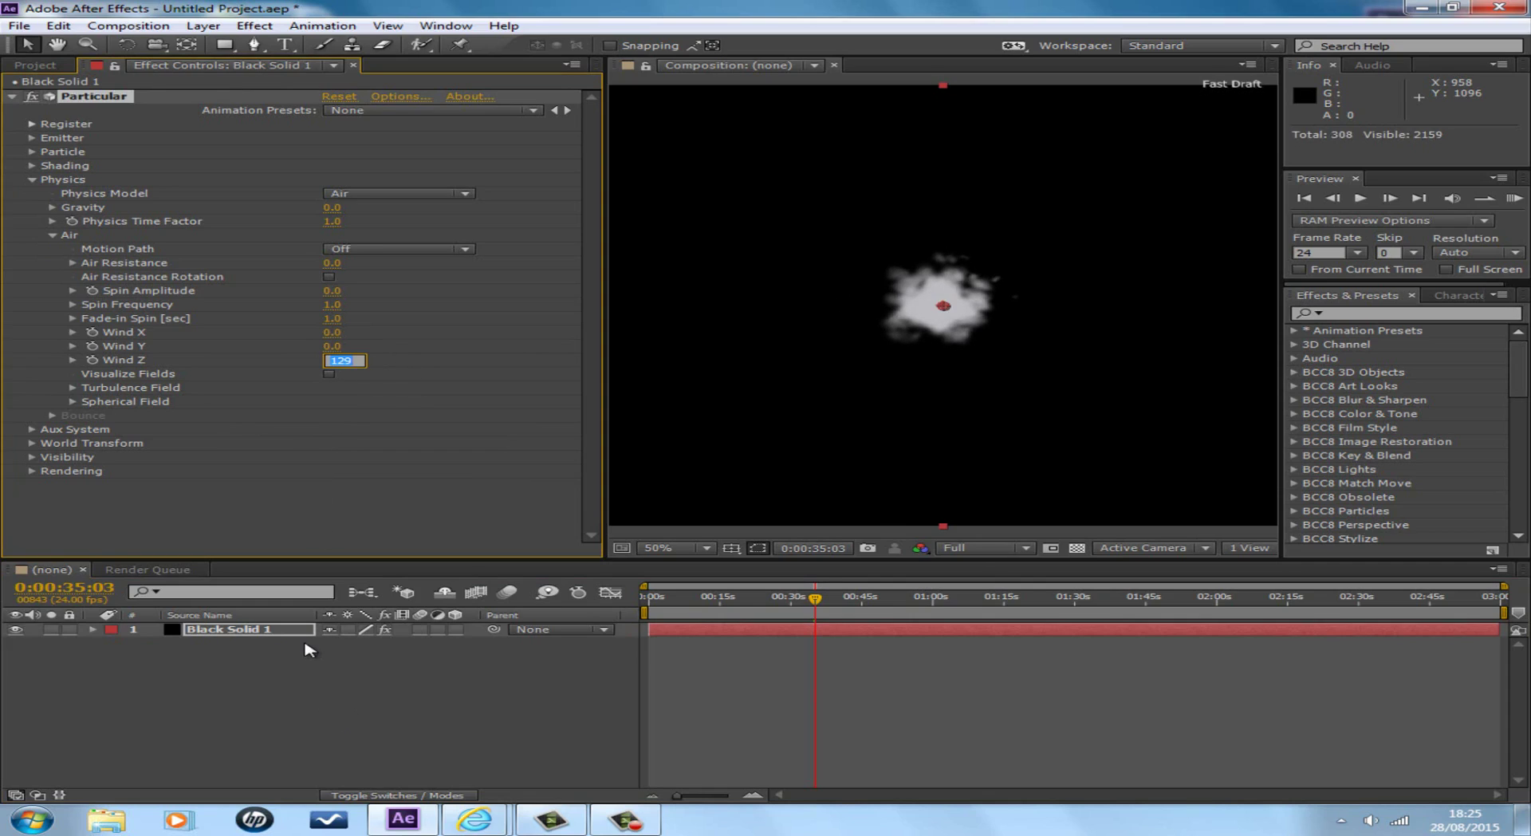
pyautogui.press('BackSpace')
pyautogui.click(332, 346)
# Toggle Visualize Fields on and off, then test Wind Y and reset it to 0
pyautogui.click(329, 373)
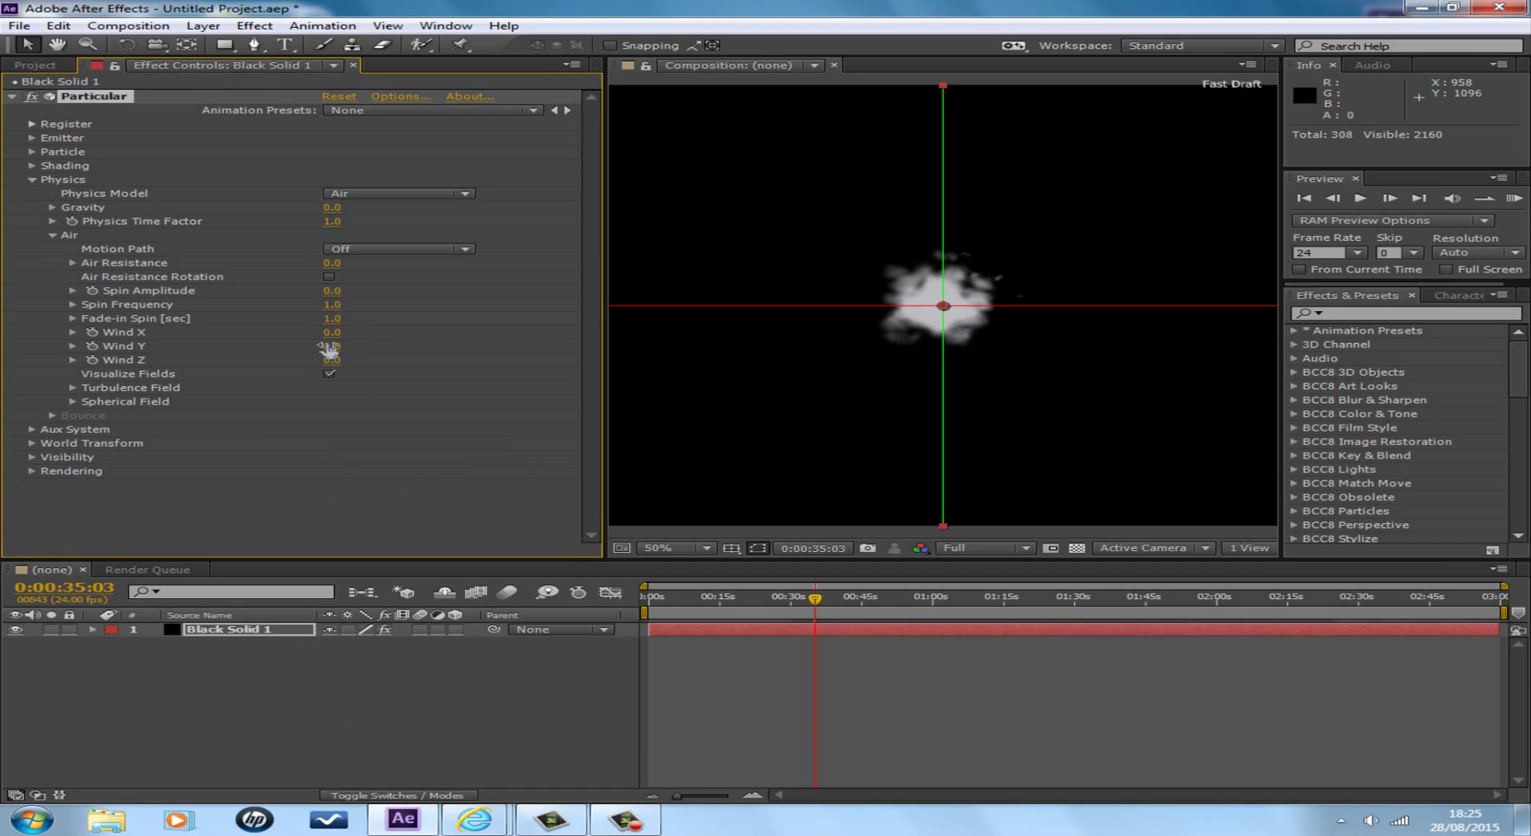
pyautogui.click(476, 369)
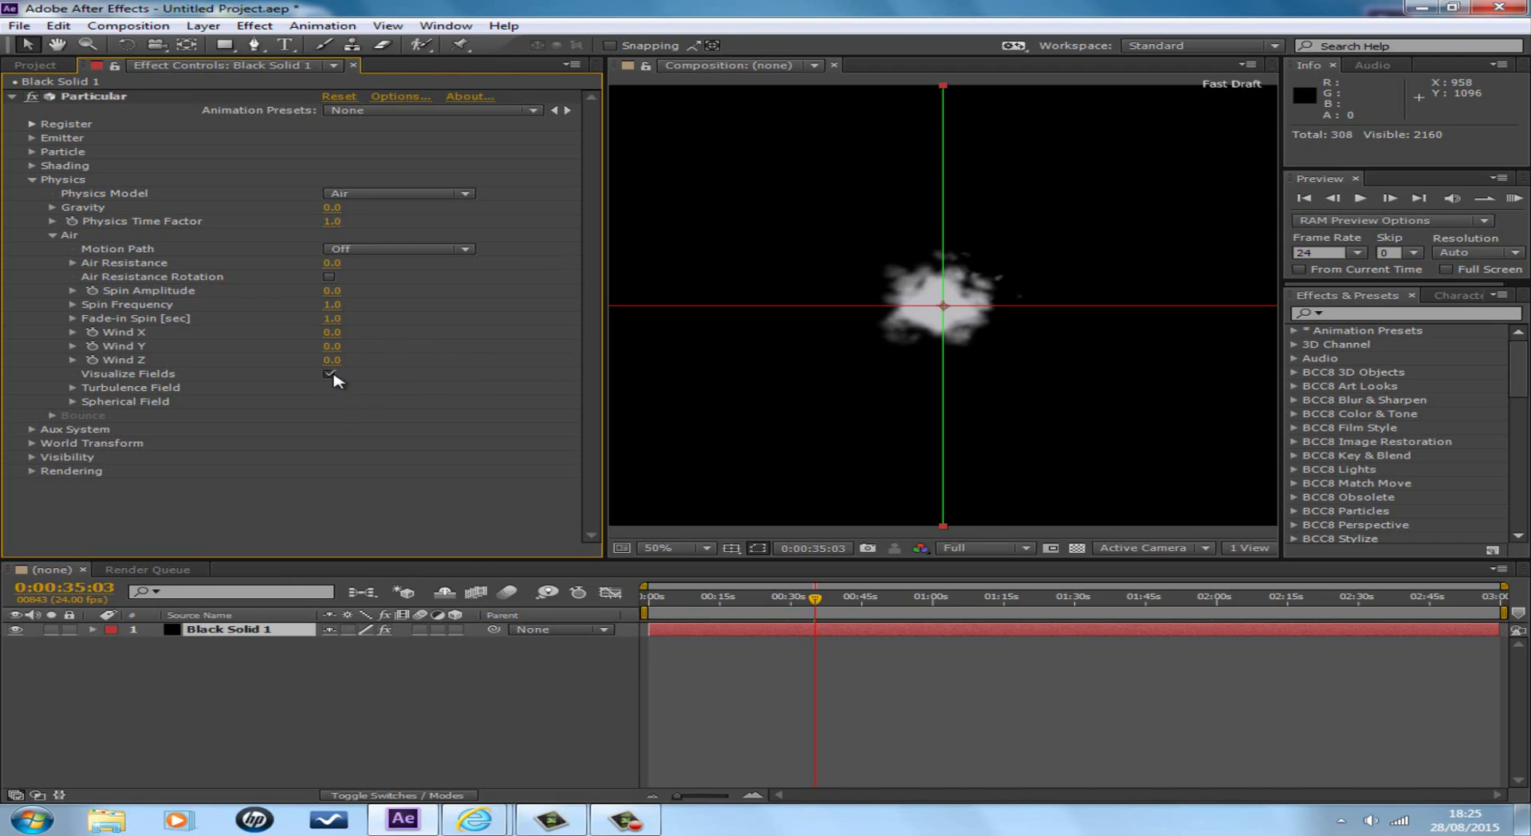
pyautogui.click(330, 373)
pyautogui.moveTo(329, 348); pyautogui.dragTo(415, 346)
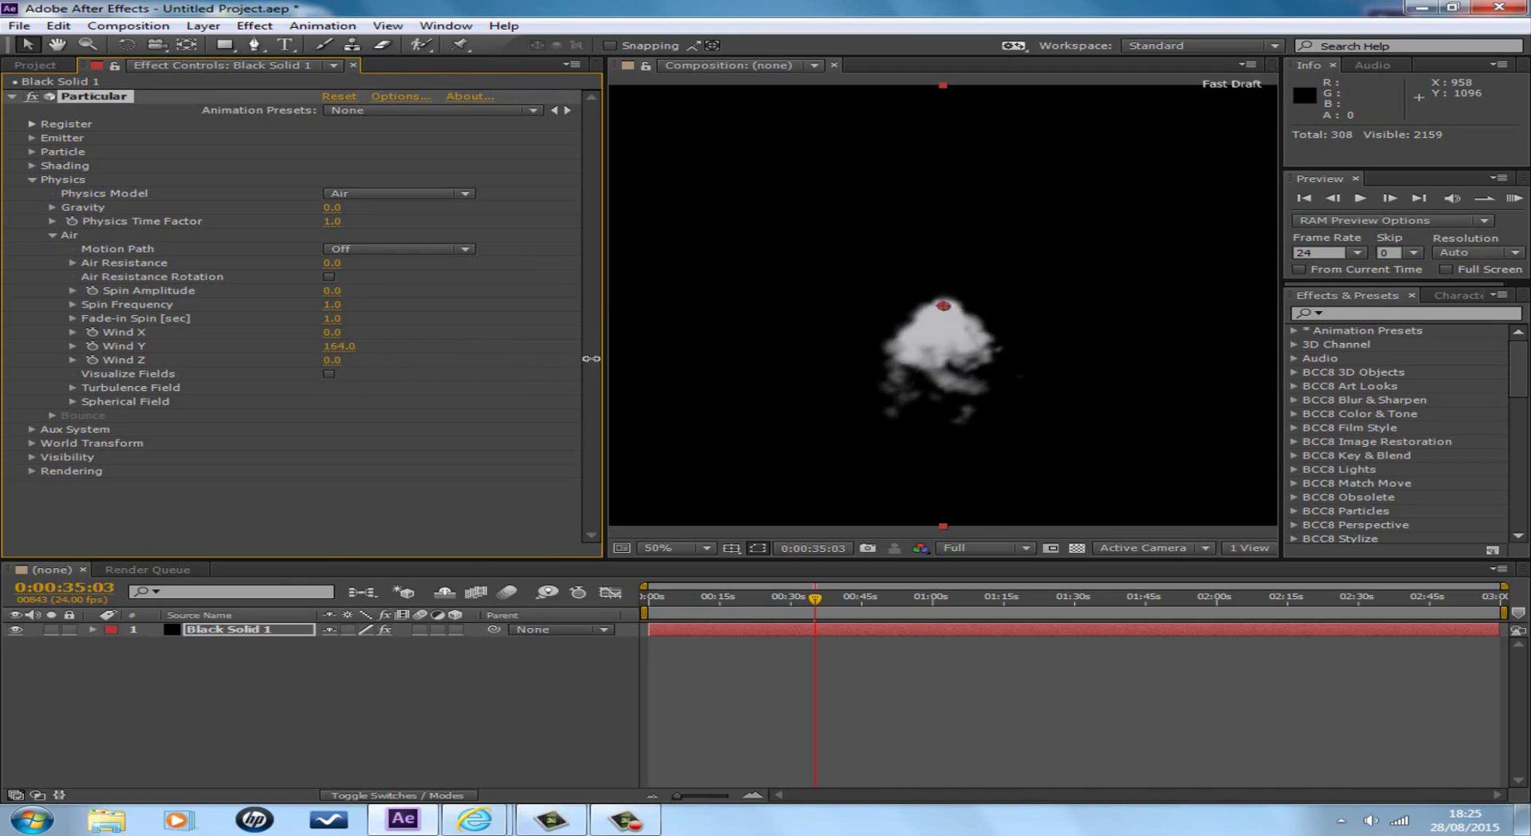
pyautogui.moveTo(310, 361); pyautogui.dragTo(357, 362)
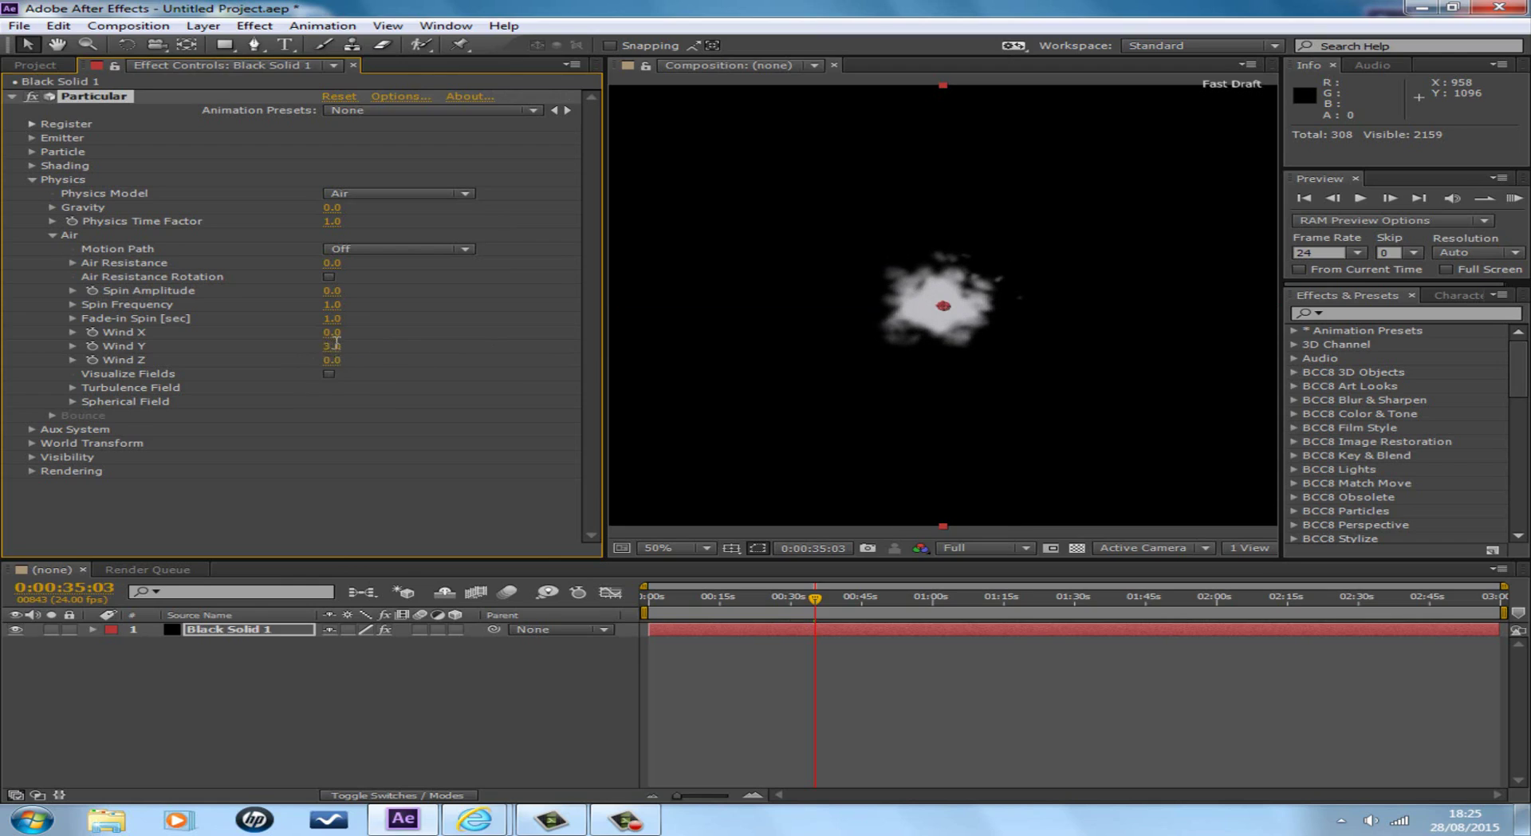
pyautogui.click(331, 346)
pyautogui.write('0')
# Set Wind X to -636 so the particles stream left into a long trail
pyautogui.moveTo(332, 332); pyautogui.dragTo(32, 335)
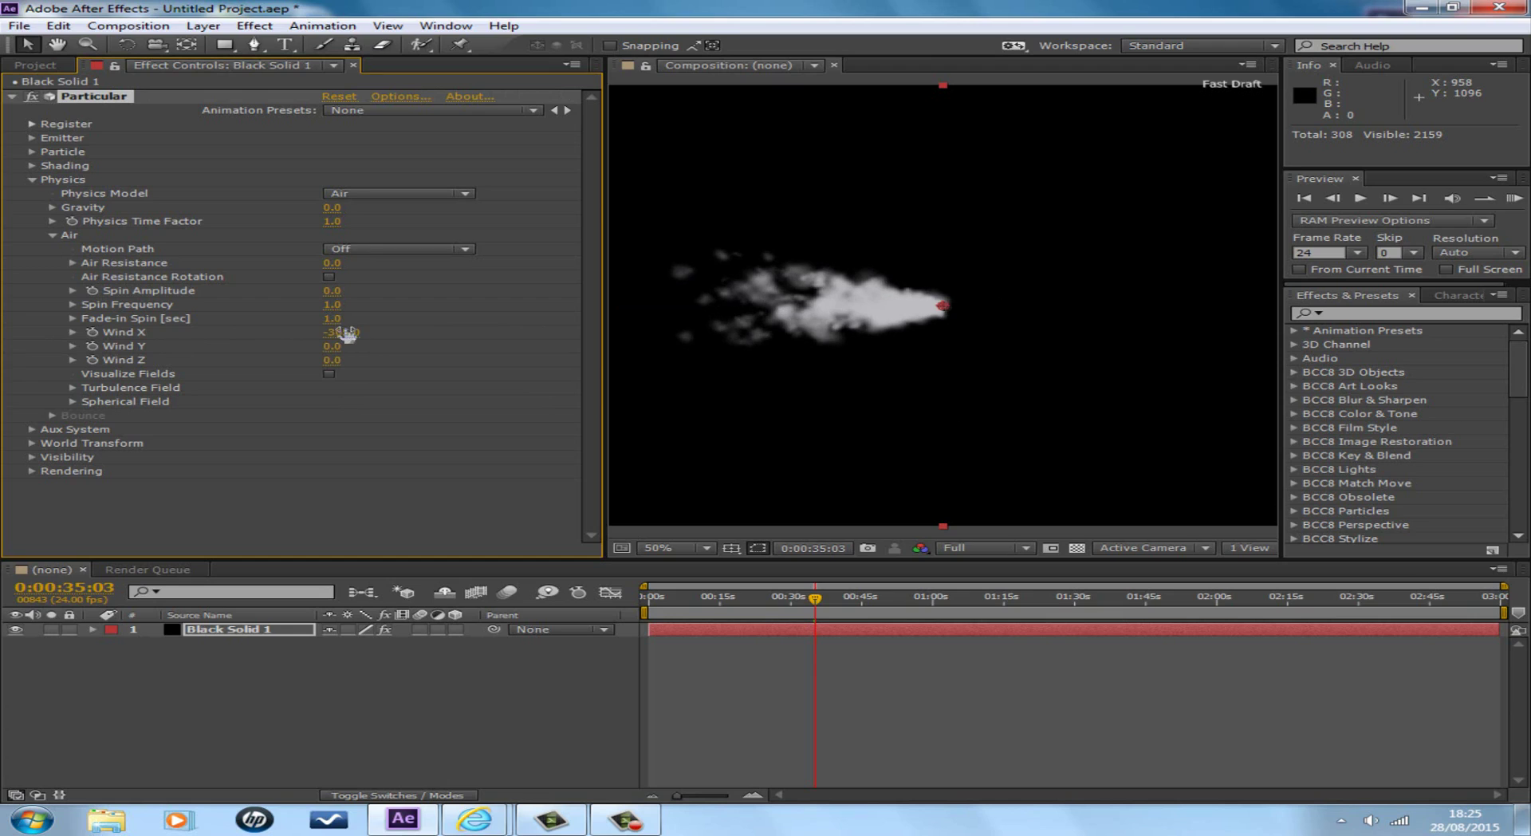
pyautogui.moveTo(347, 334); pyautogui.dragTo(11, 372)
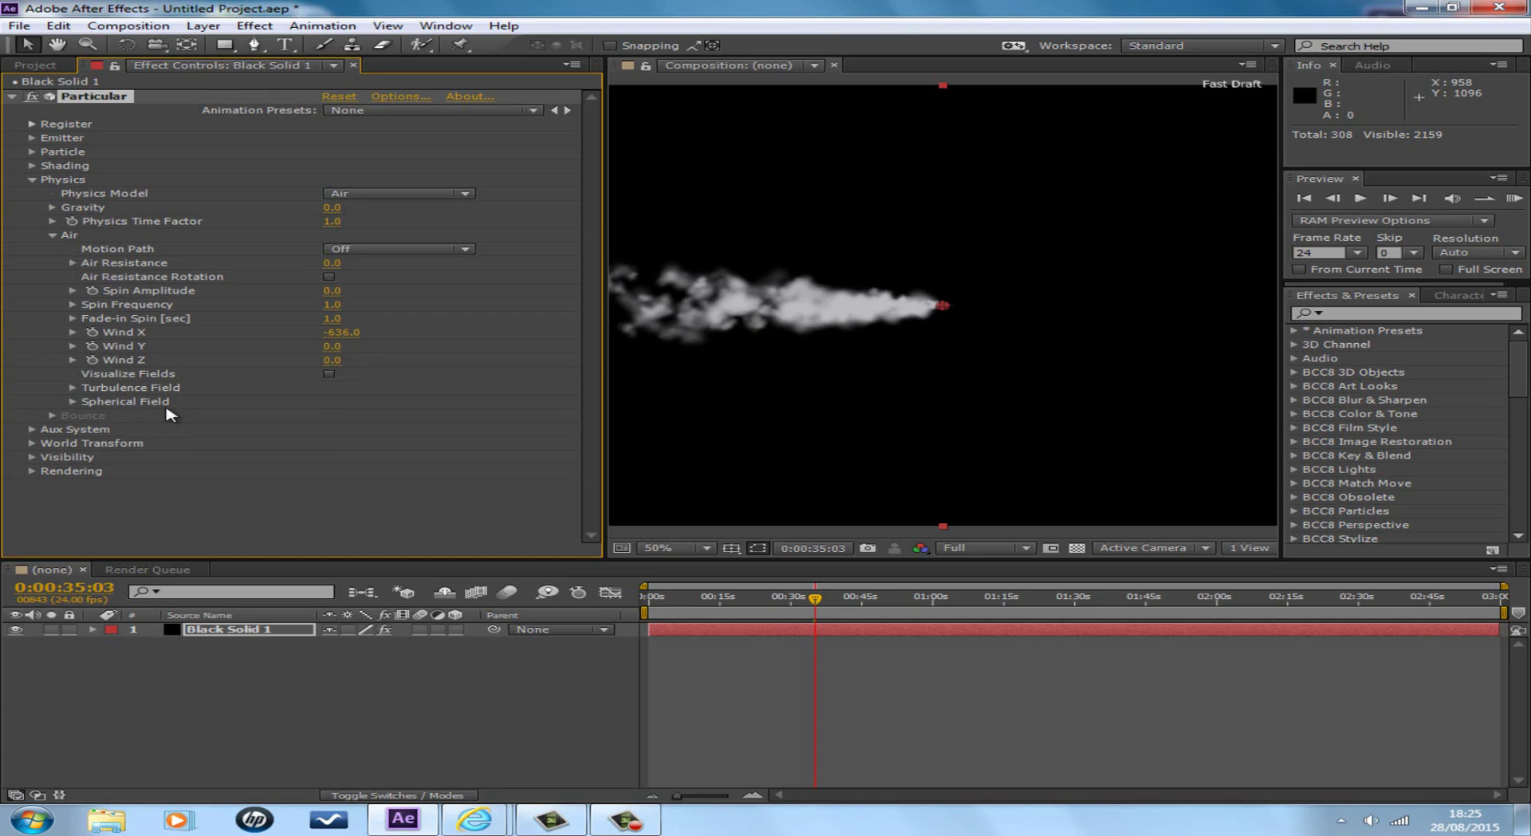
pyautogui.click(631, 822)
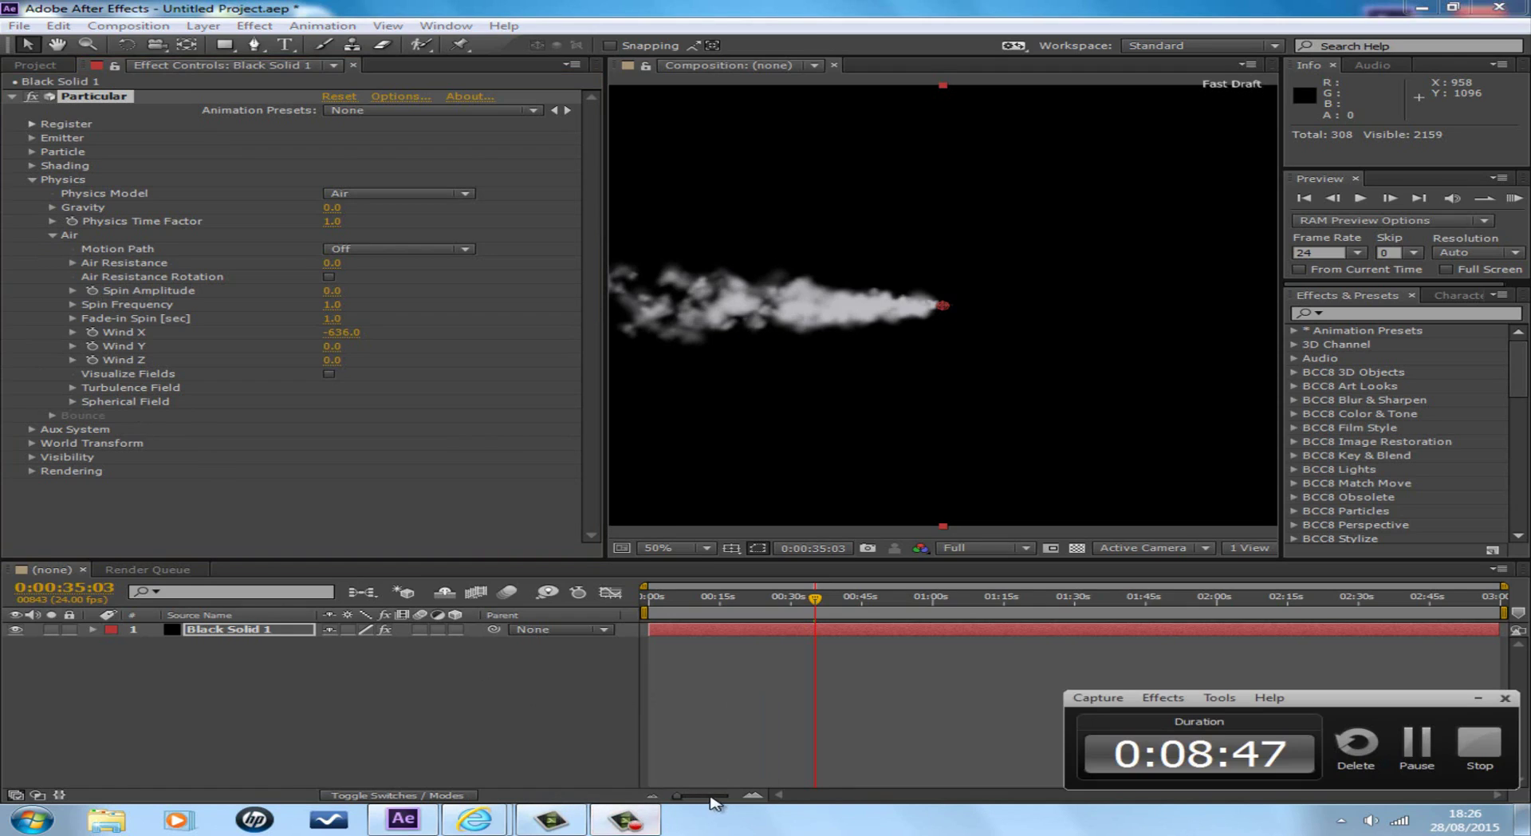
# Collapse the Air and Physics groups and move the playhead back to 0:00:29:20
pyautogui.click(1477, 698)
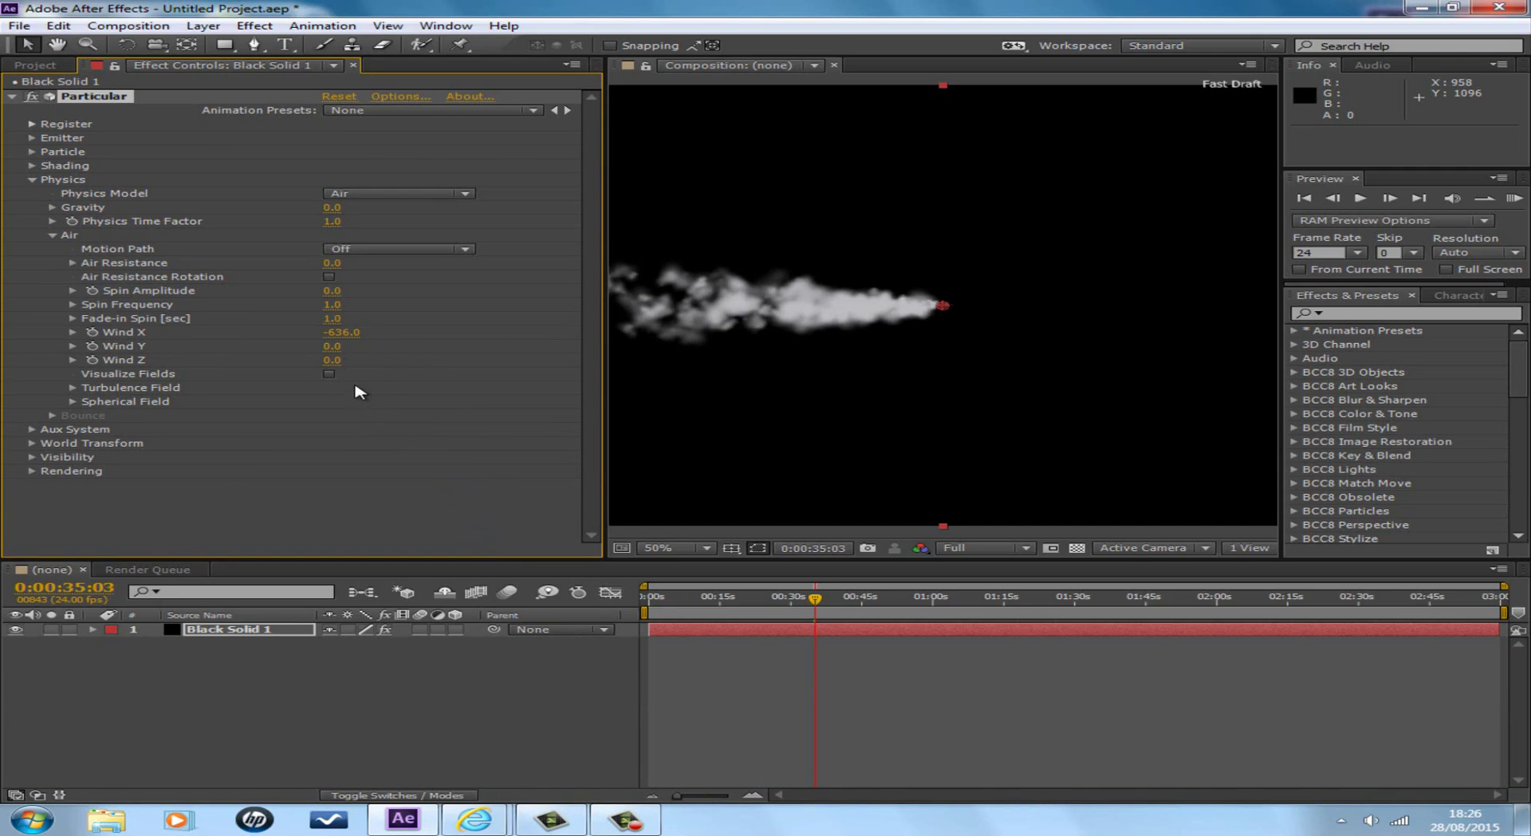
pyautogui.click(53, 236)
pyautogui.click(32, 180)
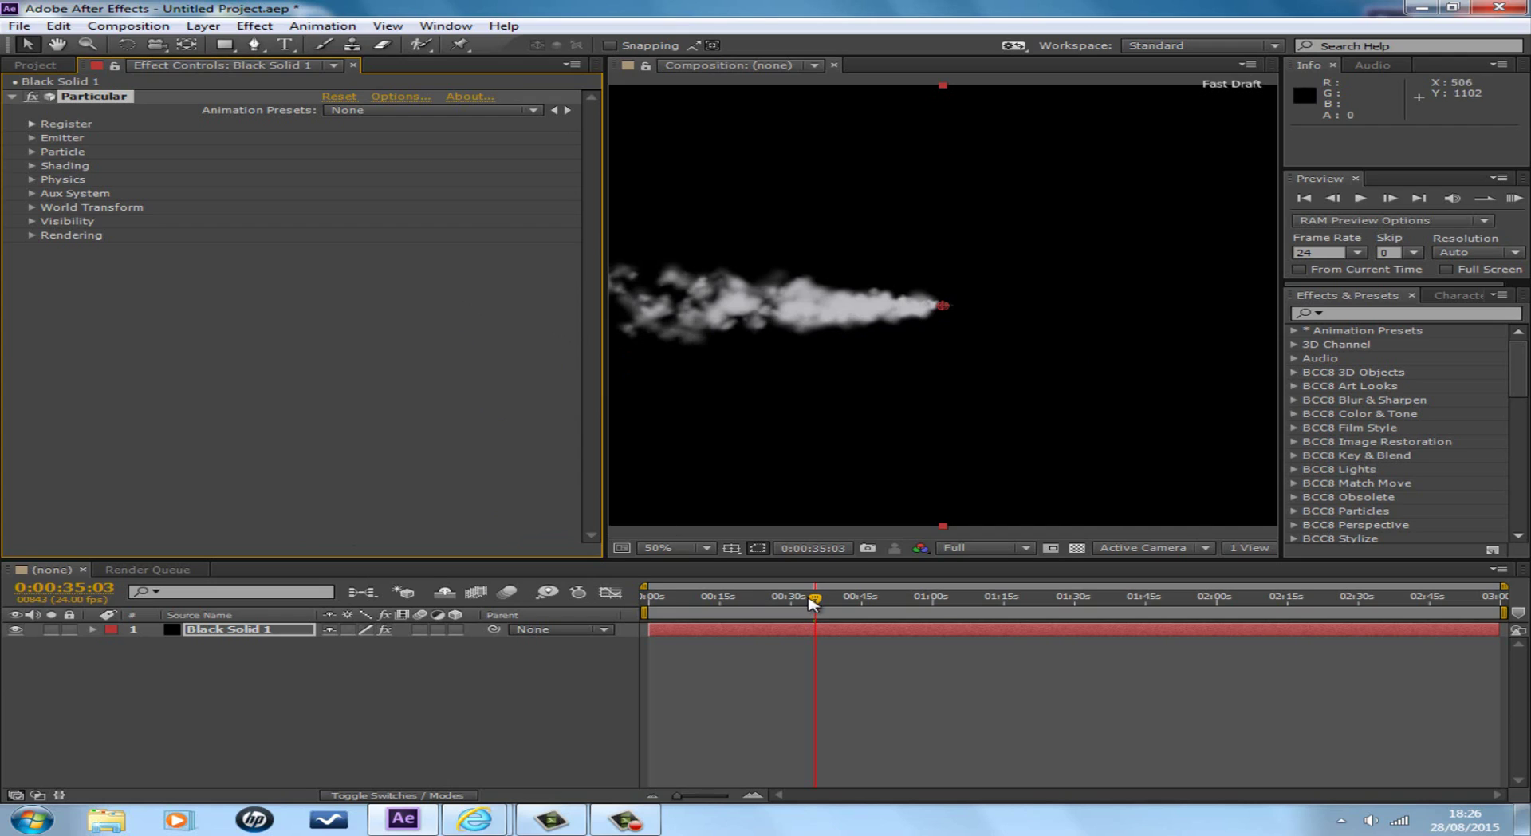
pyautogui.moveTo(813, 598)
pyautogui.mouseDown()
pyautogui.moveTo(721, 600)
pyautogui.moveTo(925, 614)
pyautogui.moveTo(745, 598)
pyautogui.moveTo(789, 597)
pyautogui.mouseUp()
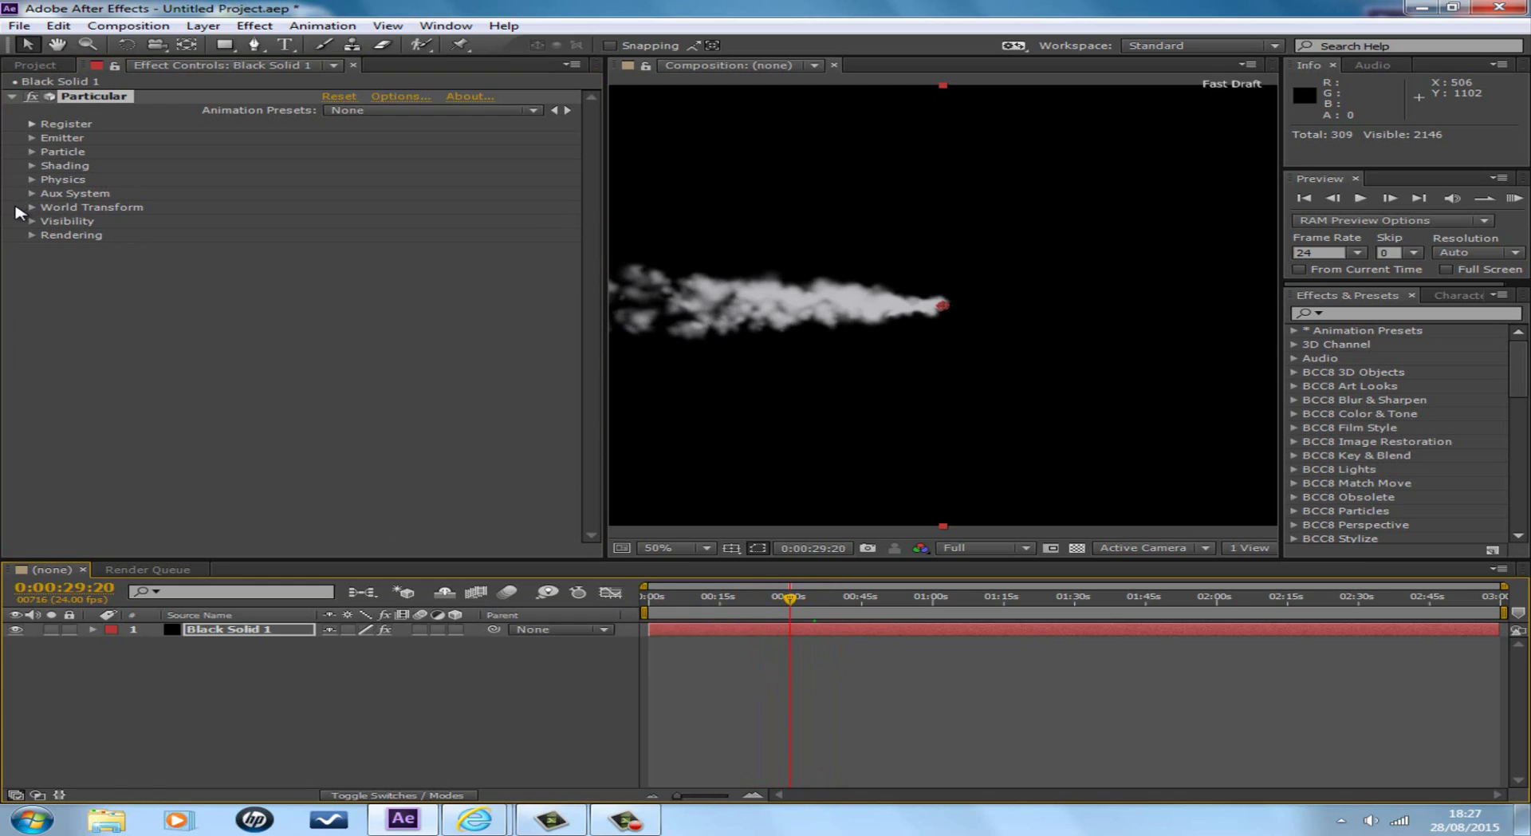
# Set the particle Color to muted lavender-grey 8A859C
pyautogui.click(32, 152)
pyautogui.click(334, 345)
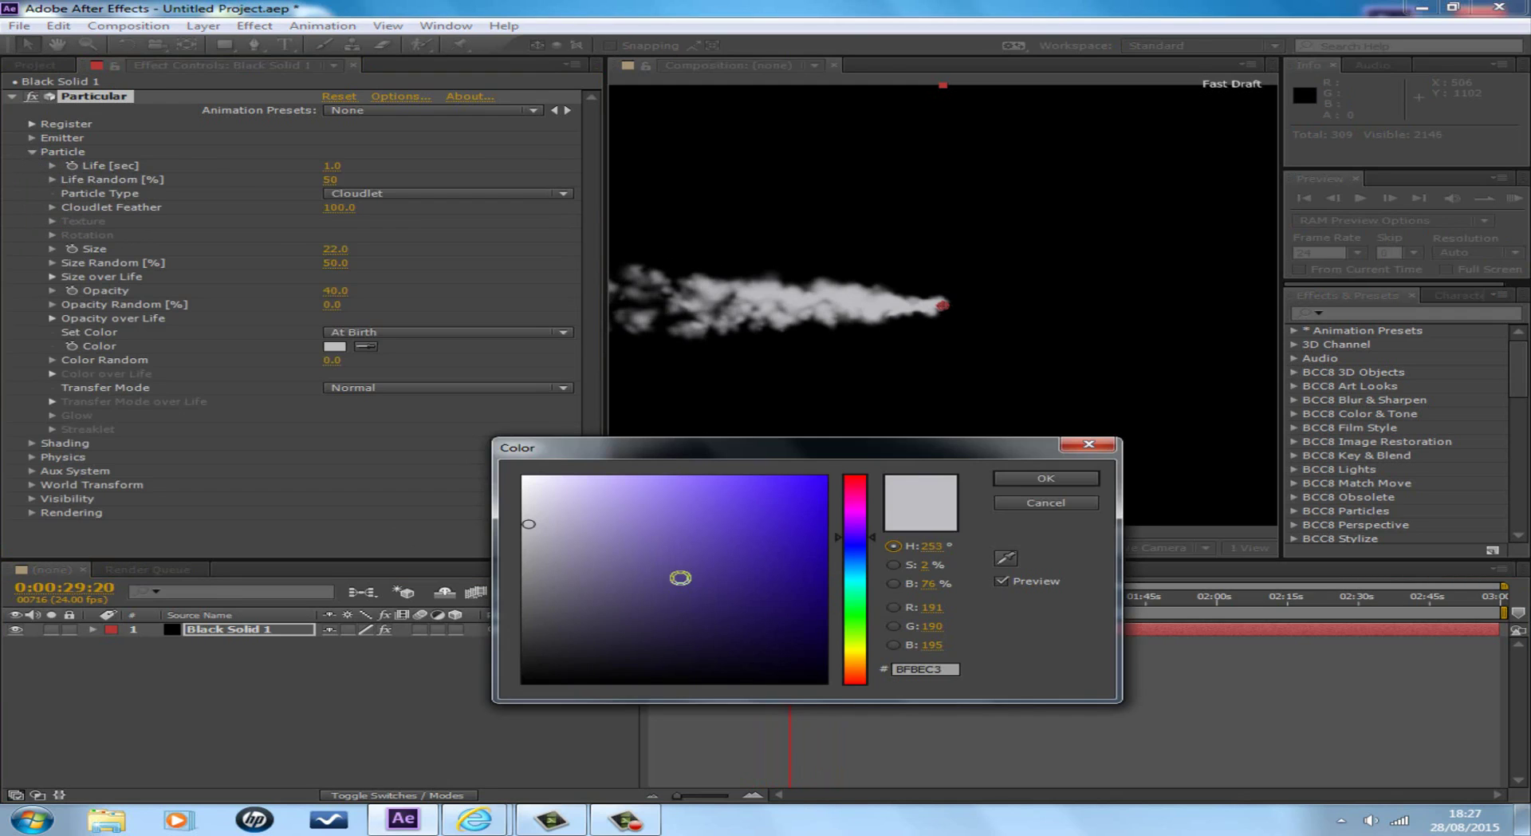
pyautogui.moveTo(687, 567)
pyautogui.mouseDown()
pyautogui.moveTo(752, 539)
pyautogui.moveTo(757, 576)
pyautogui.moveTo(814, 502)
pyautogui.moveTo(796, 477)
pyautogui.moveTo(689, 479)
pyautogui.moveTo(612, 618)
pyautogui.moveTo(566, 555)
pyautogui.mouseUp()
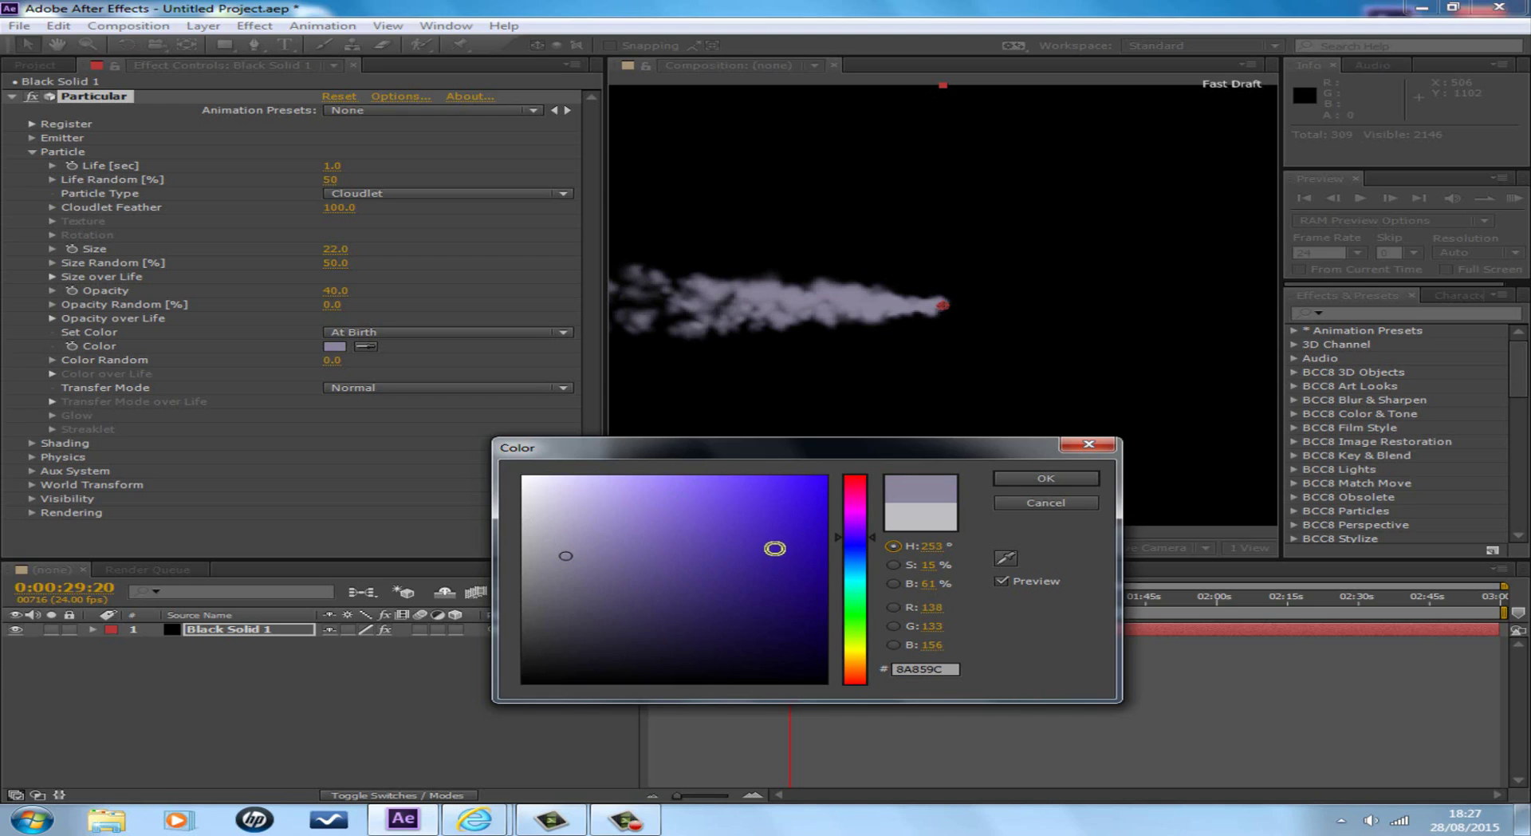
pyautogui.click(1023, 483)
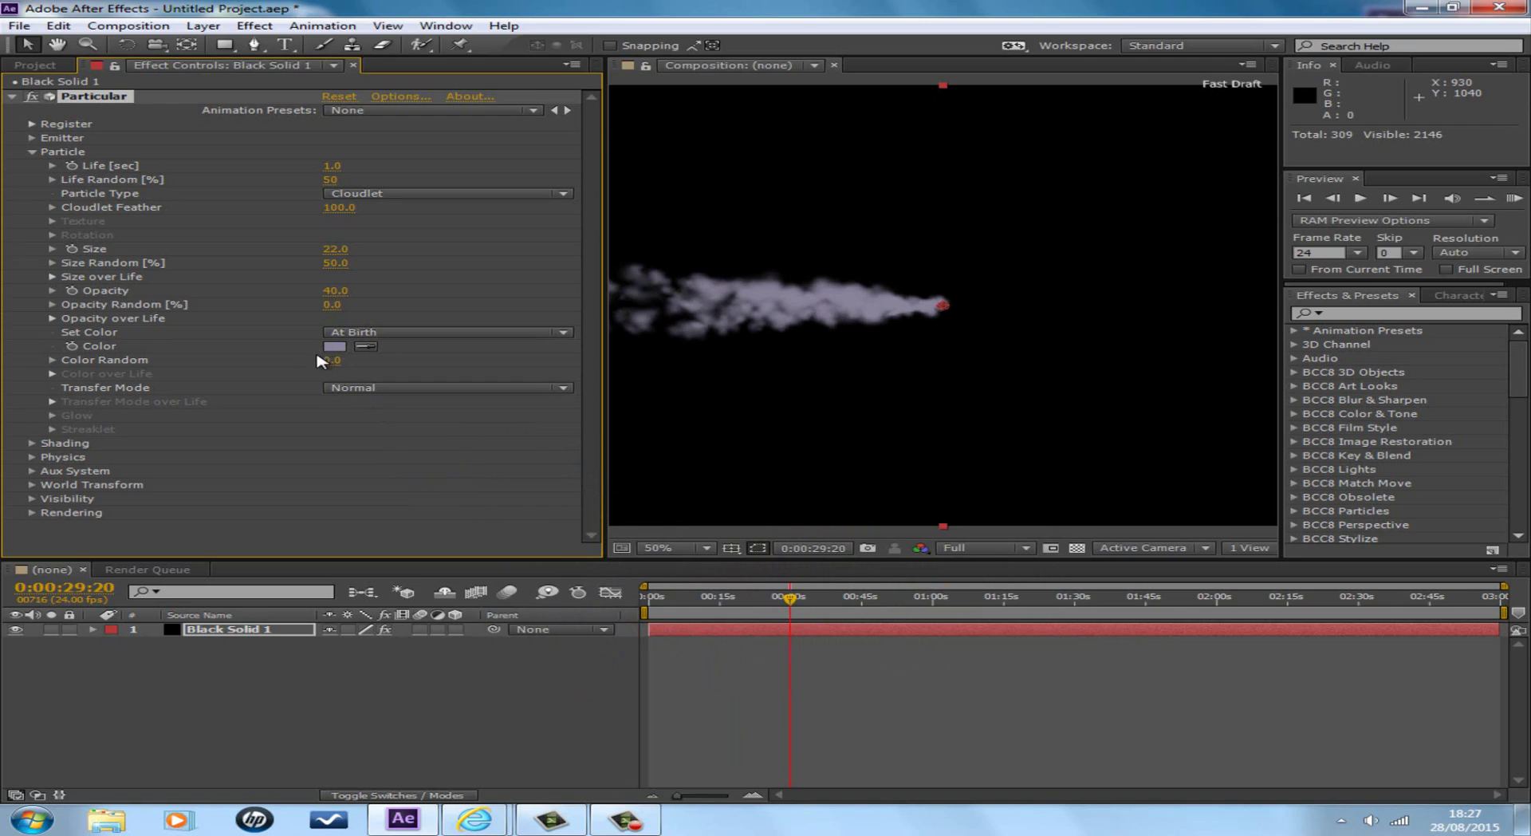
# Collapse the Particle group and move the playhead forward to 0:00:31:08
pyautogui.click(33, 151)
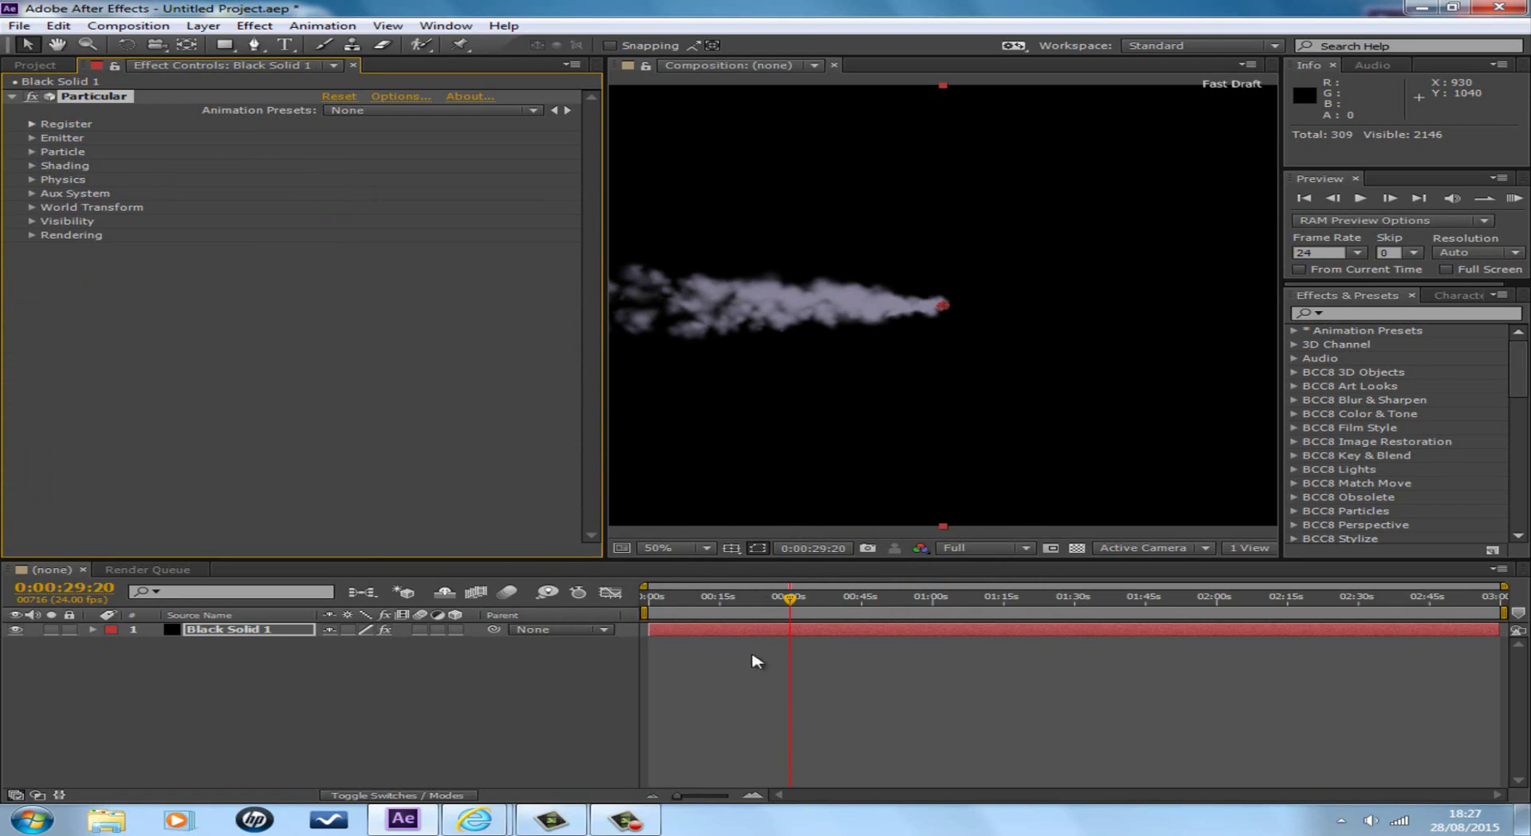
pyautogui.moveTo(794, 600)
pyautogui.mouseDown()
pyautogui.moveTo(758, 598)
pyautogui.moveTo(797, 598)
pyautogui.mouseUp()
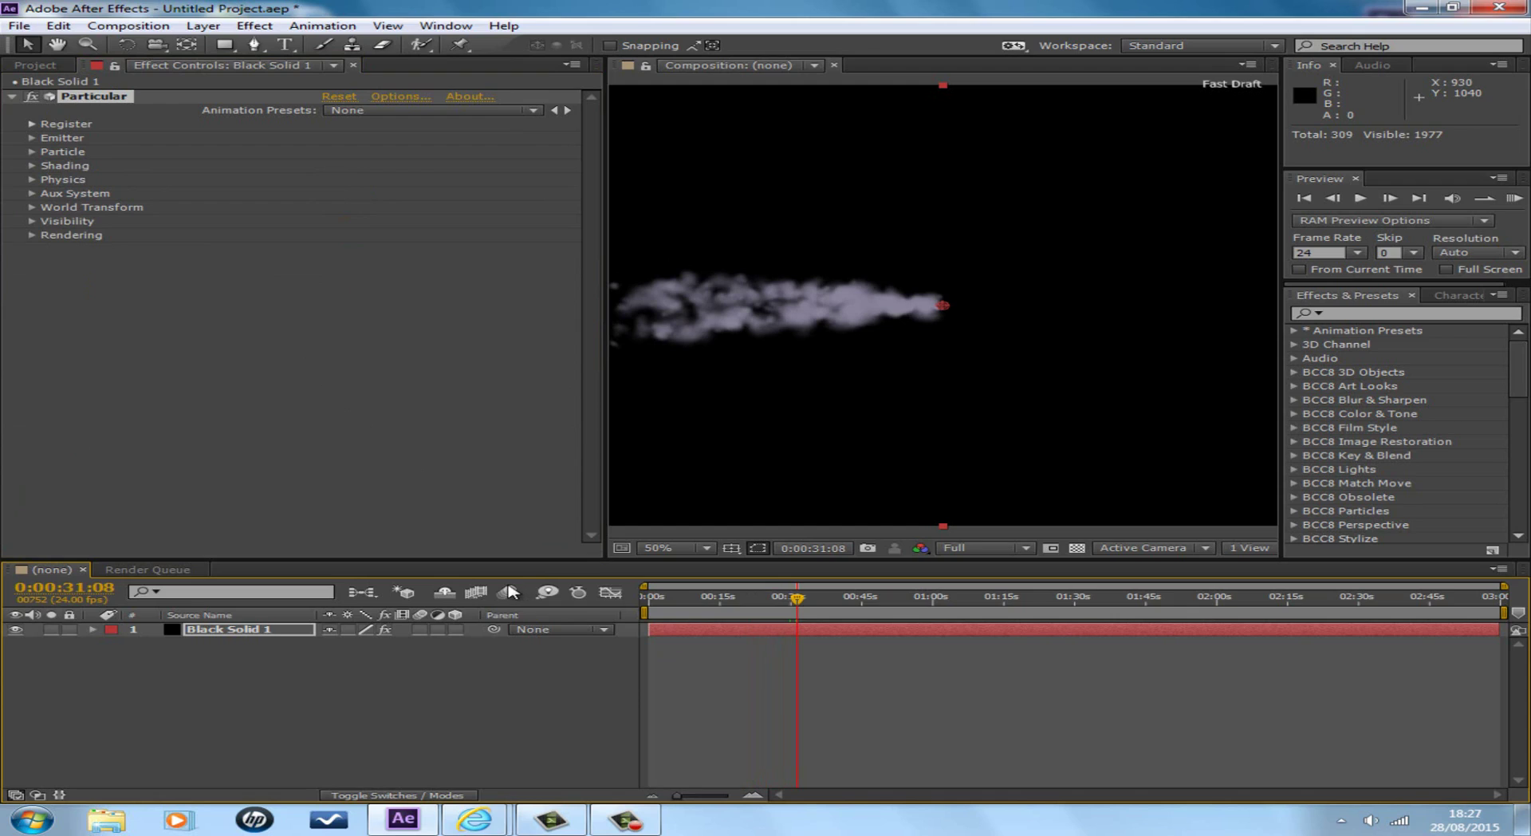